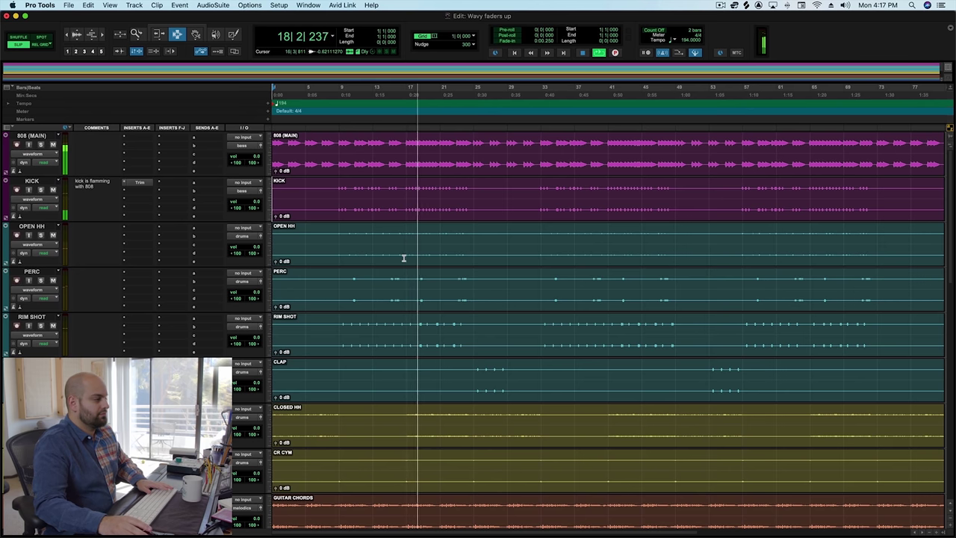
Stop playback and review the submix buses, checking the SUBMIX track's name settings without changing them and selecting the Low End bus.
{"action": "key", "text": "space"}
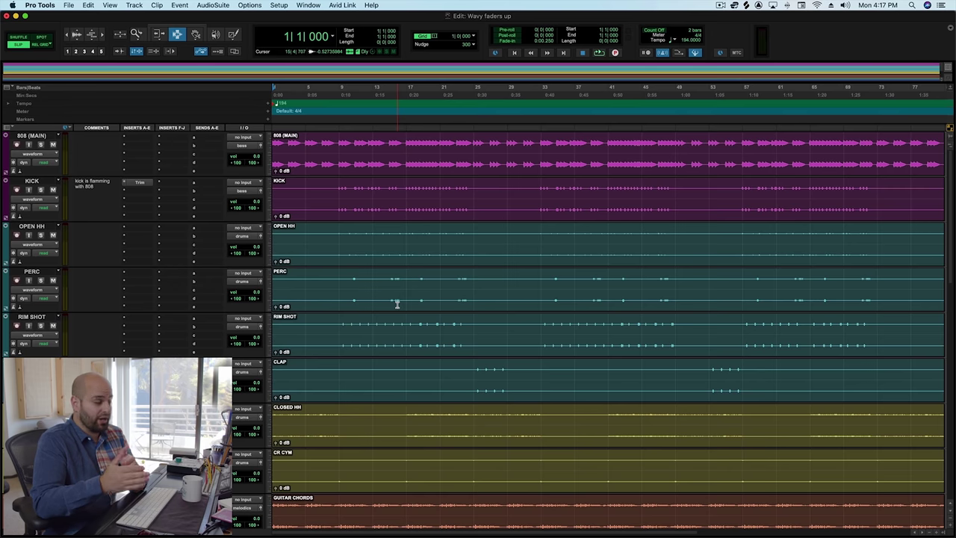
{"action": "scroll", "coordinate": [385, 288], "scroll_direction": "down", "scroll_amount": 5}
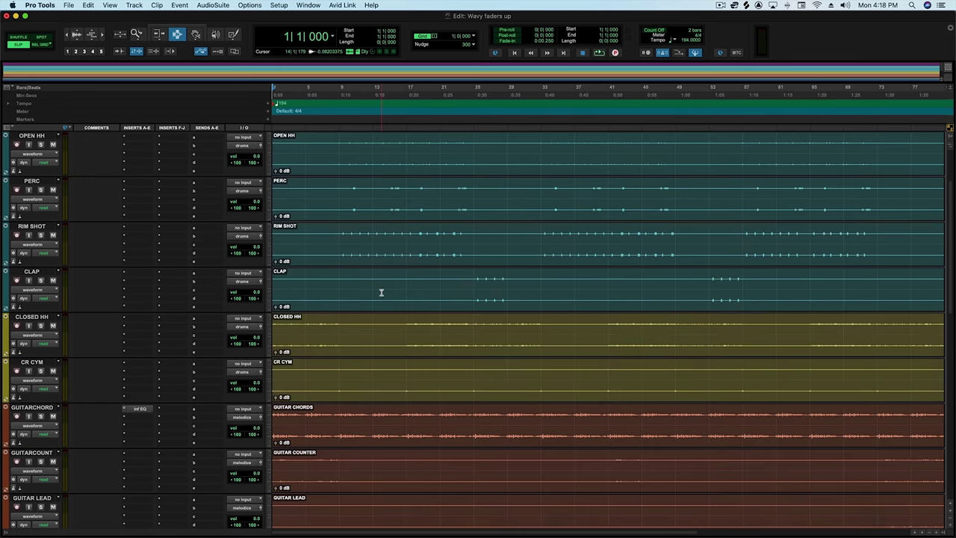
{"action": "scroll", "coordinate": [381, 292], "scroll_direction": "down", "scroll_amount": 10}
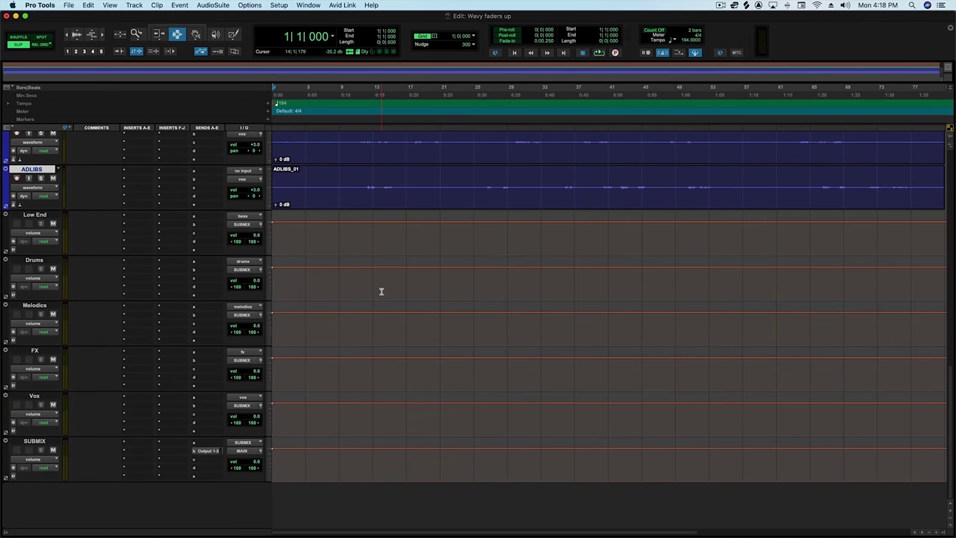
{"action": "double_click", "coordinate": [34, 442]}
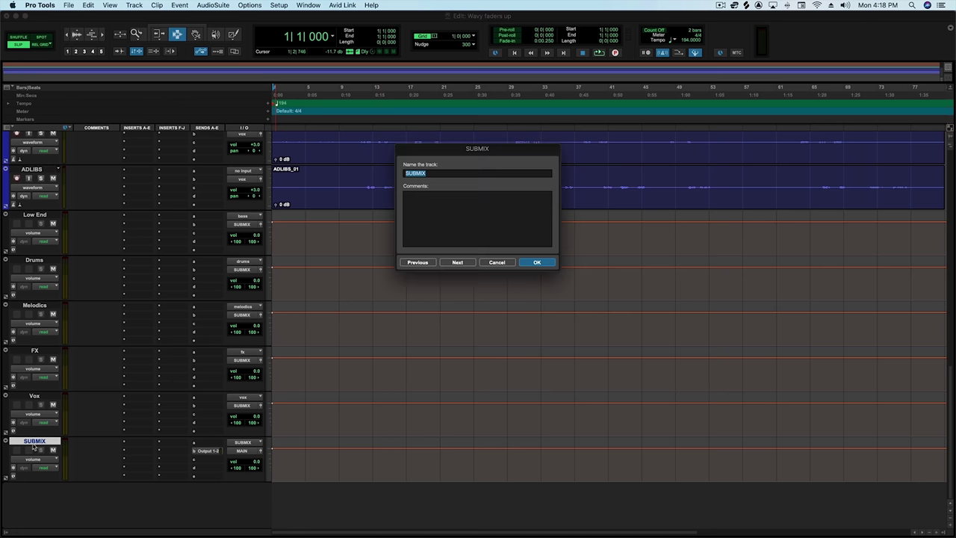
{"action": "left_click", "coordinate": [510, 262]}
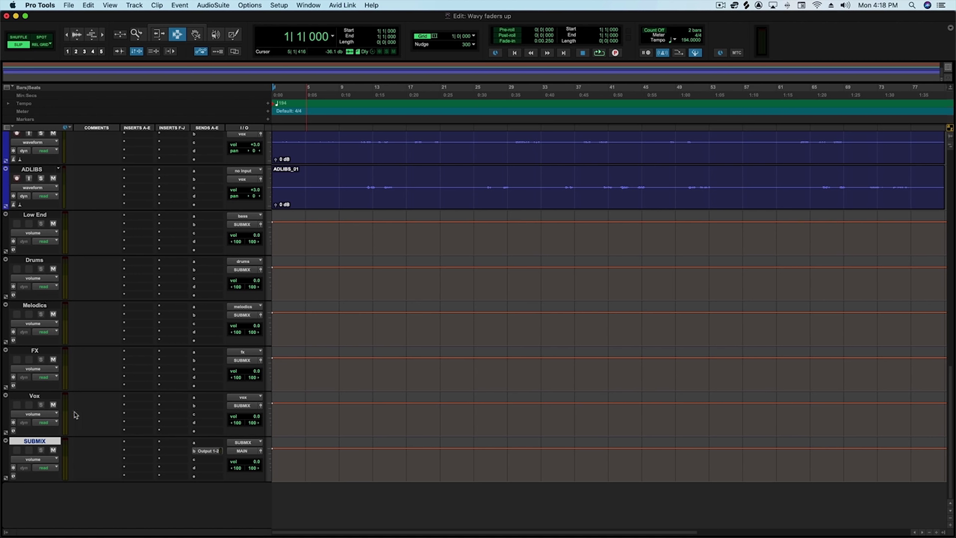
{"action": "left_click", "coordinate": [43, 215]}
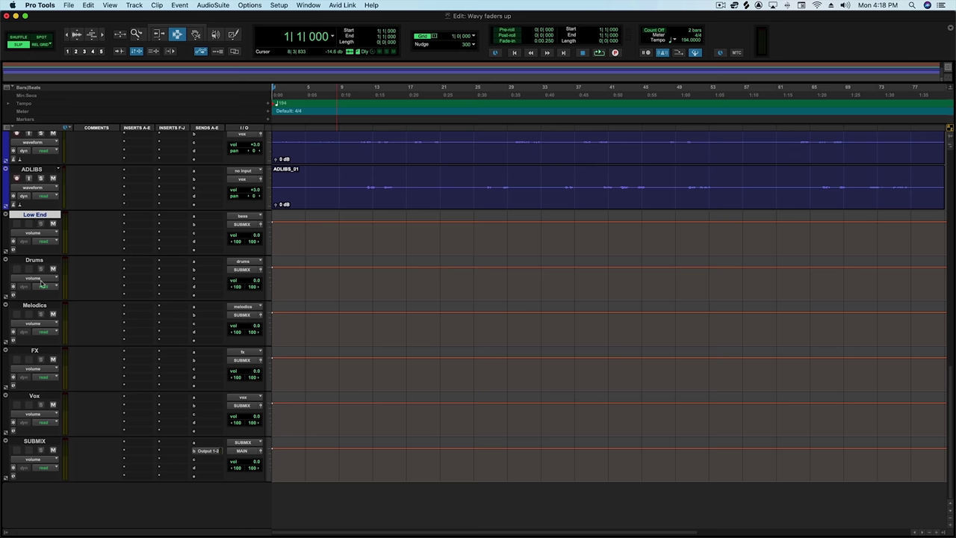
Look through the session's source tracks from 808 (MAIN) to the ADLIBS vocal and return to the first track.
{"action": "scroll", "coordinate": [418, 361], "scroll_direction": "up", "scroll_amount": 5}
{"action": "scroll", "coordinate": [420, 360], "scroll_direction": "up", "scroll_amount": 5}
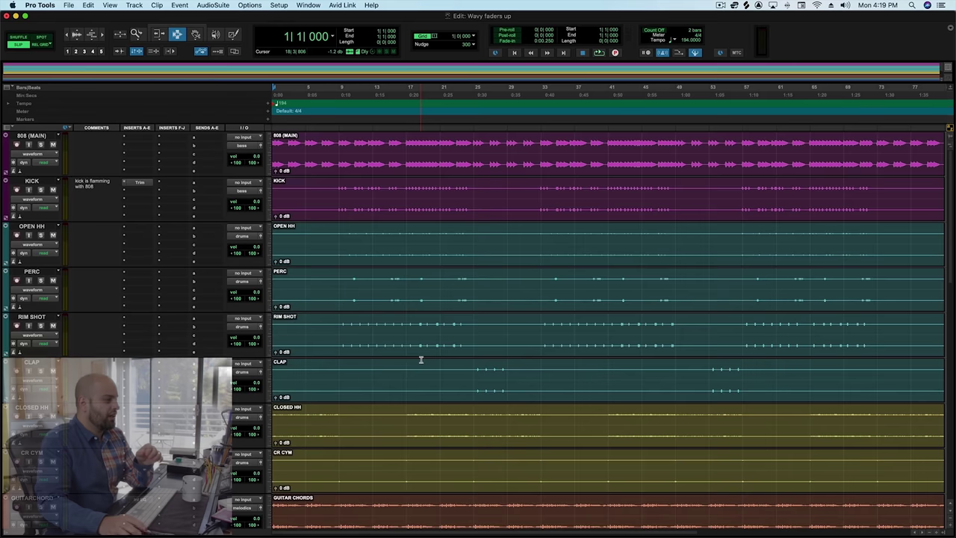
{"action": "scroll", "coordinate": [373, 306], "scroll_direction": "down", "scroll_amount": 1}
{"action": "scroll", "coordinate": [384, 309], "scroll_direction": "down", "scroll_amount": 5}
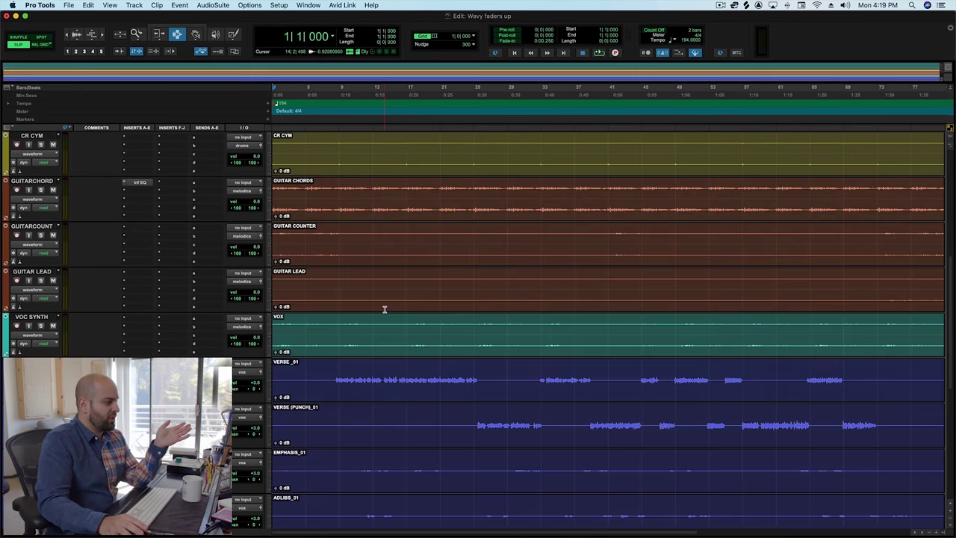
{"action": "scroll", "coordinate": [385, 309], "scroll_direction": "up", "scroll_amount": 8}
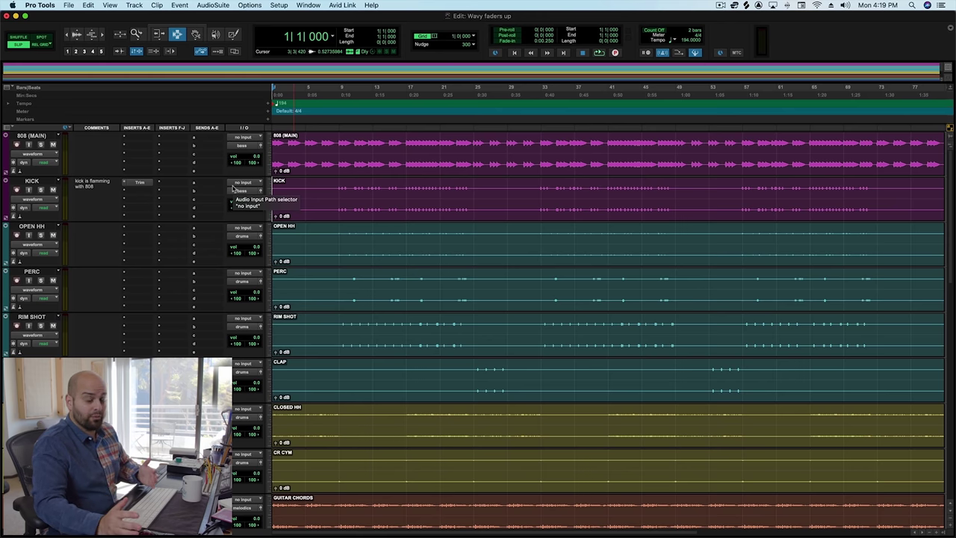
Play the session from the start, solo the KICK and 808 (MAIN) tracks to hear them together, and stop playback.
{"action": "key", "text": "space"}
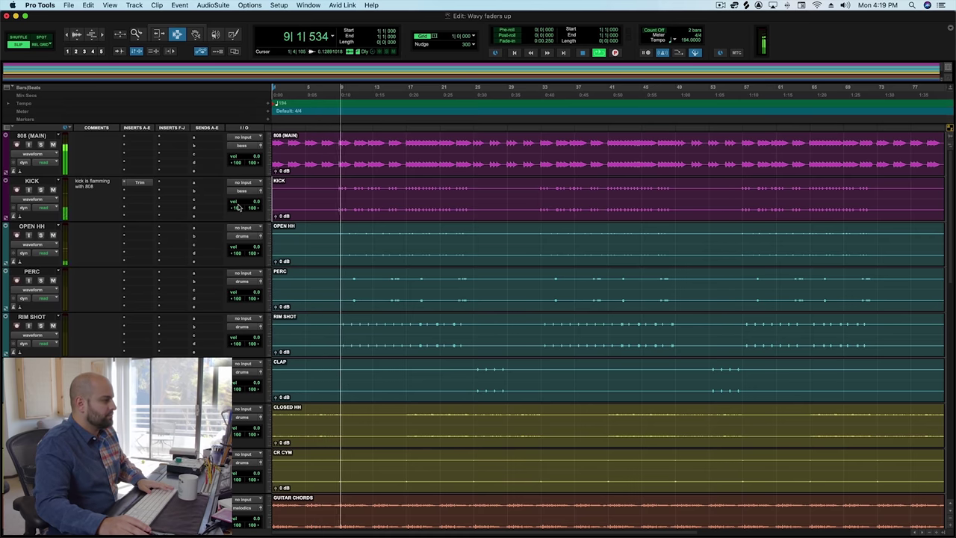
{"action": "left_click", "coordinate": [41, 190]}
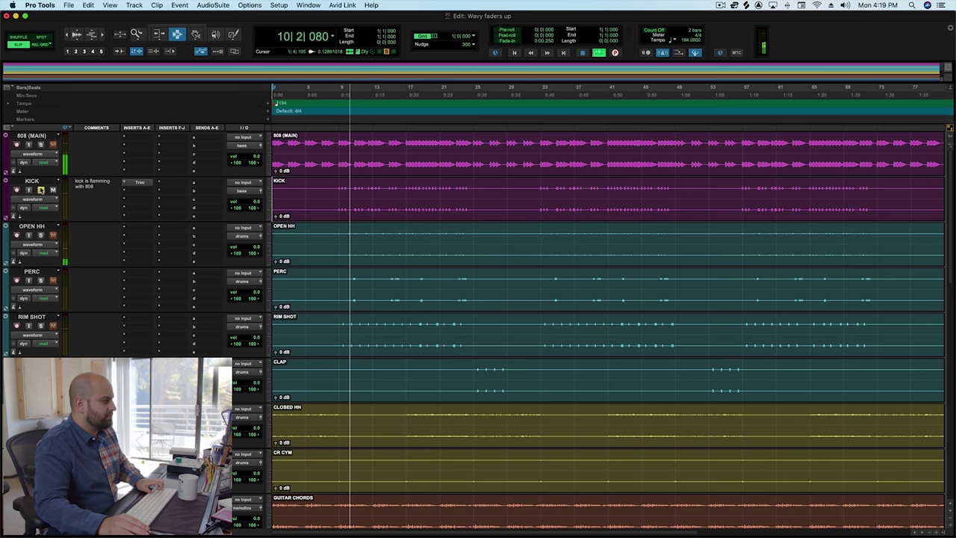
{"action": "left_click", "coordinate": [41, 145]}
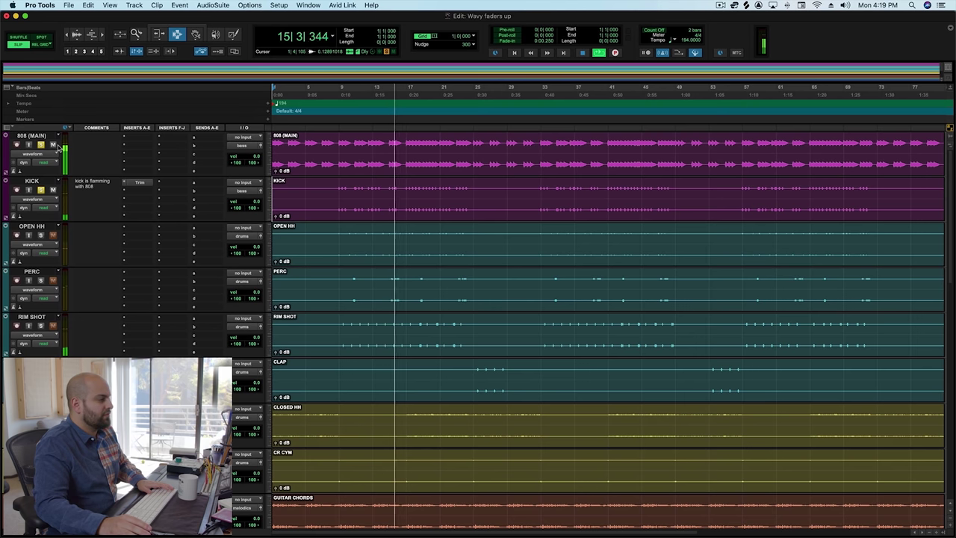
{"action": "key", "text": "space"}
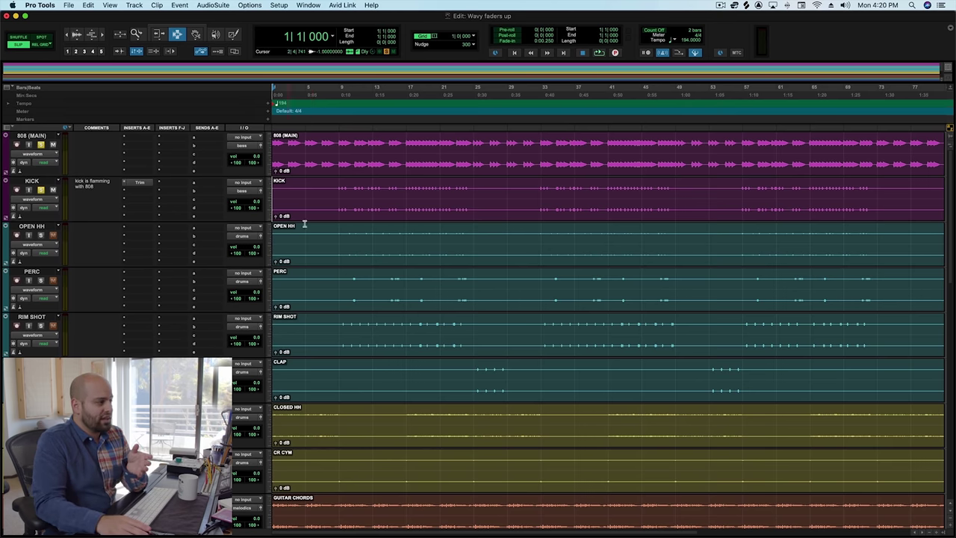
Audition the kick and 808 from 8|2|940, both soloed and within the full mix.
{"action": "left_click", "coordinate": [335, 195]}
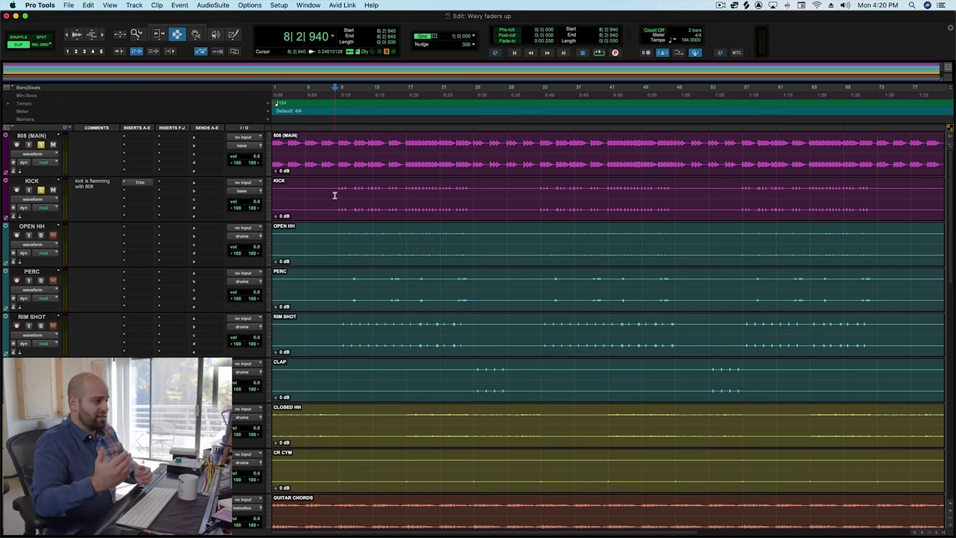
{"action": "key", "text": "space"}
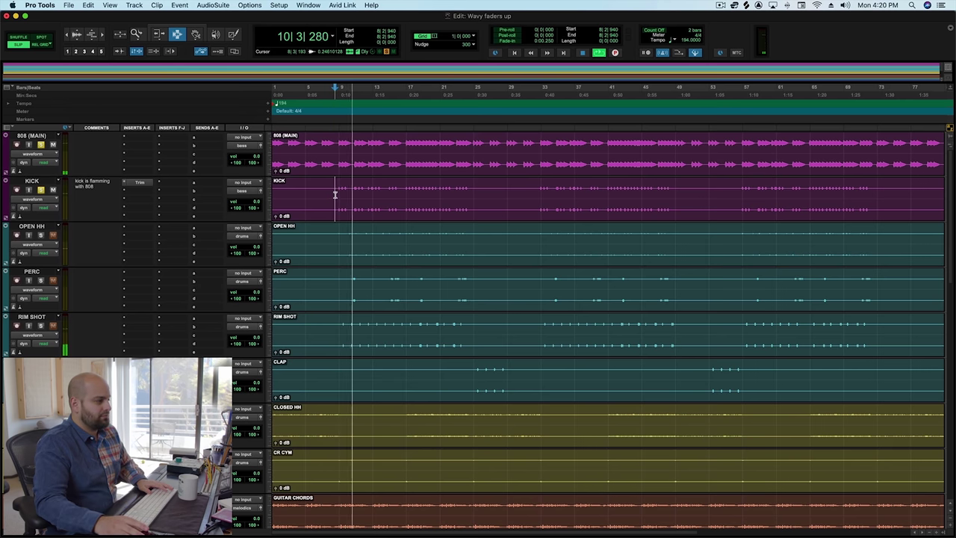
{"action": "key", "text": "space"}
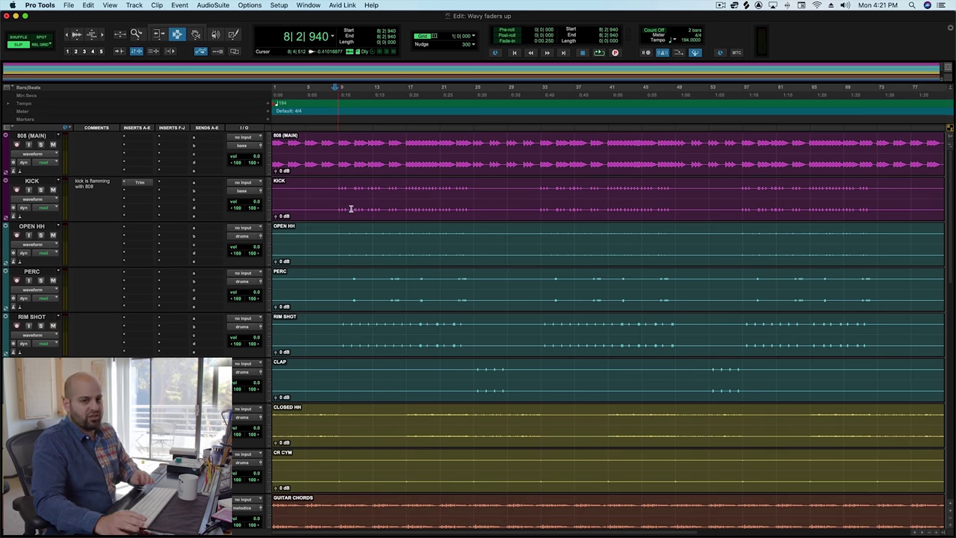
{"action": "key", "text": "space"}
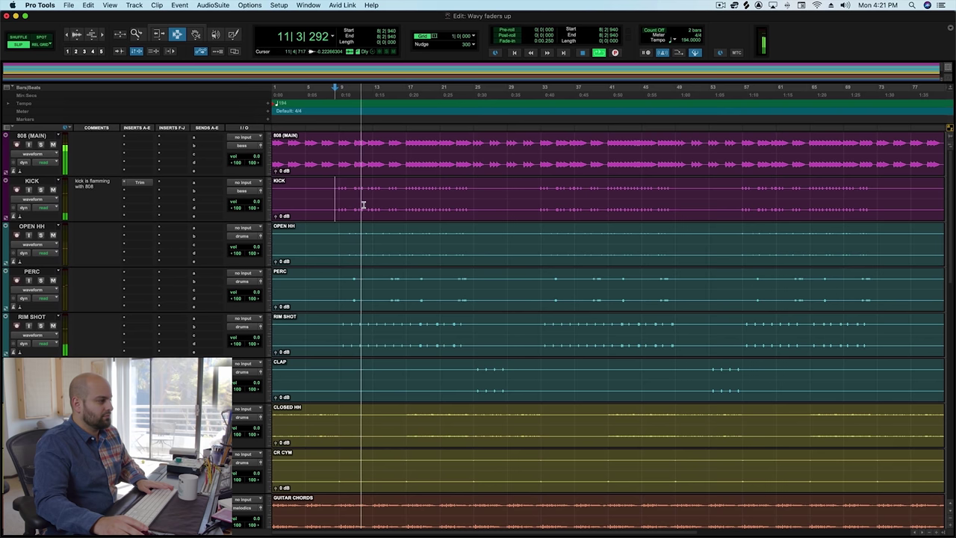
{"action": "key", "text": "space"}
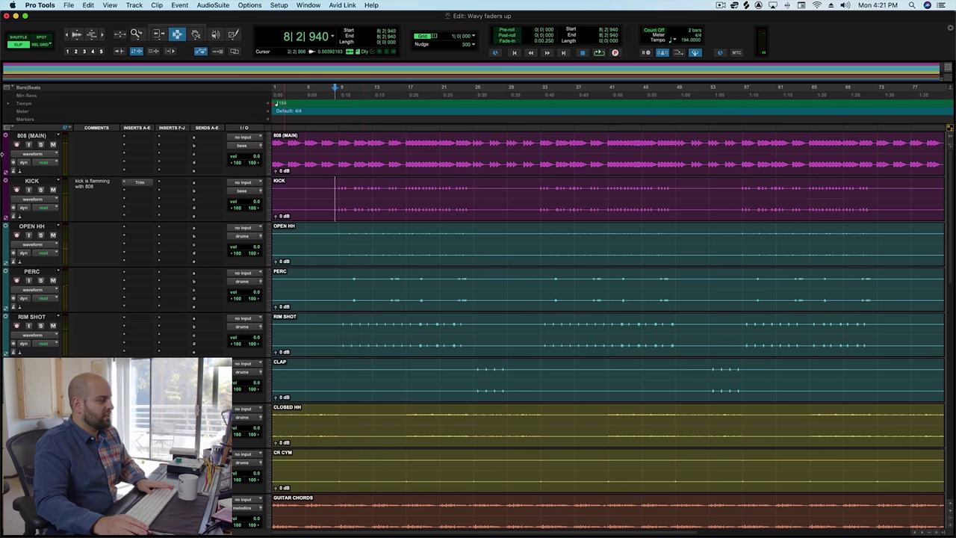
Solo 808 (MAIN) and KICK again, and magnify their waveforms in time and height around the kick's first hit at bar 9.
{"action": "left_click", "coordinate": [41, 189]}
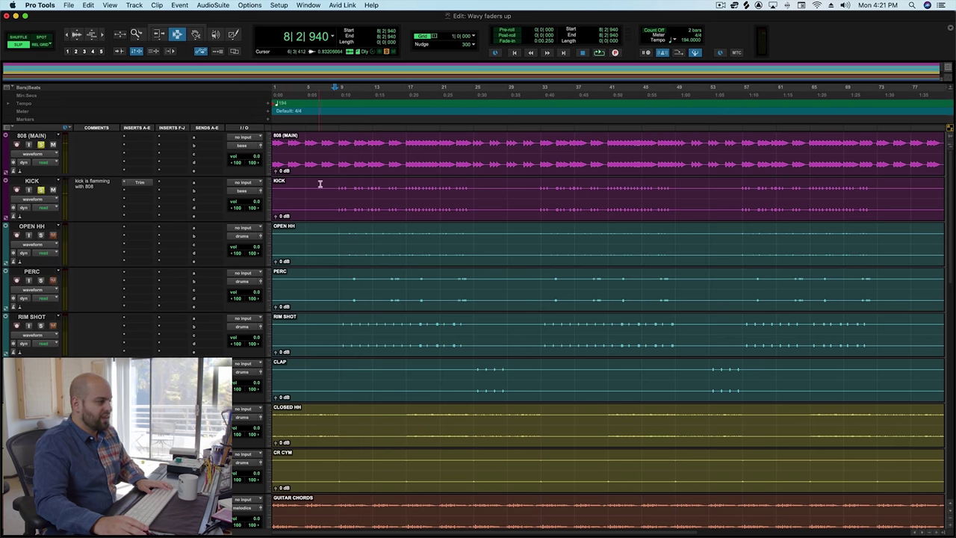
{"action": "key", "text": "super+bracketright"}
{"action": "key", "text": "super+bracketright"}
{"action": "key", "text": "super+bracketright"}
{"action": "key", "text": "super+bracketright"}
{"action": "key", "text": "super+bracketright"}
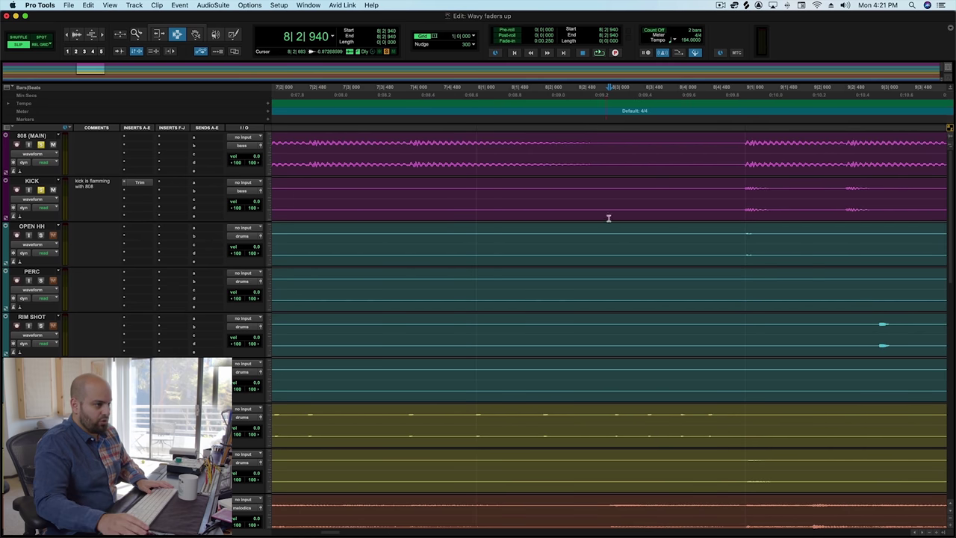
{"action": "left_click", "coordinate": [740, 205]}
{"action": "key", "text": "super+bracketright"}
{"action": "key", "text": "super+bracketright"}
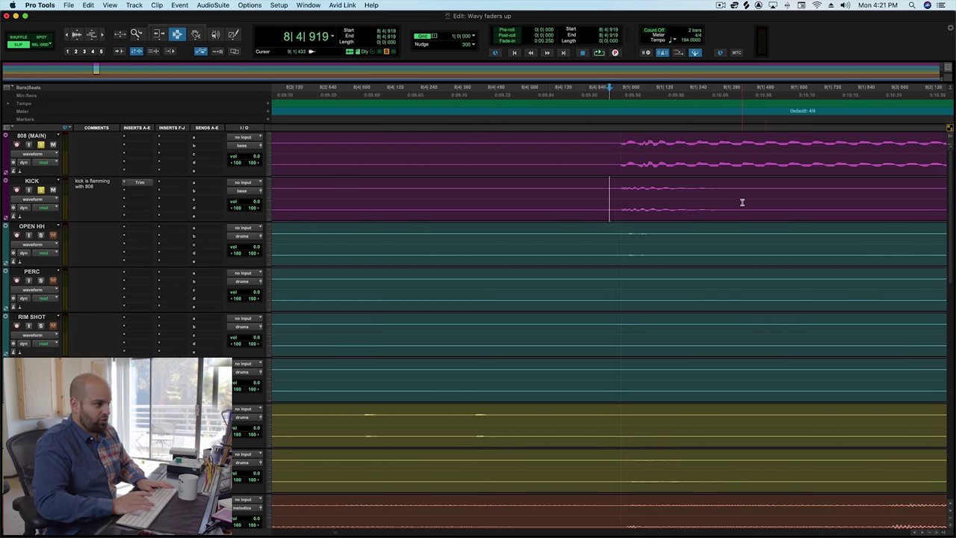
{"action": "key", "text": "super+bracketright"}
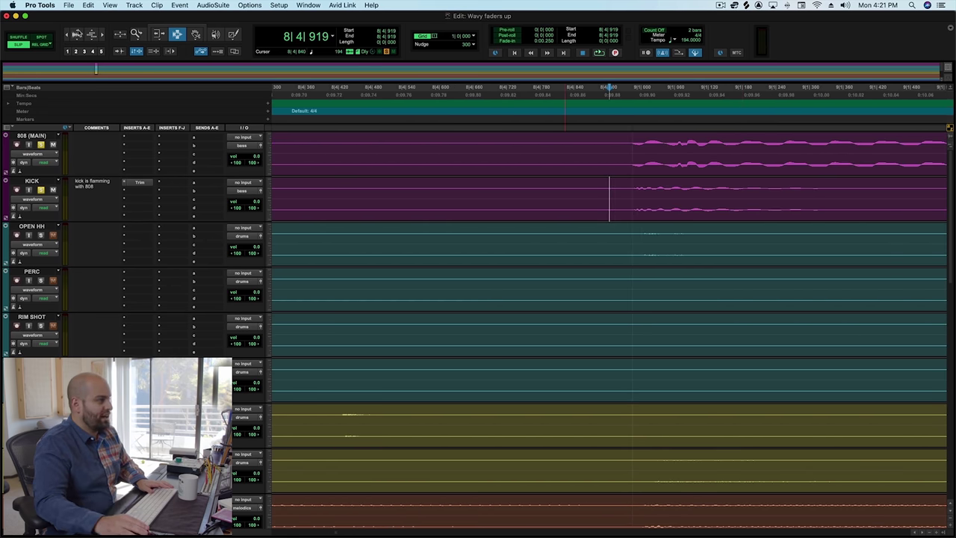
{"action": "left_click", "coordinate": [77, 33]}
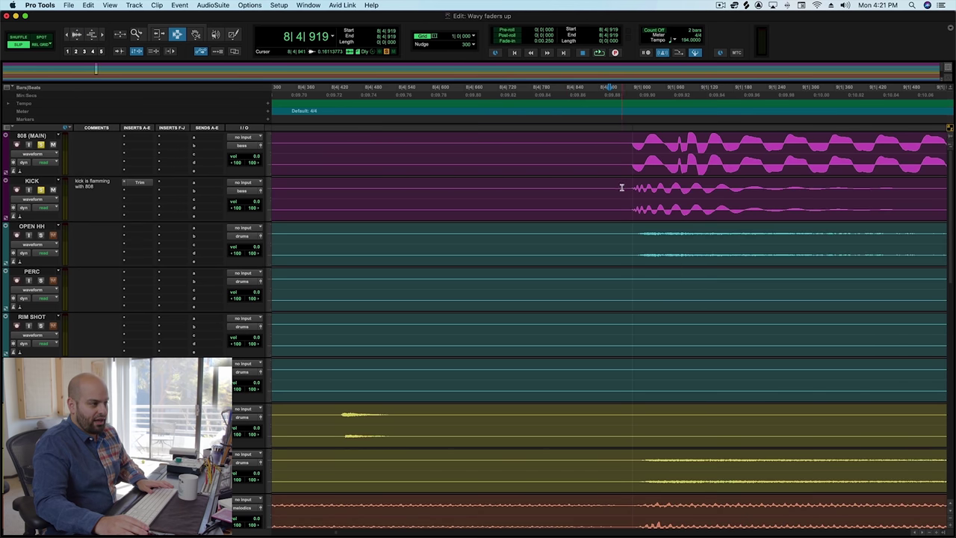
Compare the onsets of the 808 and kick hits at bar 9 by selecting across both tracks.
{"action": "left_click_drag", "start_coordinate": [621, 188], "coordinate": [729, 149]}
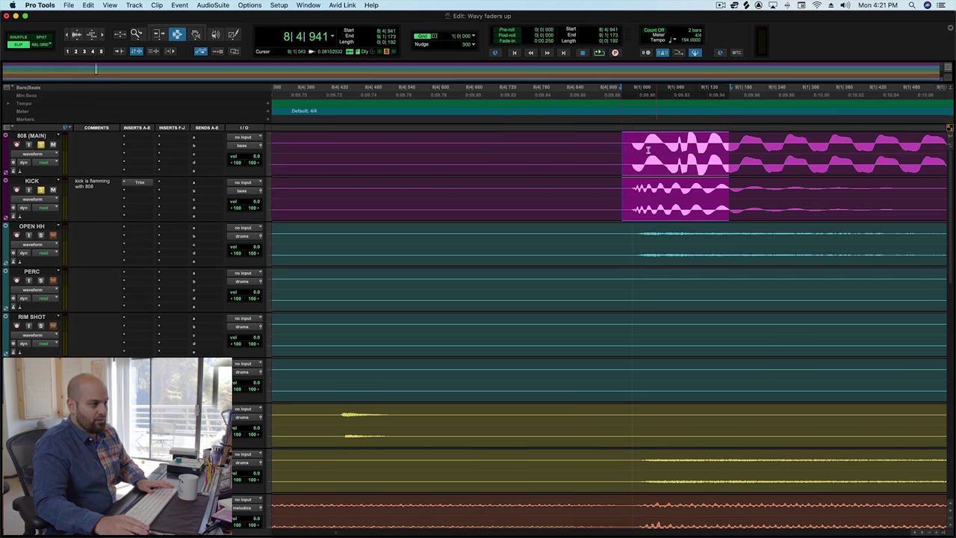
{"action": "left_click", "coordinate": [632, 198]}
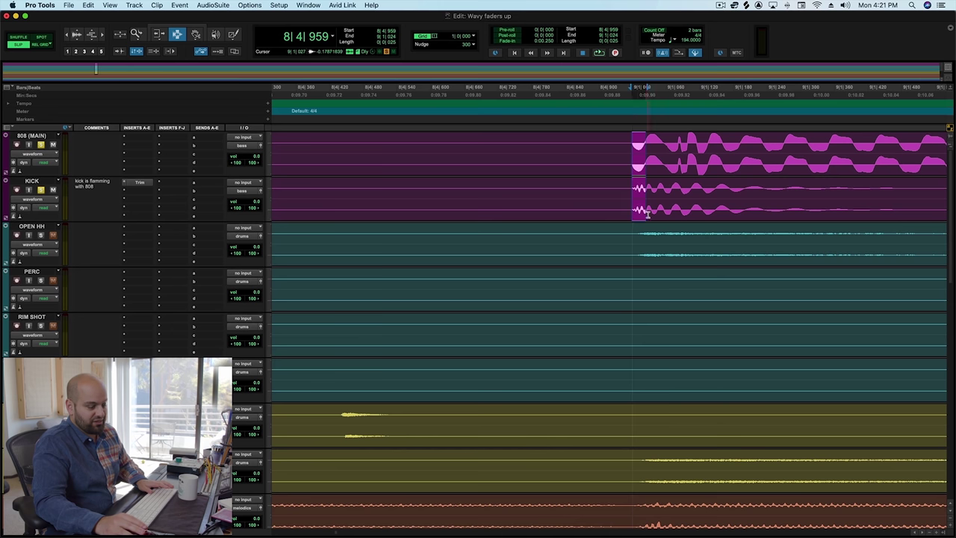
{"action": "left_click", "coordinate": [617, 201]}
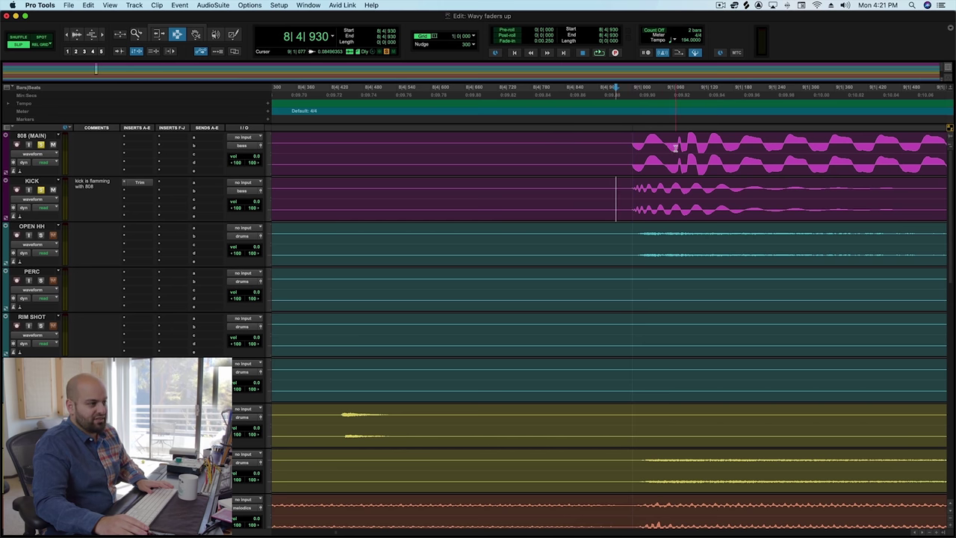
Examine the 808 hit at bar 9, selecting the main transient and the low lead-in before it separately.
{"action": "left_click_drag", "start_coordinate": [676, 148], "coordinate": [810, 165]}
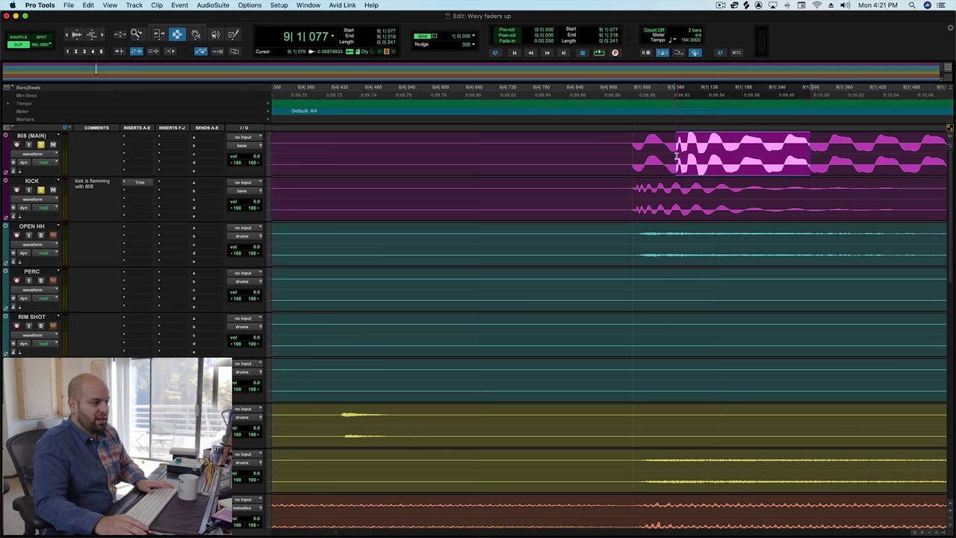
{"action": "left_click_drag", "start_coordinate": [674, 157], "coordinate": [823, 159]}
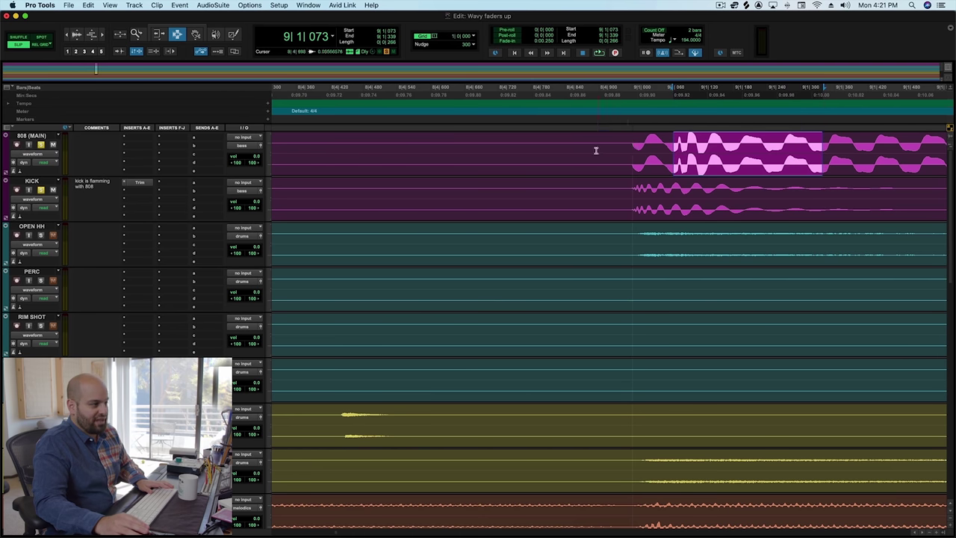
{"action": "left_click_drag", "start_coordinate": [596, 150], "coordinate": [677, 163]}
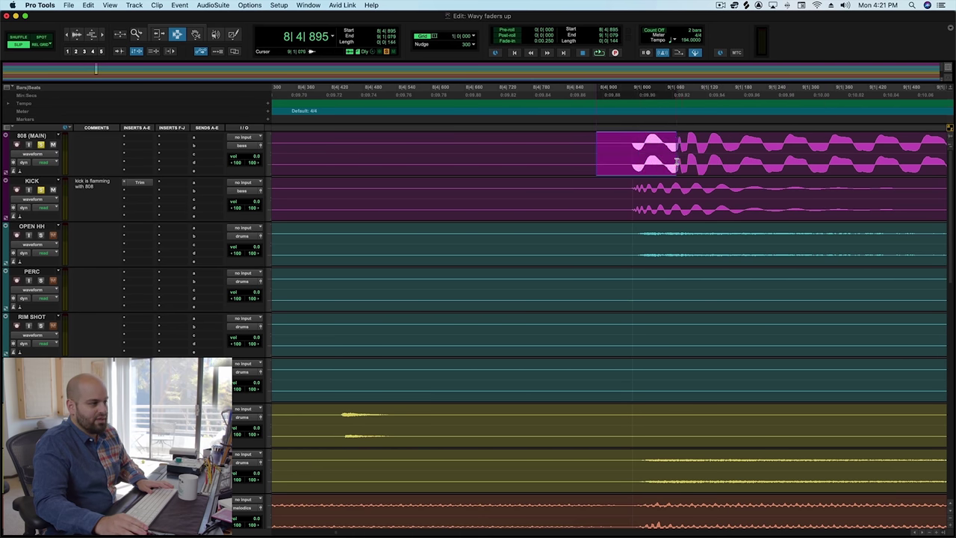
{"action": "left_click_drag", "start_coordinate": [582, 157], "coordinate": [669, 157]}
{"action": "left_click", "coordinate": [615, 151]}
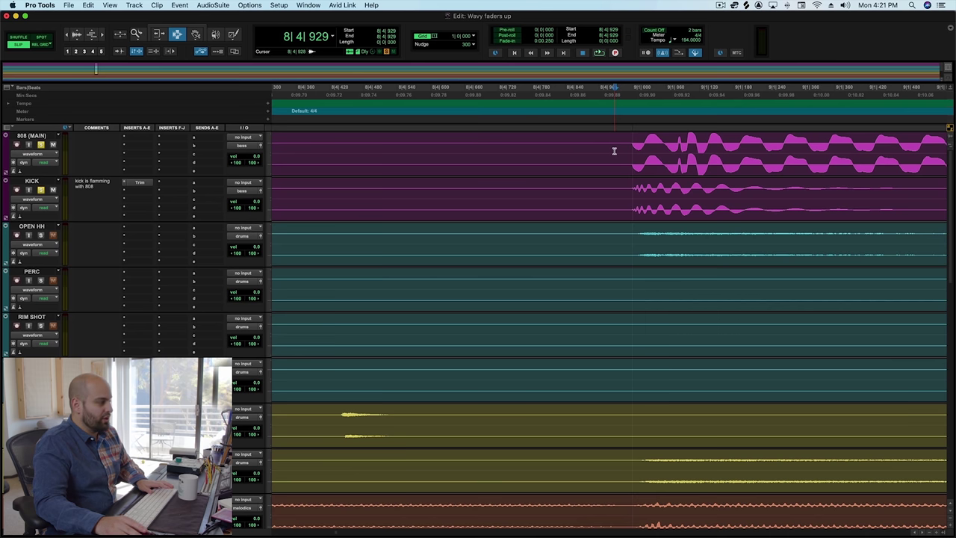
Split the 808 (MAIN) clip at 1|1|080, just before the main transient of its first hit at the session start.
{"action": "key", "text": "super+bracketleft"}
{"action": "key", "text": "super+bracketleft"}
{"action": "key", "text": "super+bracketleft"}
{"action": "key", "text": "super+bracketleft"}
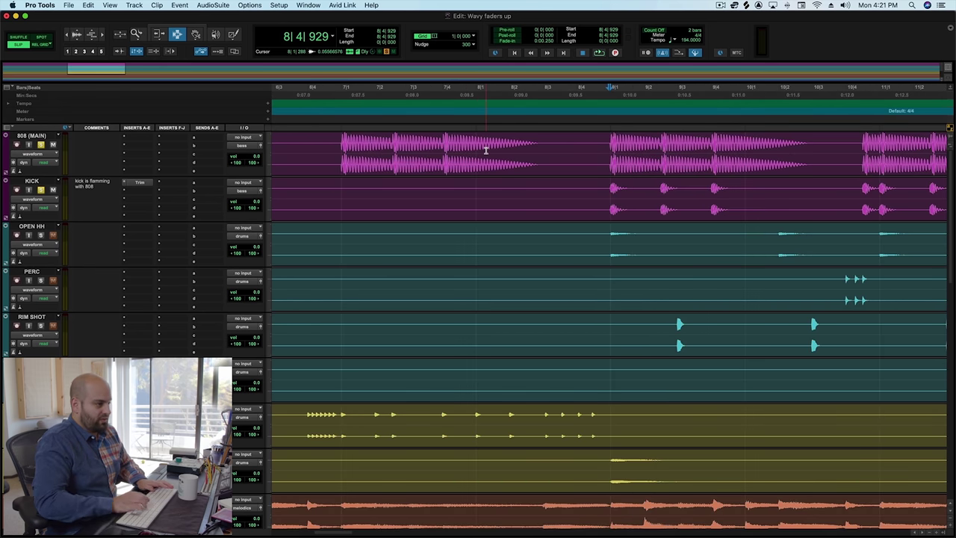
{"action": "key", "text": "Return"}
{"action": "key", "text": "super+bracketright"}
{"action": "key", "text": "super+bracketright"}
{"action": "key", "text": "super+bracketright"}
{"action": "key", "text": "super+bracketright"}
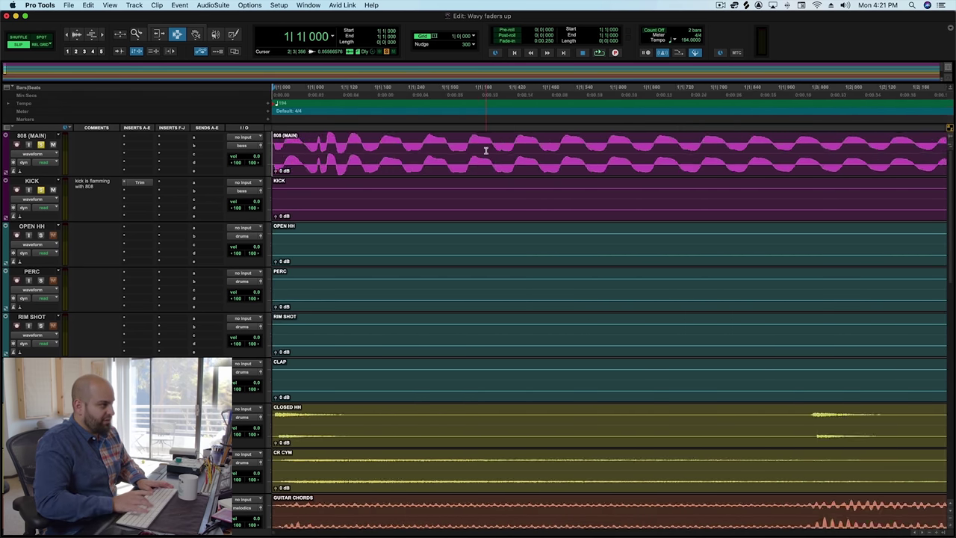
{"action": "key", "text": "super+bracketright"}
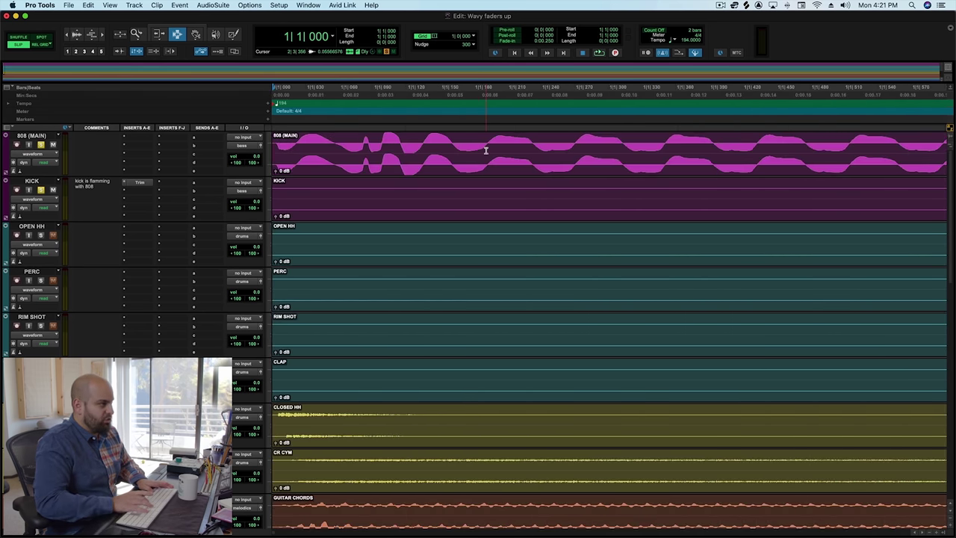
{"action": "left_click", "coordinate": [360, 155]}
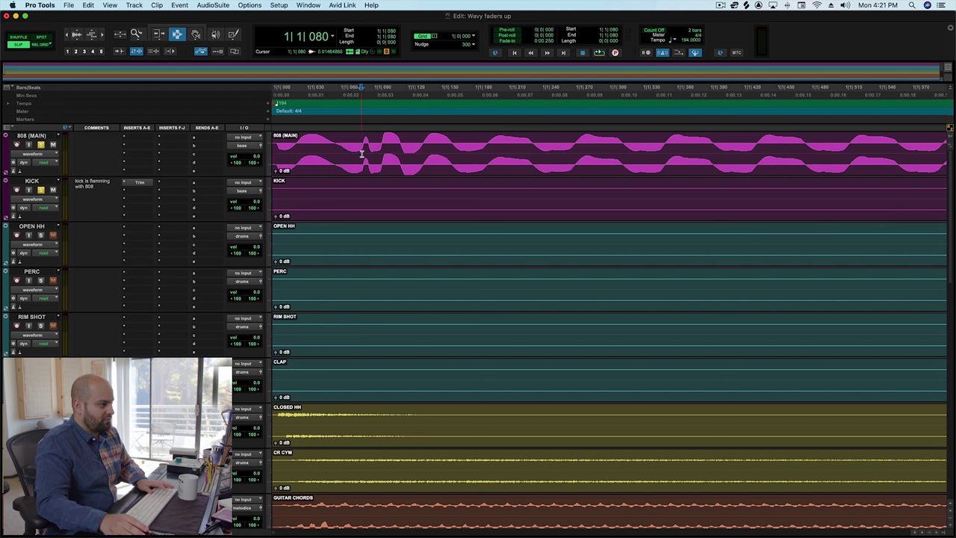
{"action": "key", "text": "super+e"}
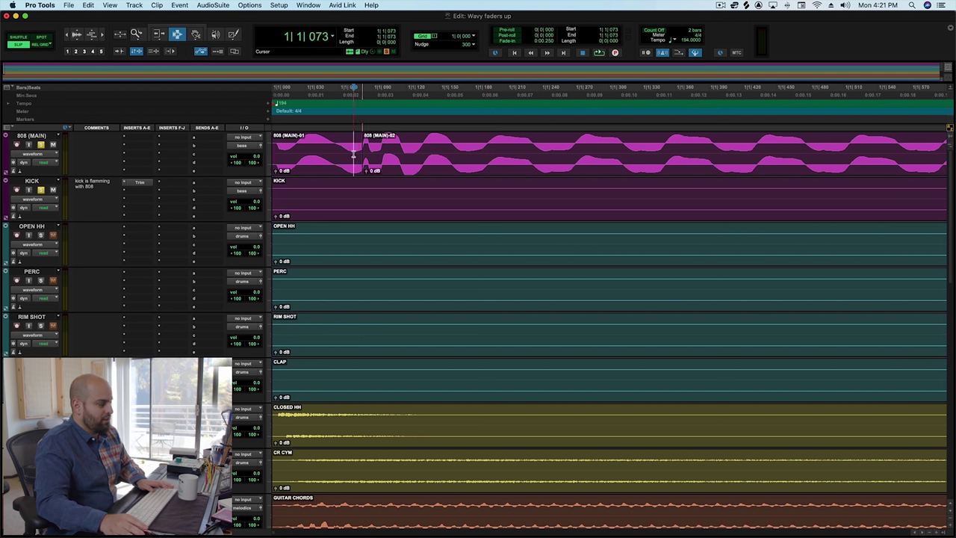
Delete the lead-in clip at the start of 808 (MAIN) in Shuffle mode, closing the gap, and return to Slip mode.
{"action": "key", "text": "shift+Return"}
{"action": "left_click", "coordinate": [19, 36]}
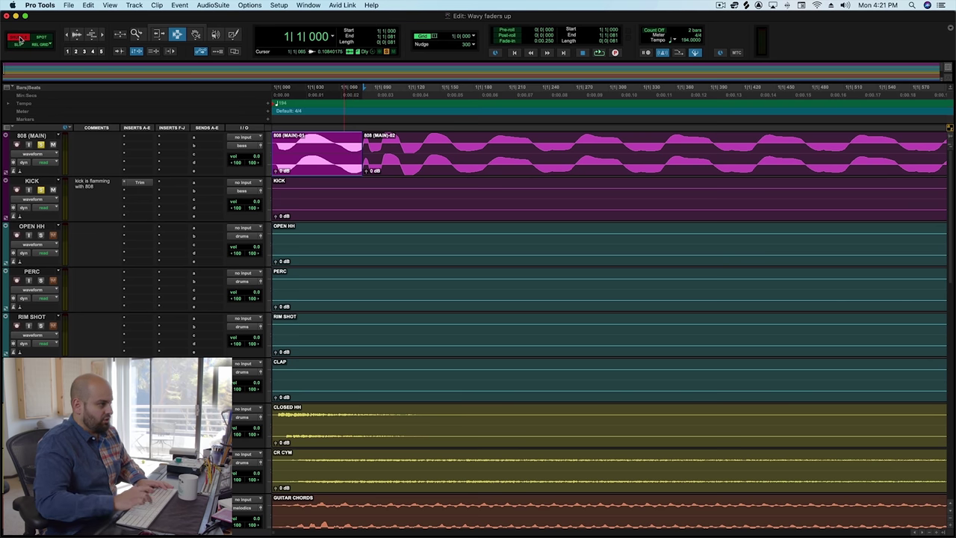
{"action": "key", "text": "Delete"}
{"action": "left_click", "coordinate": [19, 44]}
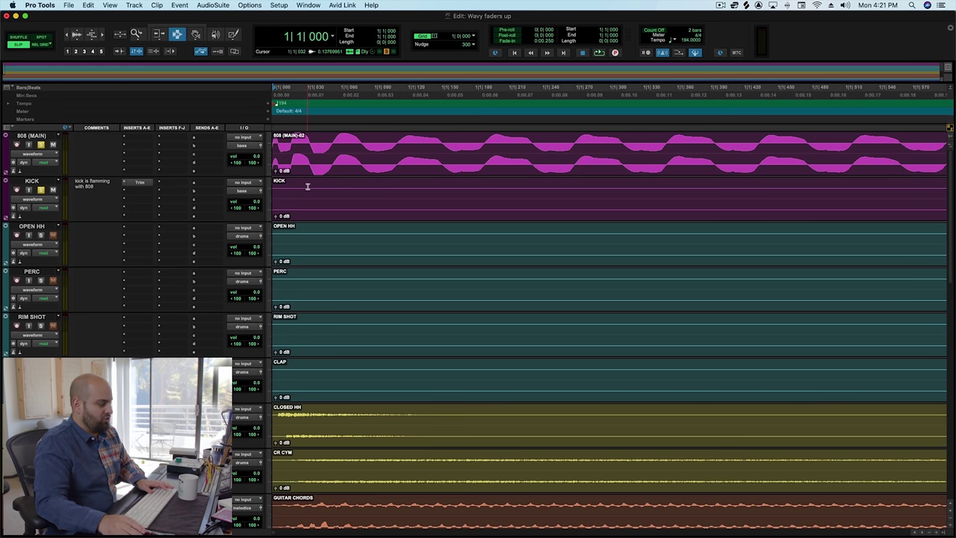
Examine the waveform at the new start of the 808 (MAIN) clip, placing the cursor at 1|1|012.
{"action": "key", "text": "super+bracketright"}
{"action": "key", "text": "super+bracketright"}
{"action": "key", "text": "super+bracketright"}
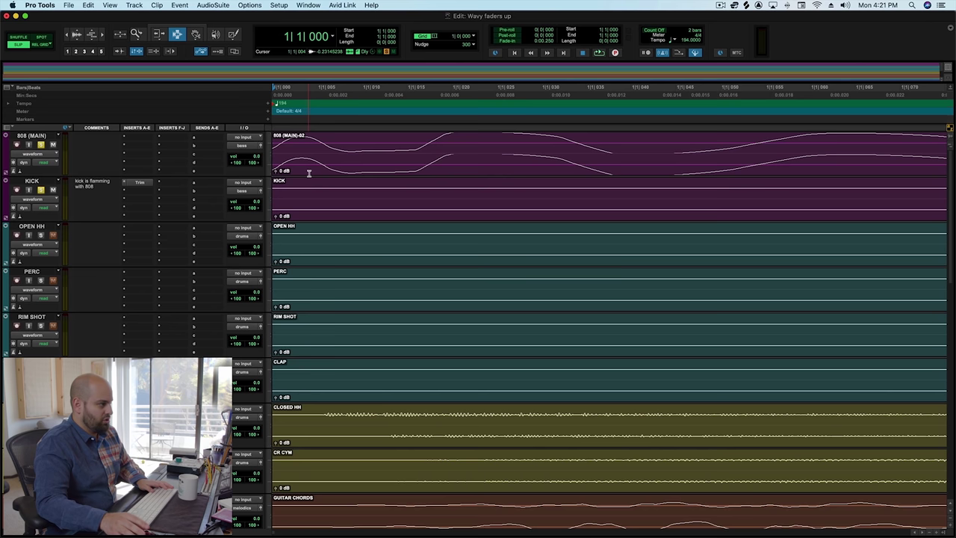
{"action": "key", "text": "super+bracketleft"}
{"action": "key", "text": "super+bracketleft"}
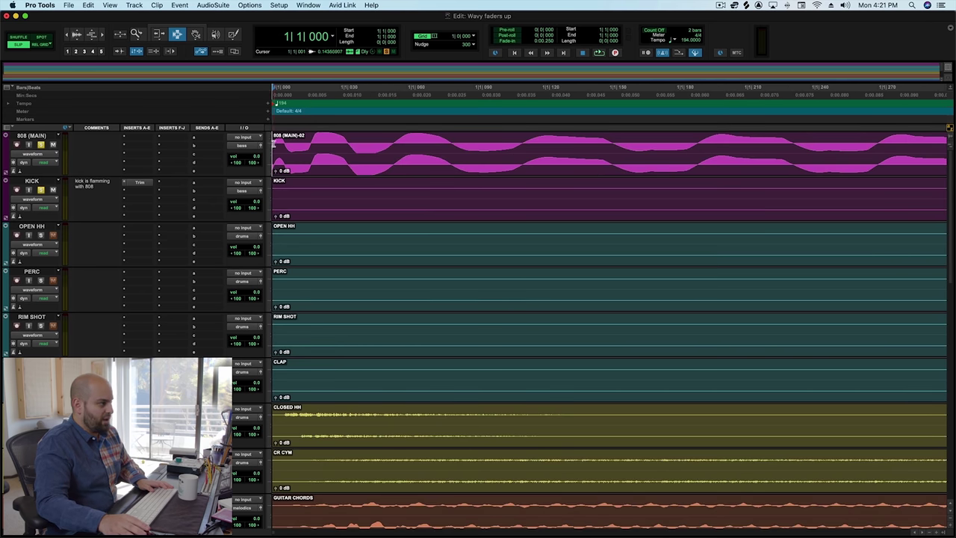
{"action": "left_click_drag", "start_coordinate": [275, 146], "coordinate": [299, 147]}
Play the soloed 808 and kick together from 8|4|246, just before the first kick hit at bar 9.
{"action": "key", "text": "super+bracketleft"}
{"action": "key", "text": "super+bracketleft"}
{"action": "key", "text": "super+bracketleft"}
{"action": "key", "text": "super+bracketleft"}
{"action": "key", "text": "super+bracketleft"}
{"action": "key", "text": "super+bracketleft"}
{"action": "key", "text": "super+bracketleft"}
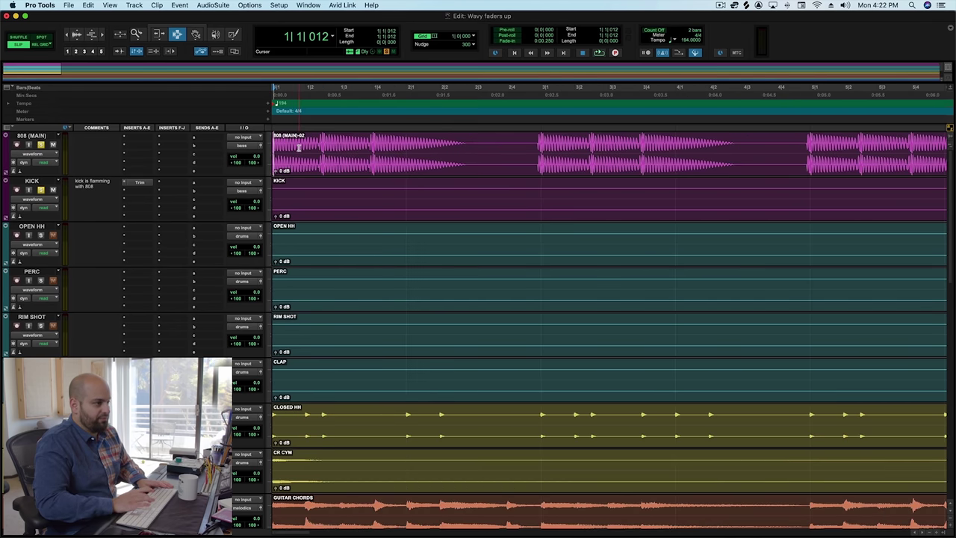
{"action": "key", "text": "super+bracketleft"}
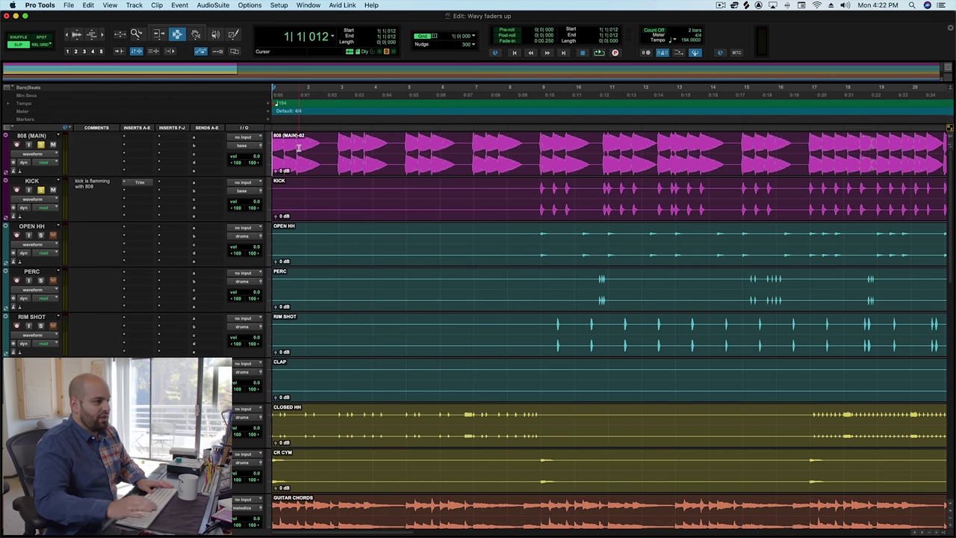
{"action": "left_click", "coordinate": [534, 187]}
{"action": "key", "text": "space"}
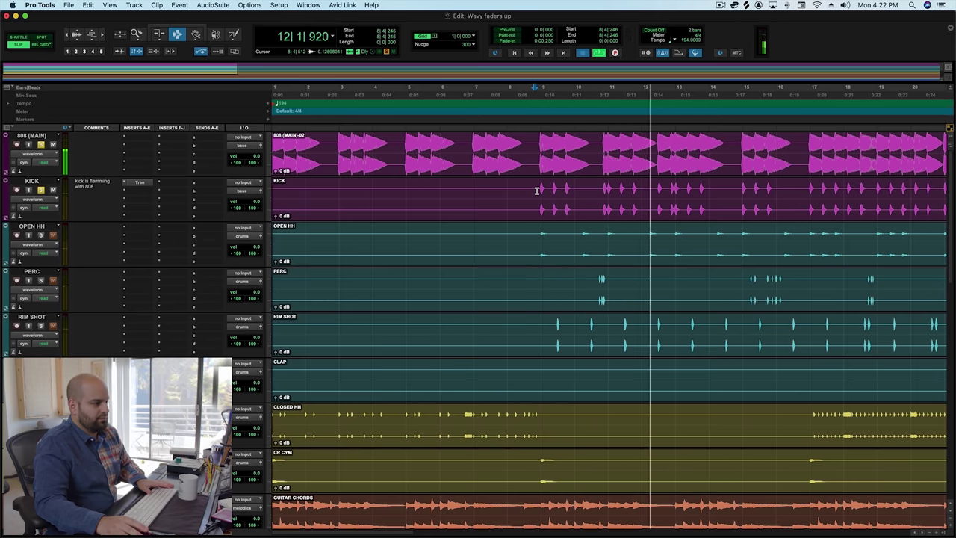
{"action": "key", "text": "space"}
Compare the aligned 808 and kick onsets at bar 9 up close, and play them from 8|4|609.
{"action": "key", "text": "ctrl+5"}
{"action": "left_click", "coordinate": [535, 191]}
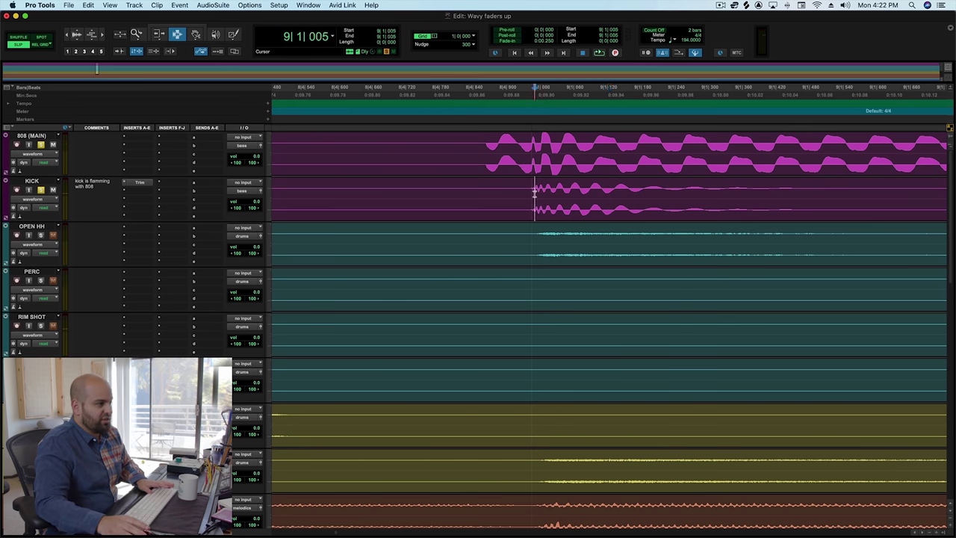
{"action": "left_click", "coordinate": [525, 193]}
{"action": "key", "text": "ctrl+bracketleft"}
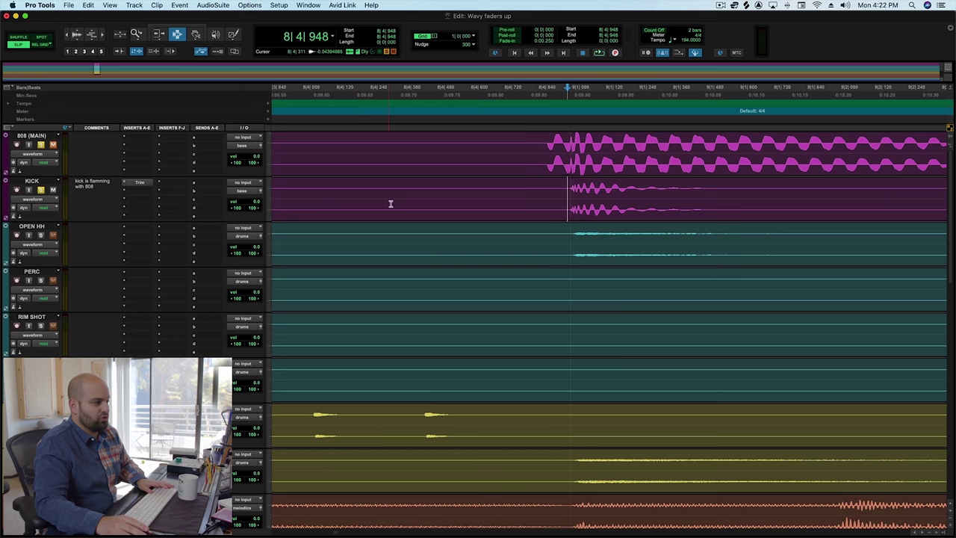
{"action": "left_click", "coordinate": [473, 199]}
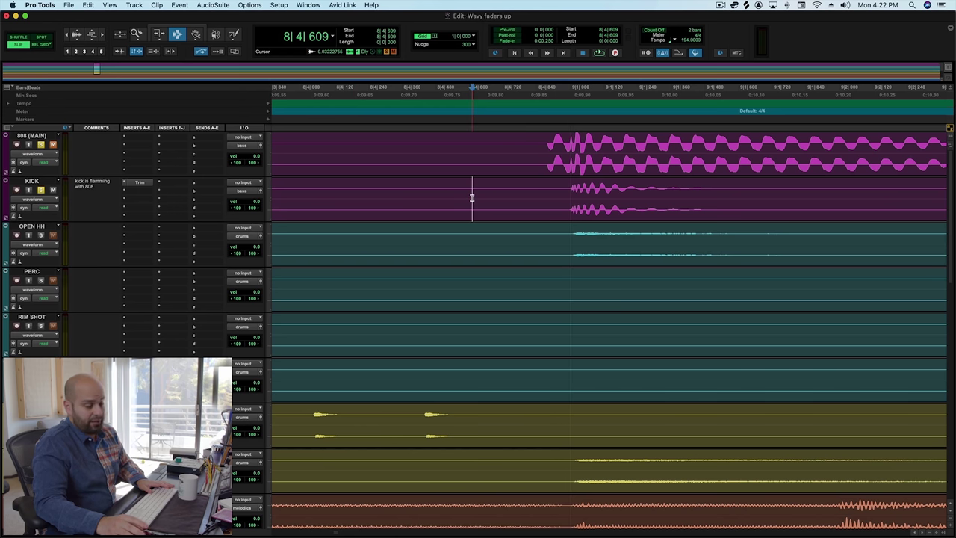
{"action": "key", "text": "space"}
{"action": "key", "text": "space"}
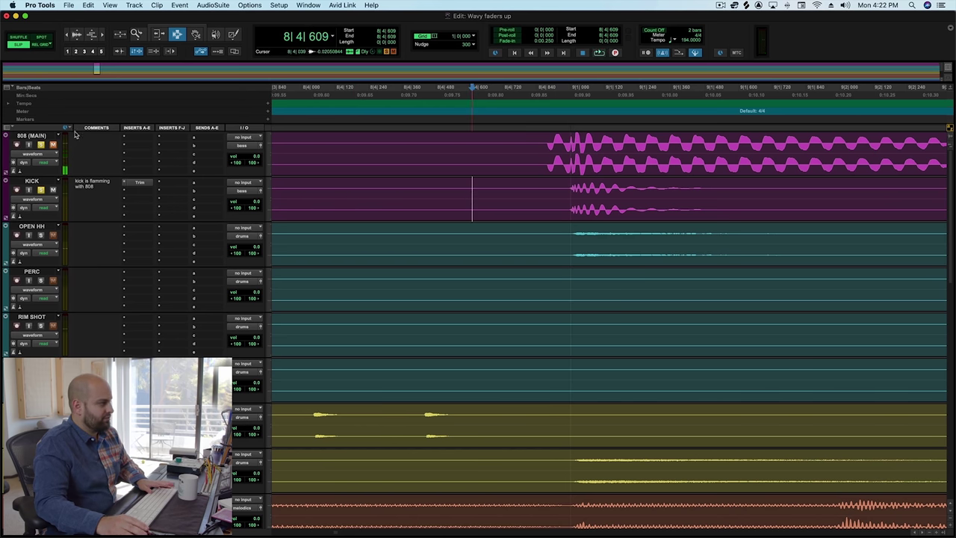
{"action": "key", "text": "space"}
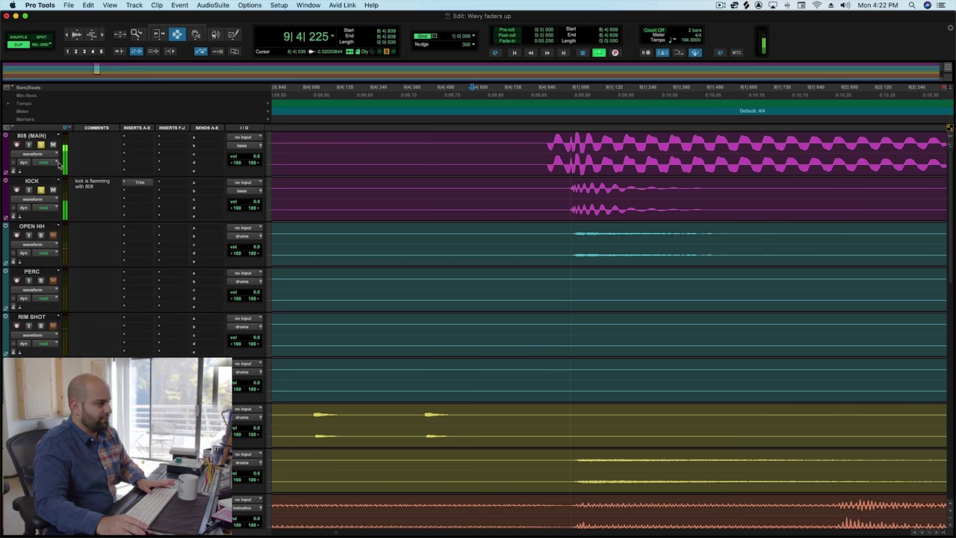
{"action": "key", "text": "space"}
Raise the gain of the KICK track's Trim plug-in to +4.1 dB and play the passage from 8|4|609.
{"action": "left_click", "coordinate": [137, 182]}
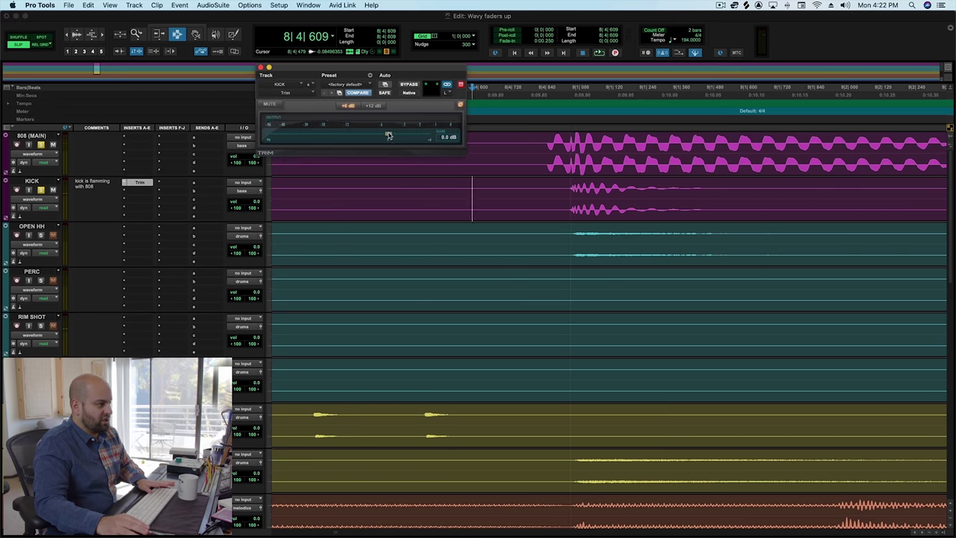
{"action": "left_click_drag", "start_coordinate": [388, 135], "coordinate": [415, 137]}
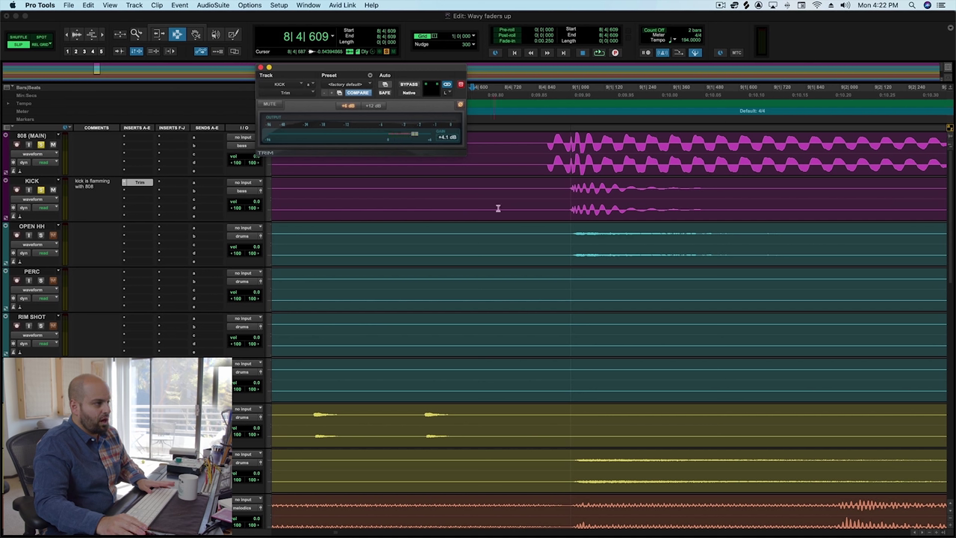
{"action": "key", "text": "space"}
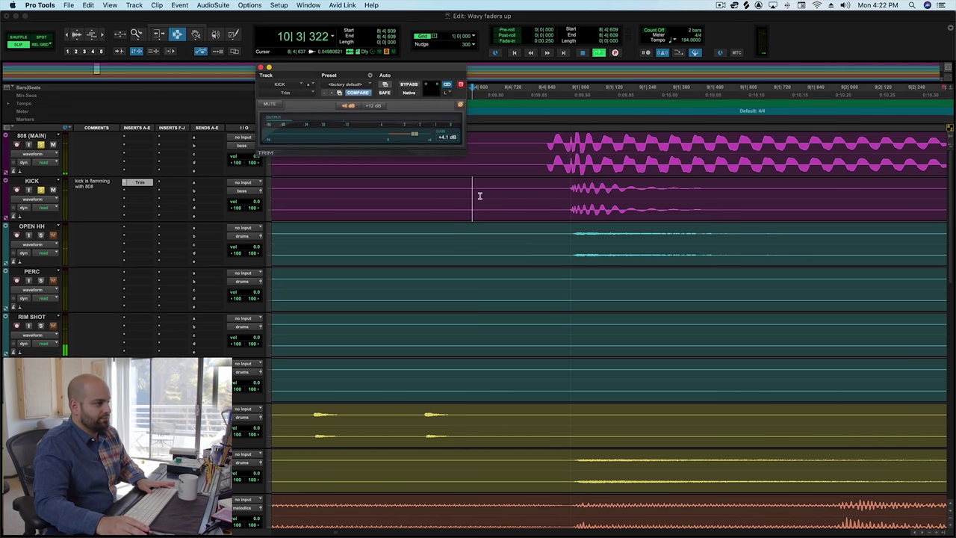
{"action": "key", "text": "space"}
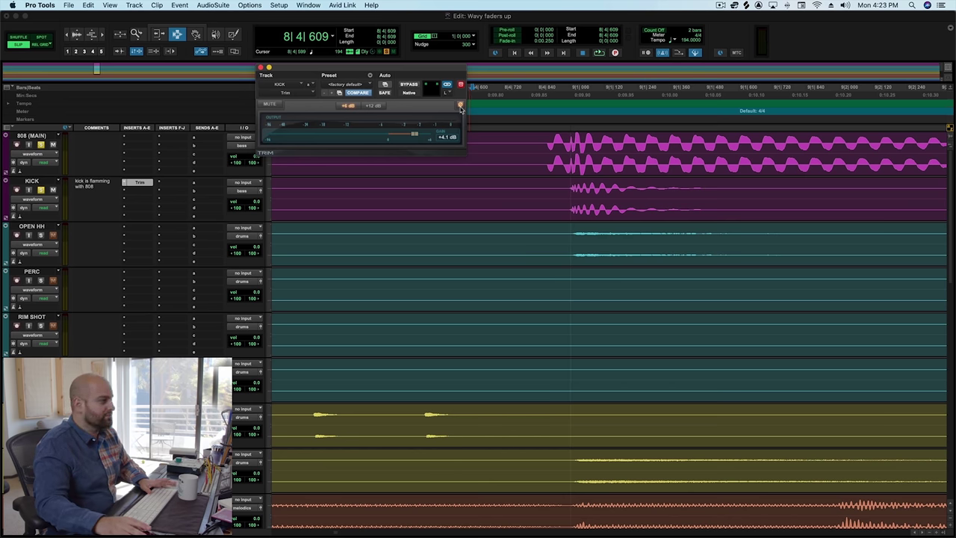
Compare playback with the kick's polarity inverted and normal in Trim, leave the inversion off, and close the plug-in window.
{"action": "key", "text": "space"}
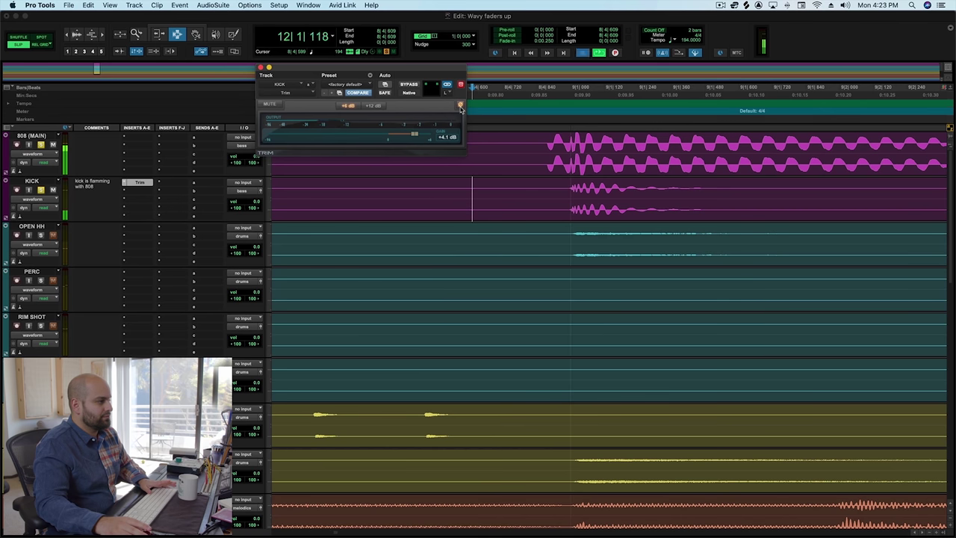
{"action": "key", "text": "space"}
{"action": "key", "text": "space"}
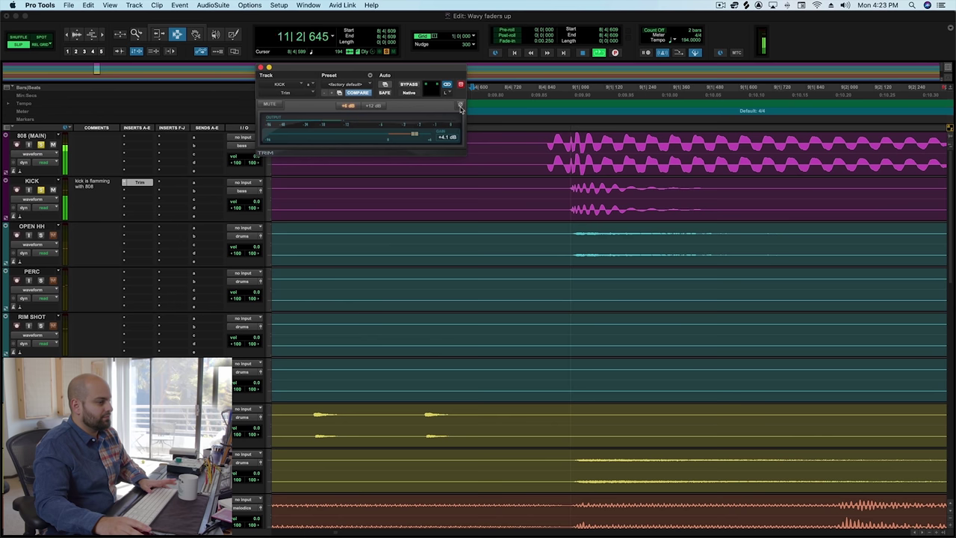
{"action": "key", "text": "space"}
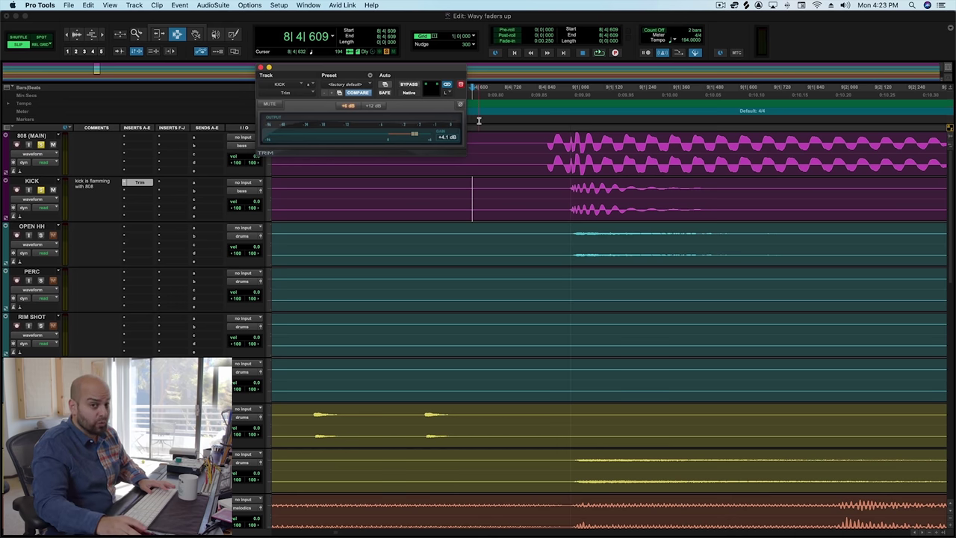
{"action": "key", "text": "space"}
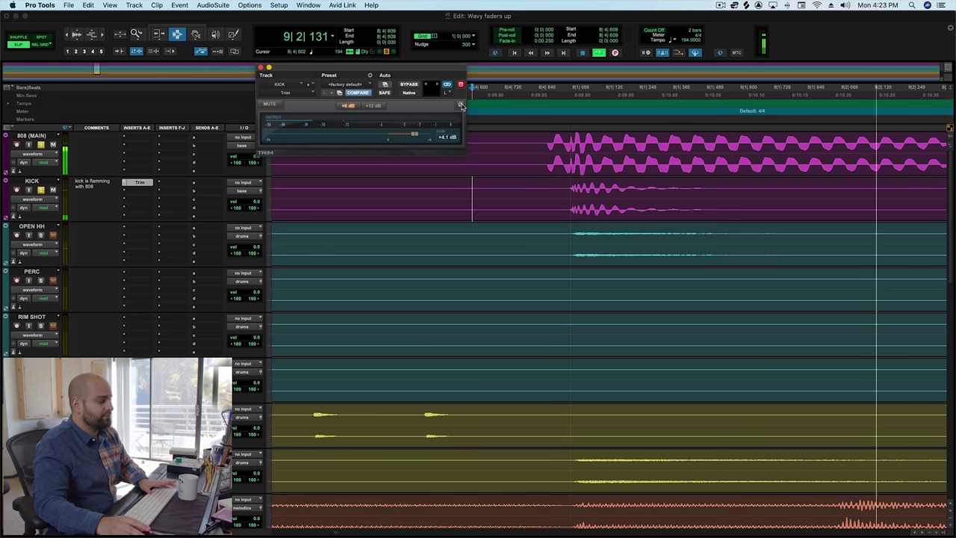
{"action": "key", "text": "space"}
{"action": "key", "text": "space"}
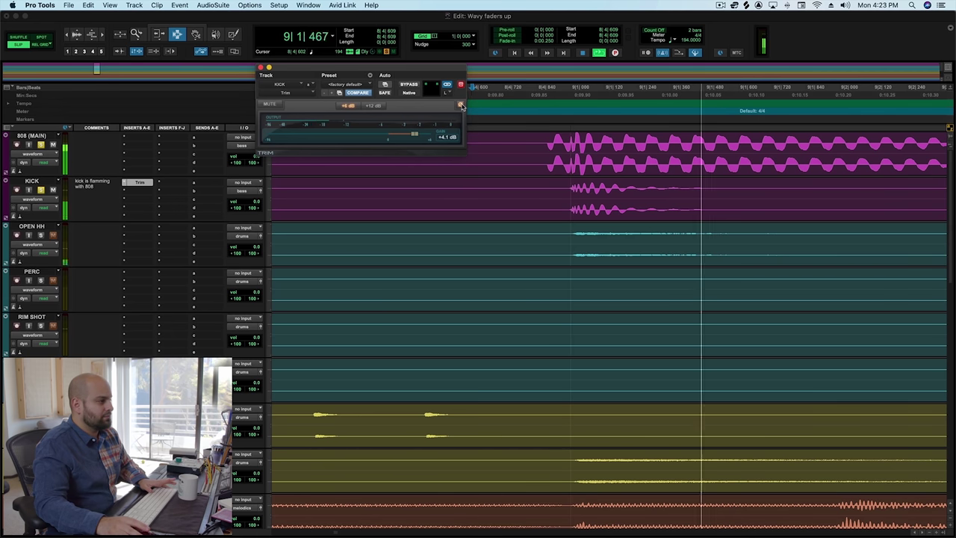
{"action": "key", "text": "space"}
{"action": "key", "text": "space"}
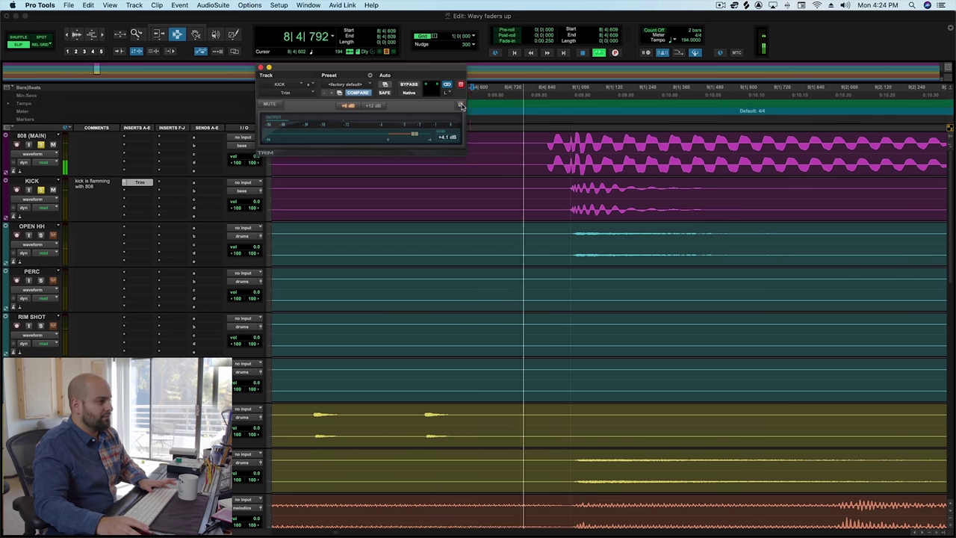
{"action": "key", "text": "space"}
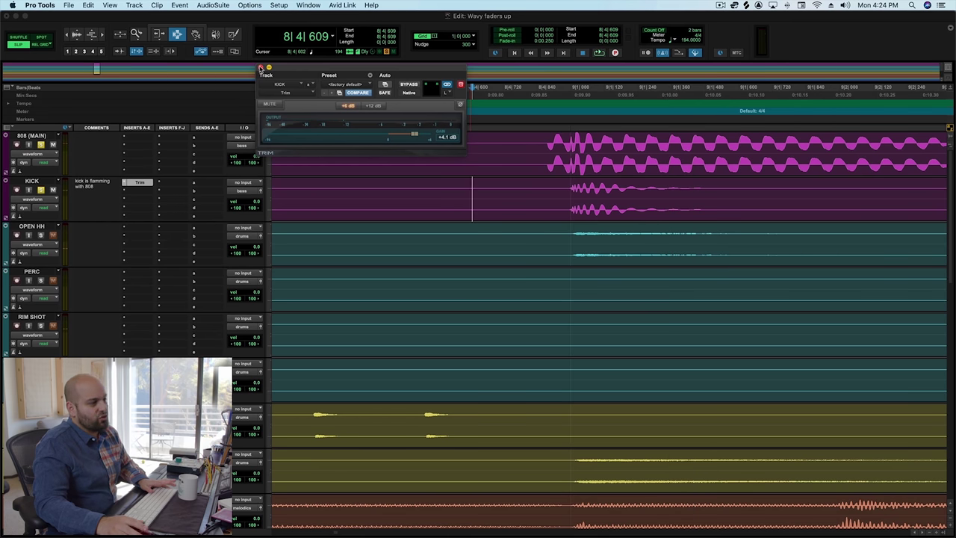
{"action": "left_click", "coordinate": [260, 68]}
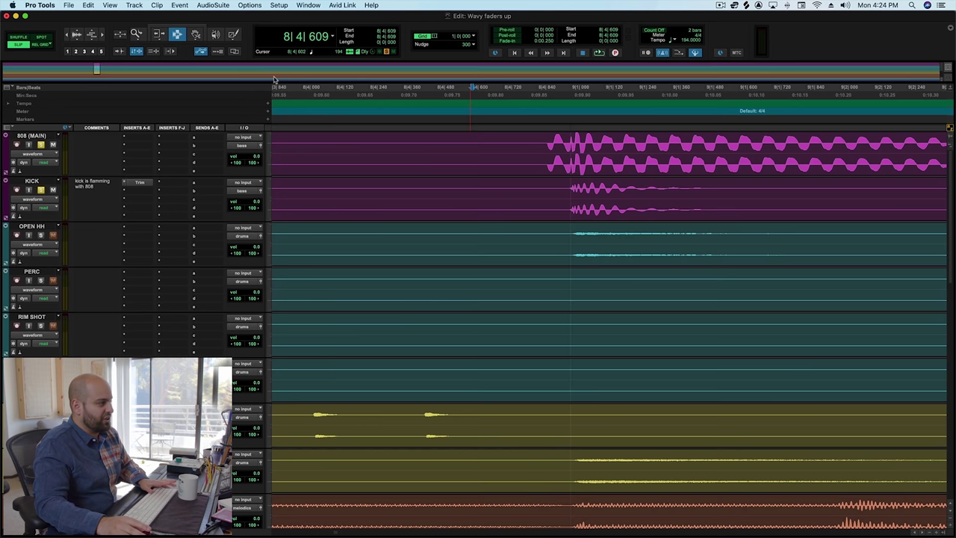
Try nudging the whole KICK clip to start at 1|1|002 with a nudge value of 10, and play it from 8|4|794.
{"action": "double_click", "coordinate": [519, 202]}
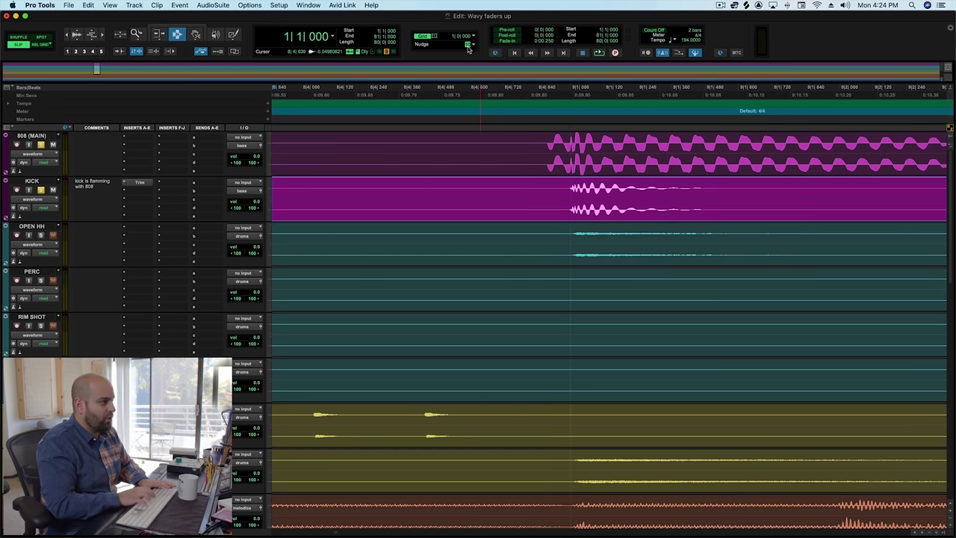
{"action": "key", "text": "Return"}
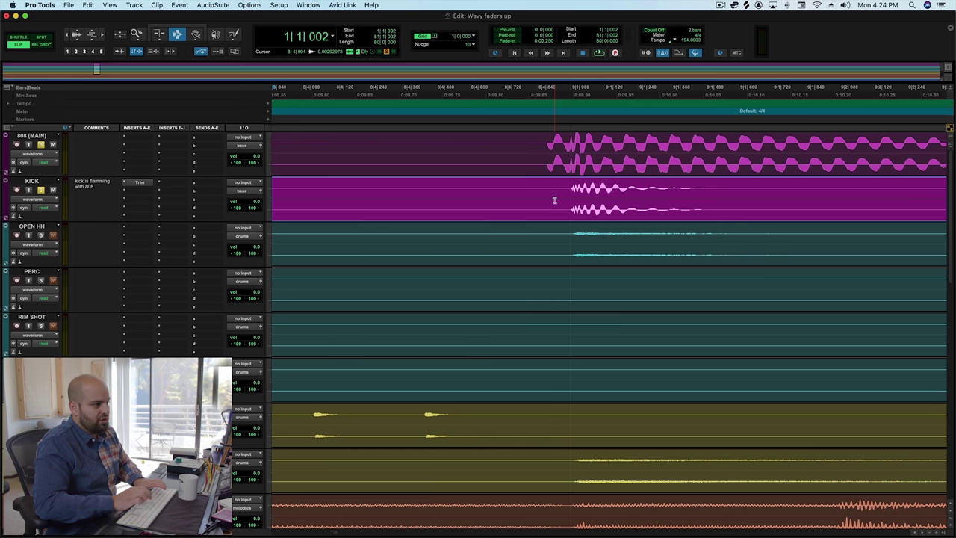
{"action": "left_click", "coordinate": [524, 188]}
{"action": "key", "text": "space"}
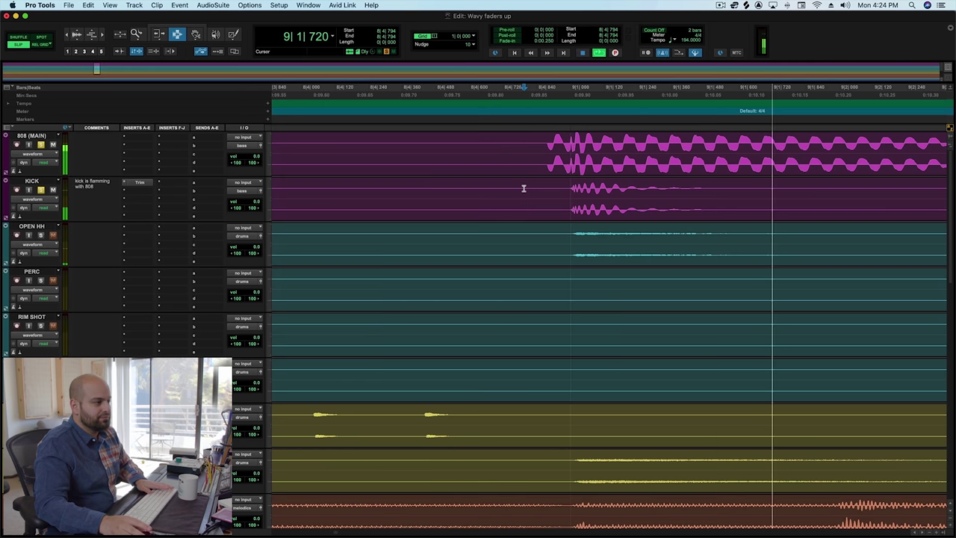
{"action": "key", "text": "space"}
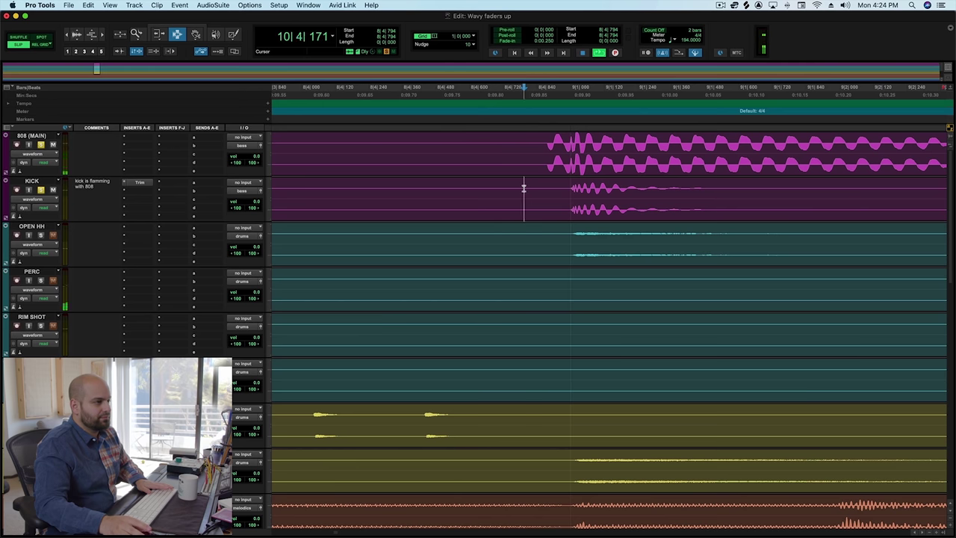
{"action": "key", "text": "space"}
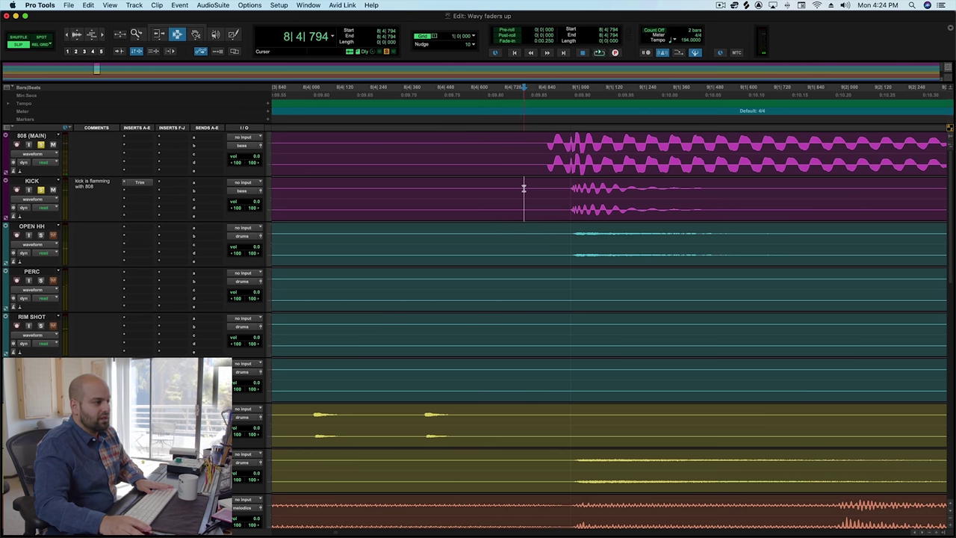
Undo the KICK clip's nudges and play the 808 and kick from just before bar 9.
{"action": "triple_click", "coordinate": [524, 189]}
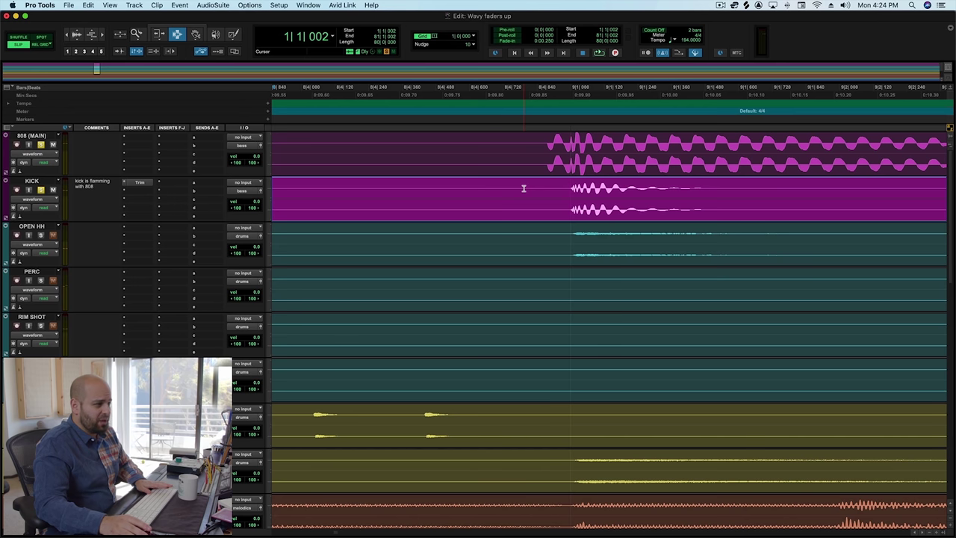
{"action": "key", "text": "super+alt+z"}
{"action": "key", "text": "super+alt+z"}
{"action": "key", "text": "super+alt+z"}
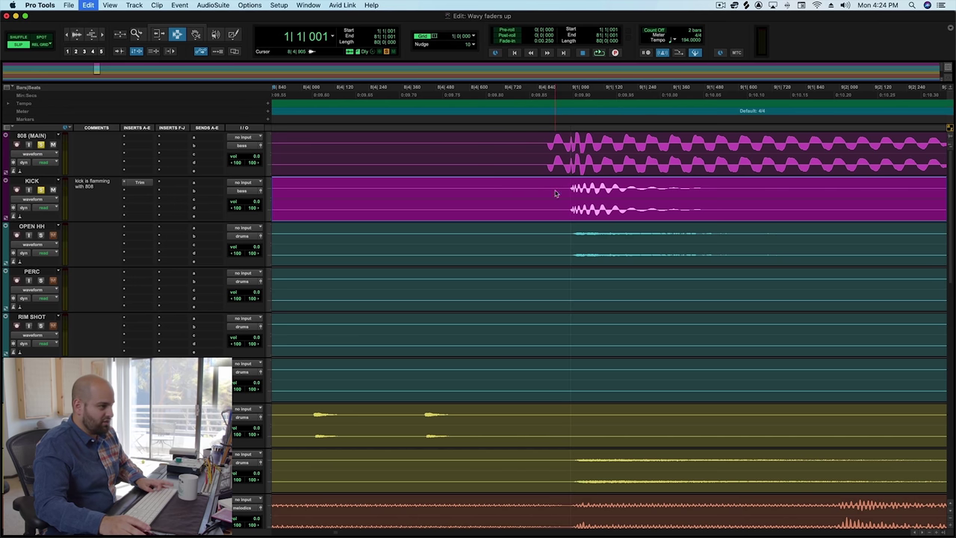
{"action": "left_click", "coordinate": [540, 192]}
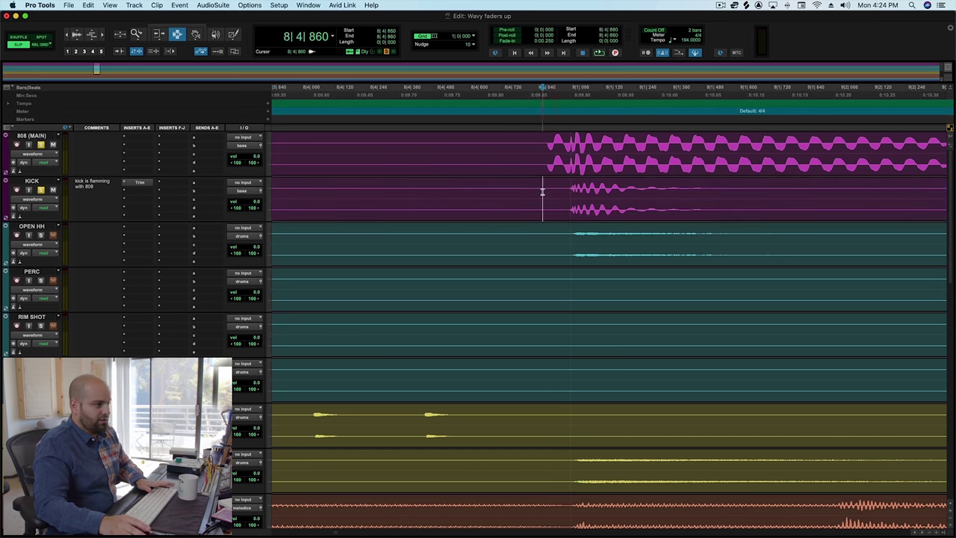
{"action": "key", "text": "space"}
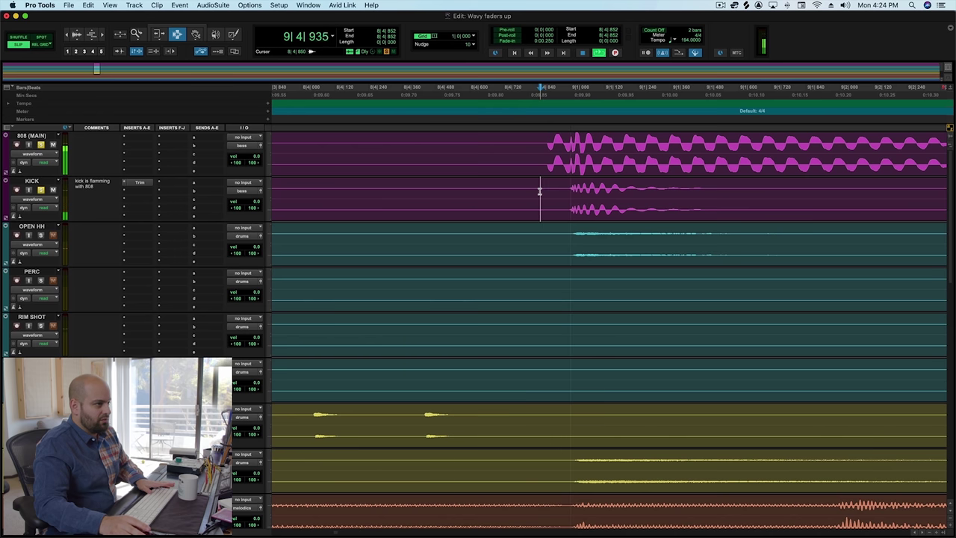
{"action": "key", "text": "space"}
Delete the silent opening of the KICK clip from 1|1|000 to 1|1|146.
{"action": "triple_click", "coordinate": [532, 192]}
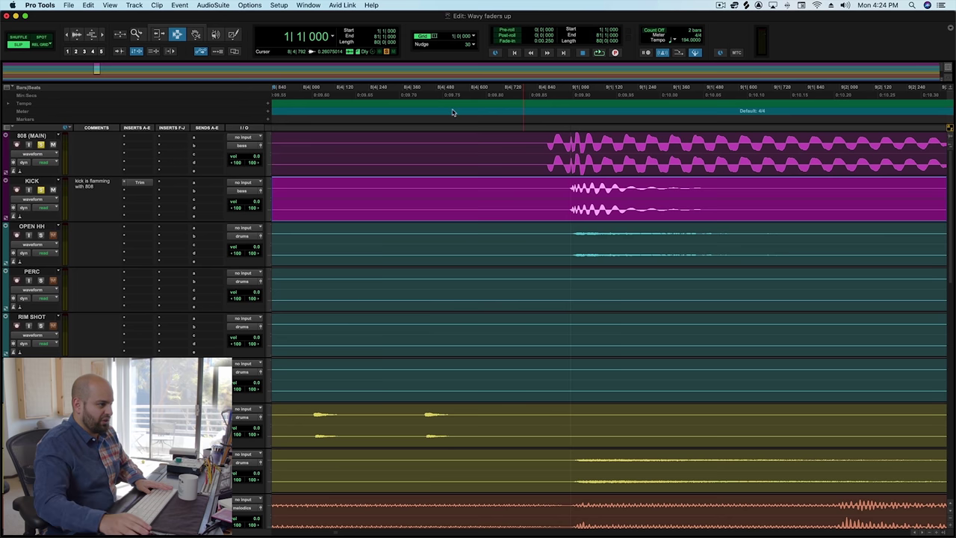
{"action": "triple_click", "coordinate": [540, 191]}
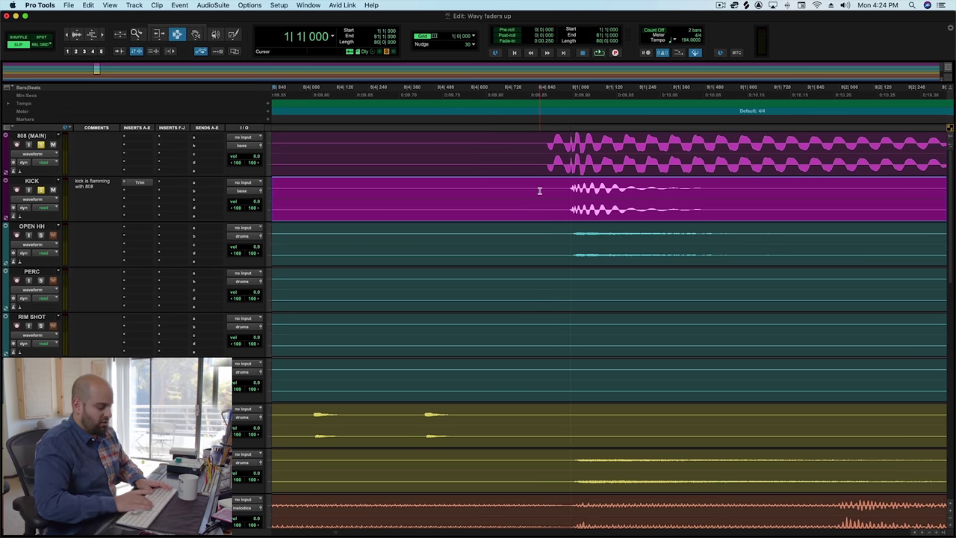
{"action": "key", "text": "super+bracketleft"}
{"action": "key", "text": "Return"}
{"action": "key", "text": "super+bracketright"}
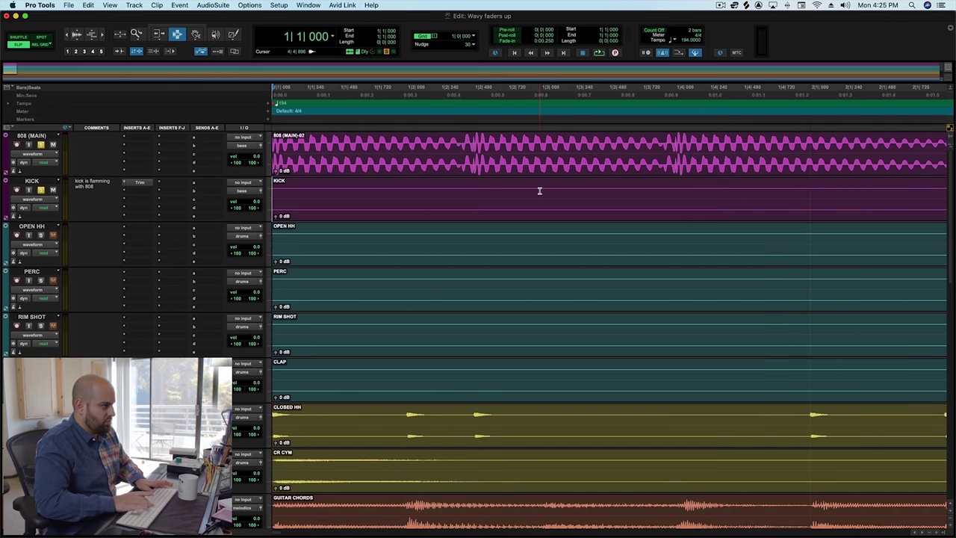
{"action": "key", "text": "super+bracketright"}
{"action": "left_click_drag", "start_coordinate": [373, 189], "coordinate": [199, 171]}
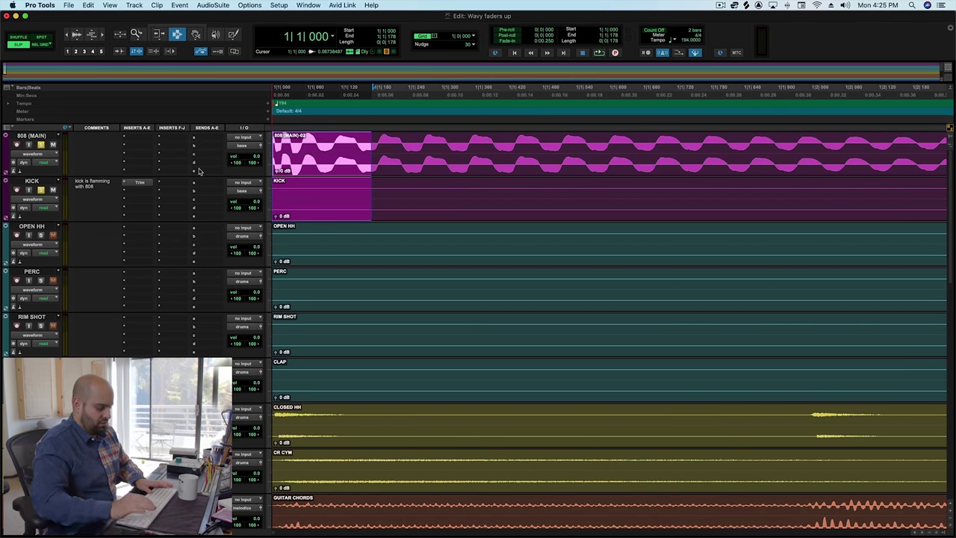
{"action": "left_click", "coordinate": [309, 202]}
{"action": "left_click_drag", "start_coordinate": [352, 202], "coordinate": [210, 209]}
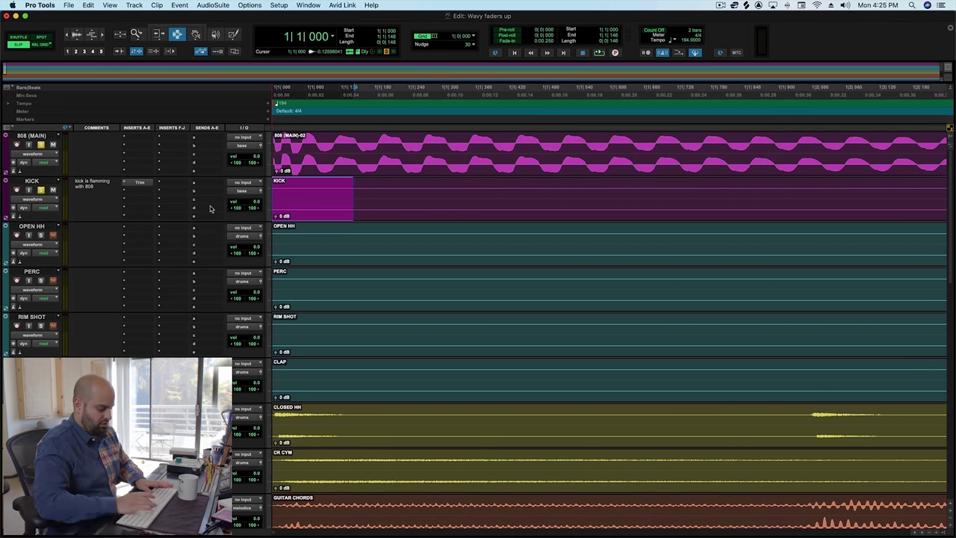
{"action": "key", "text": "Delete"}
Try nudging the trimmed KICK clip earlier and play it with the 808 from 8|4|752.
{"action": "key", "text": "super+bracketleft"}
{"action": "key", "text": "super+bracketleft"}
{"action": "key", "text": "super+bracketleft"}
{"action": "key", "text": "super+bracketleft"}
{"action": "key", "text": "super+bracketleft"}
{"action": "key", "text": "super+bracketleft"}
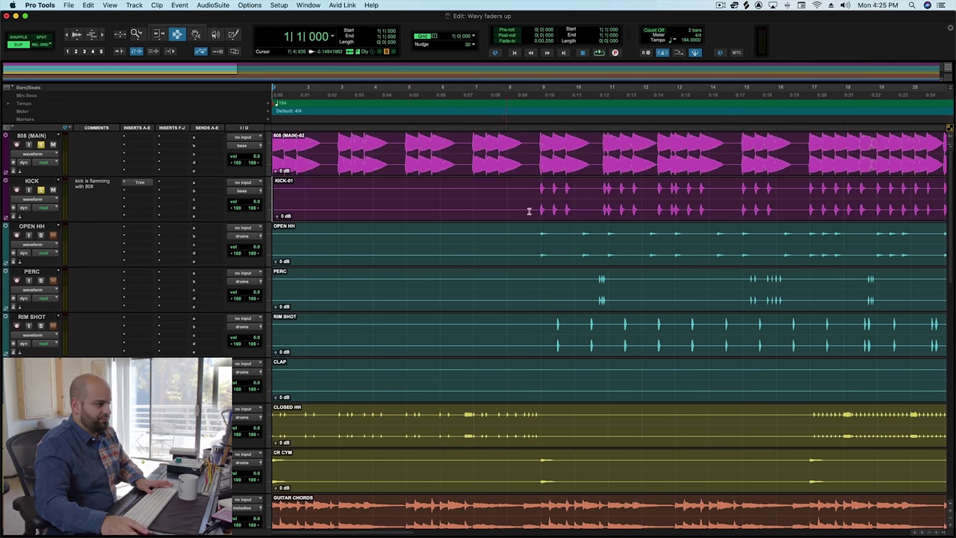
{"action": "left_click", "coordinate": [538, 209]}
{"action": "left_click", "coordinate": [542, 203]}
{"action": "key", "text": "super+bracketright"}
{"action": "key", "text": "super+bracketright"}
{"action": "key", "text": "super+bracketright"}
{"action": "key", "text": "super+bracketright"}
{"action": "key", "text": "super+bracketright"}
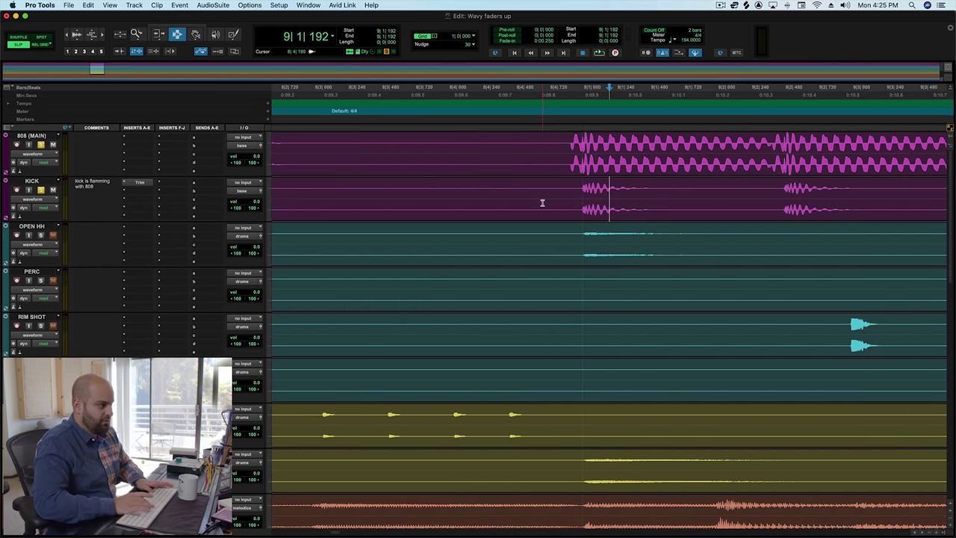
{"action": "double_click", "coordinate": [553, 202]}
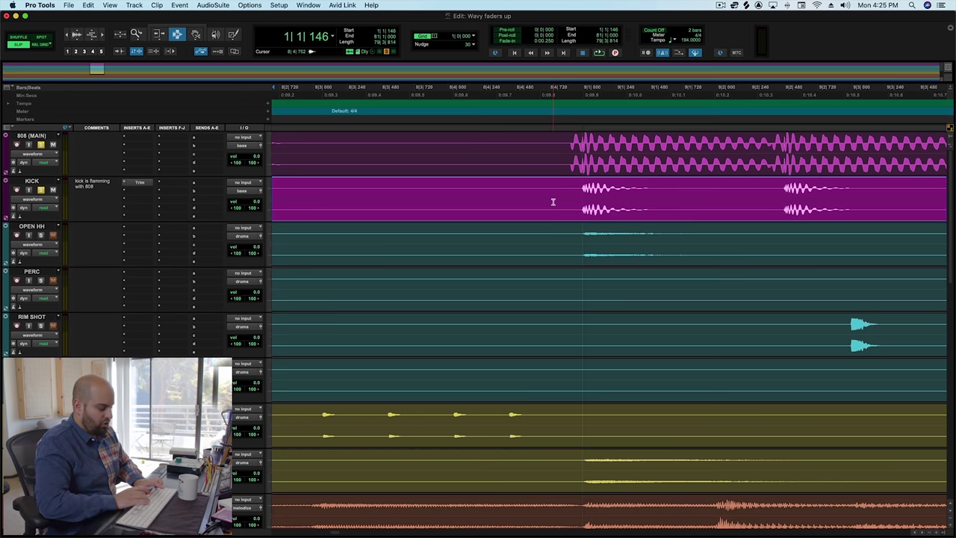
{"action": "key", "text": "minus"}
{"action": "left_click", "coordinate": [553, 202]}
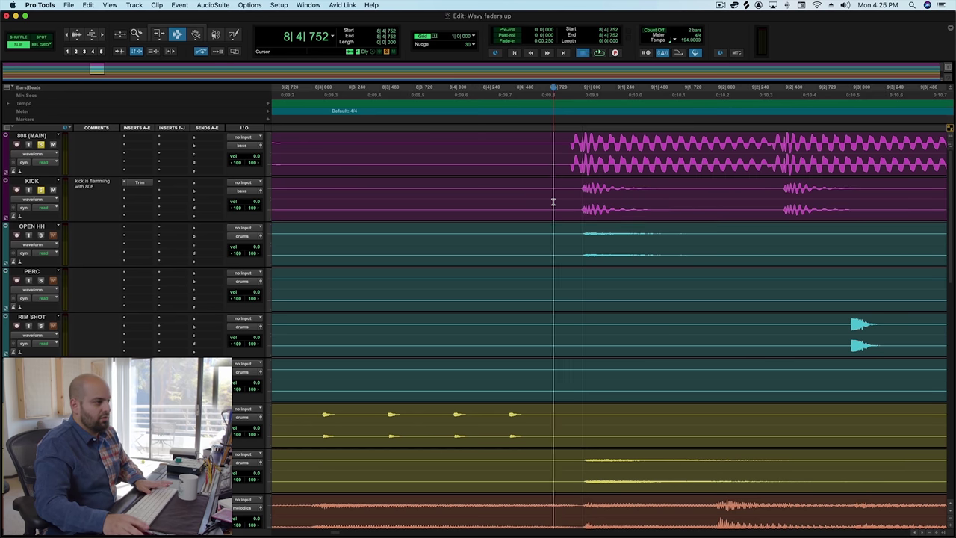
{"action": "key", "text": "space"}
{"action": "key", "text": "space"}
{"action": "double_click", "coordinate": [552, 202]}
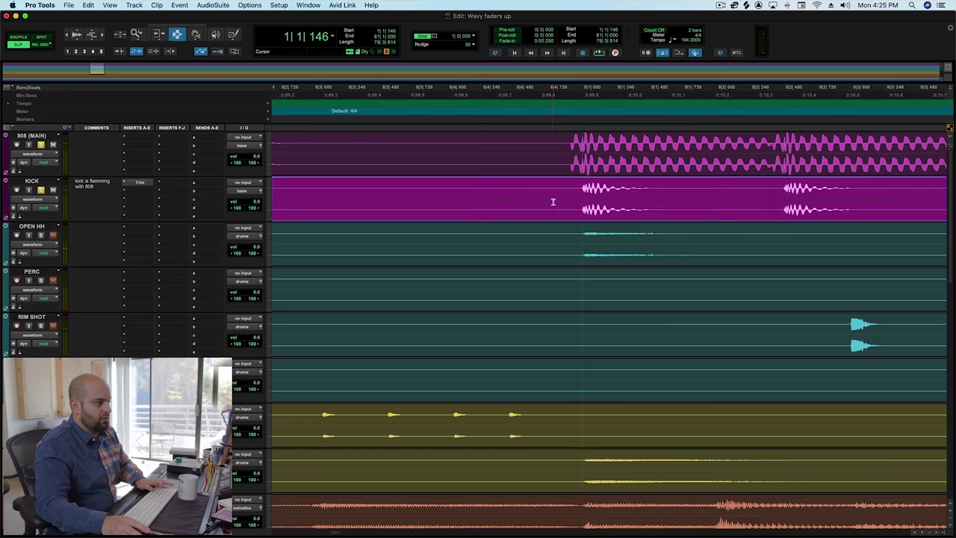
{"action": "left_click", "coordinate": [553, 202]}
{"action": "key", "text": "space"}
{"action": "key", "text": "space"}
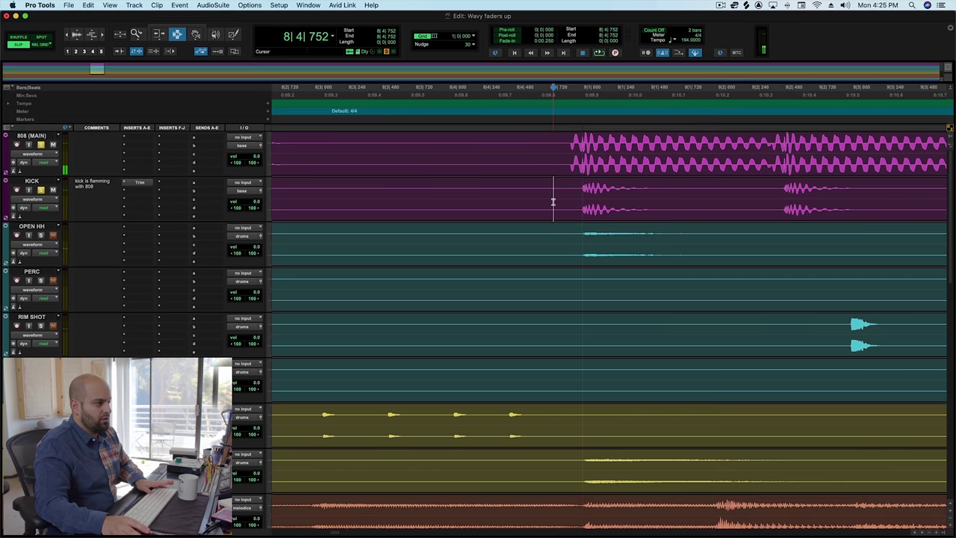
Try the KICK clip nudged to start at 1|1|144, and play the passage from 8|4|752 and 8|4|679.
{"action": "double_click", "coordinate": [553, 202]}
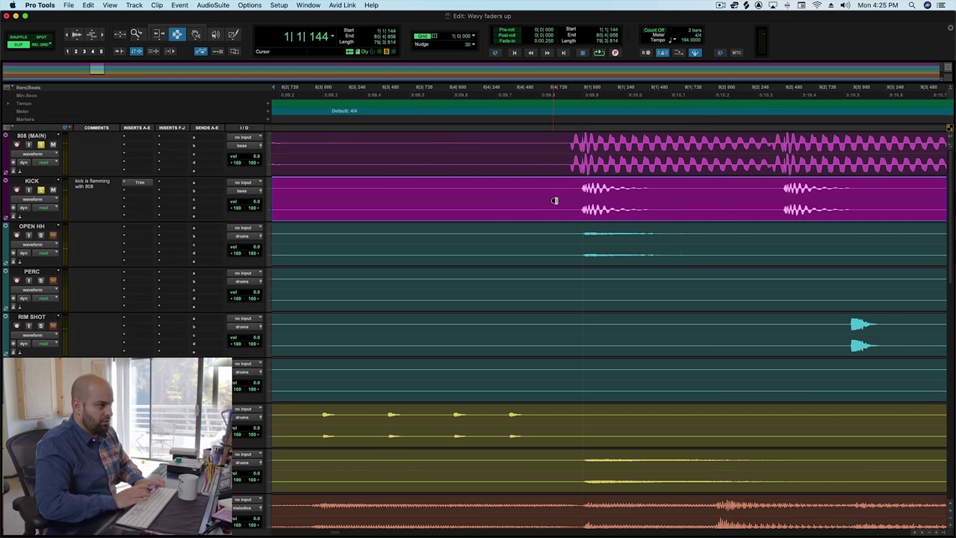
{"action": "left_click", "coordinate": [553, 201]}
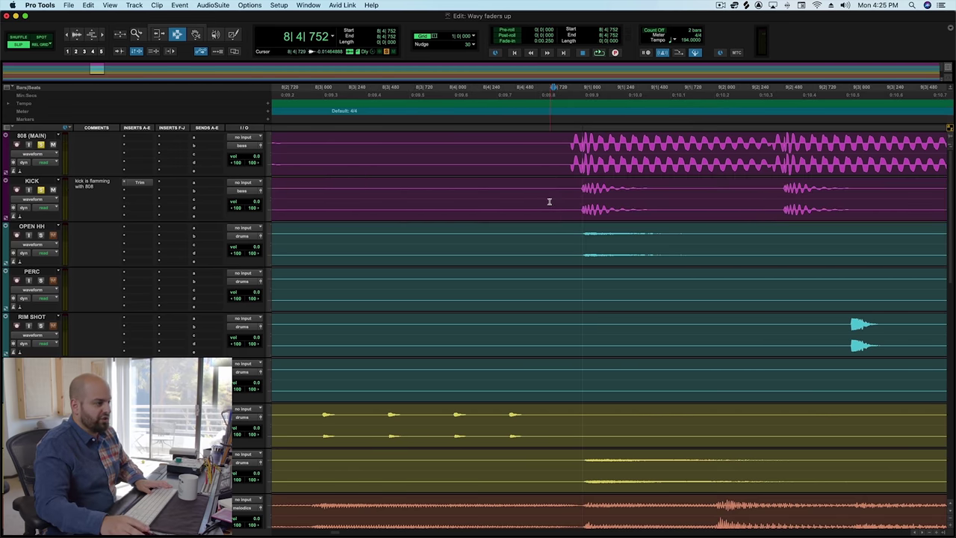
{"action": "key", "text": "space"}
{"action": "key", "text": "space"}
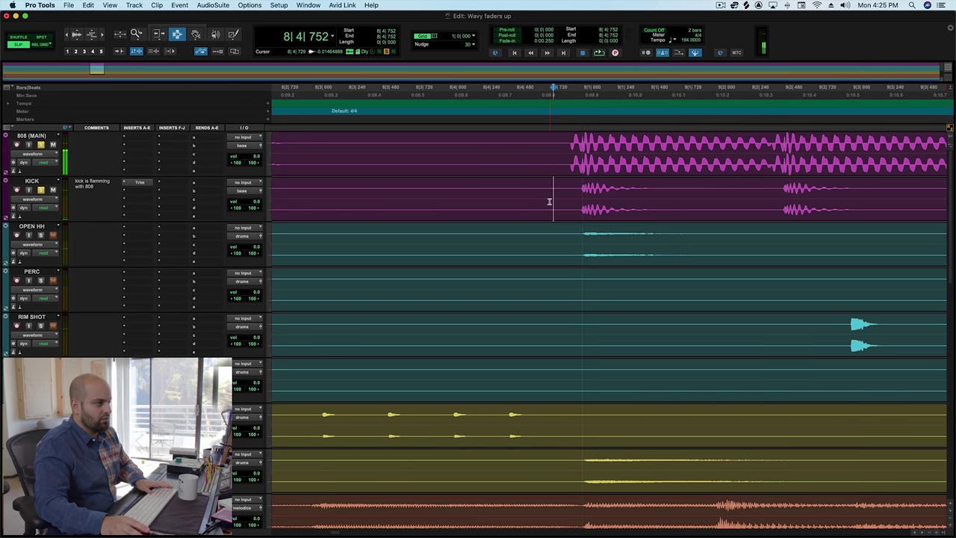
{"action": "double_click", "coordinate": [549, 201]}
{"action": "left_click", "coordinate": [543, 200]}
{"action": "key", "text": "space"}
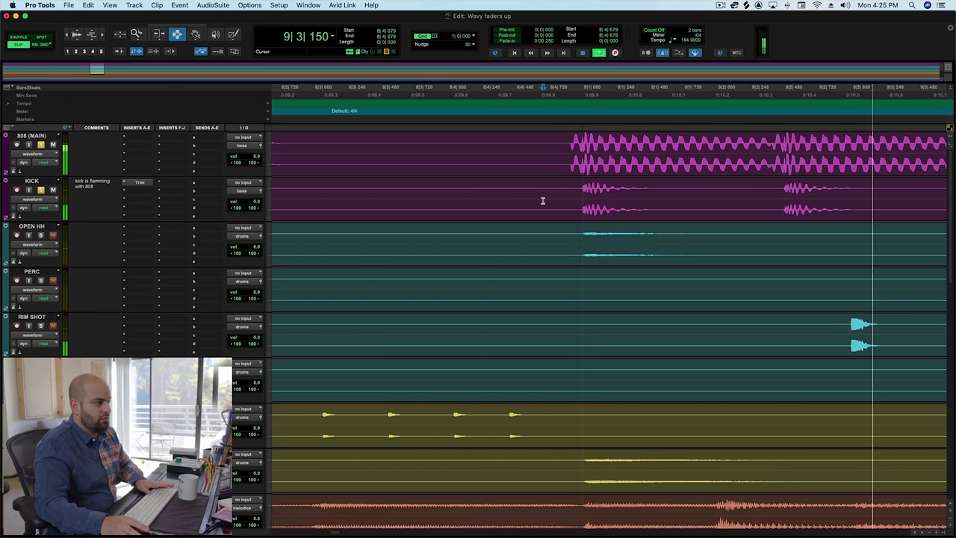
{"action": "key", "text": "space"}
Try the KICK clip nudged later to start at 1|1|150, and play it with the 808 from 8|4|679.
{"action": "double_click", "coordinate": [543, 200]}
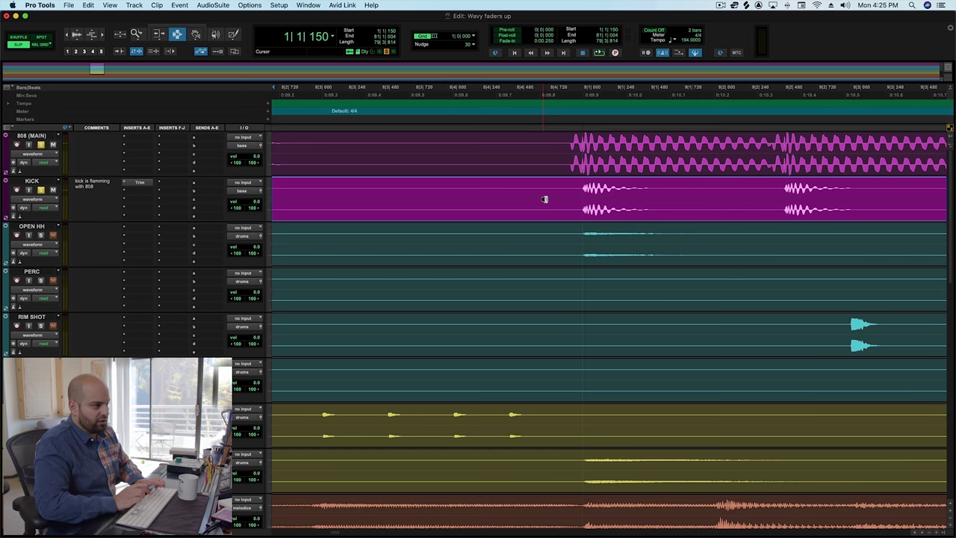
{"action": "left_click", "coordinate": [544, 200]}
{"action": "key", "text": "space"}
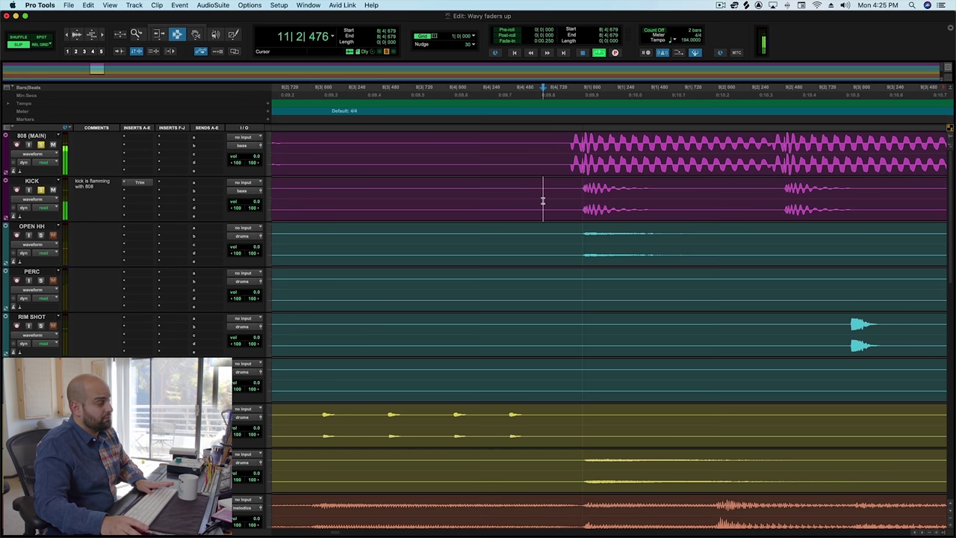
{"action": "key", "text": "space"}
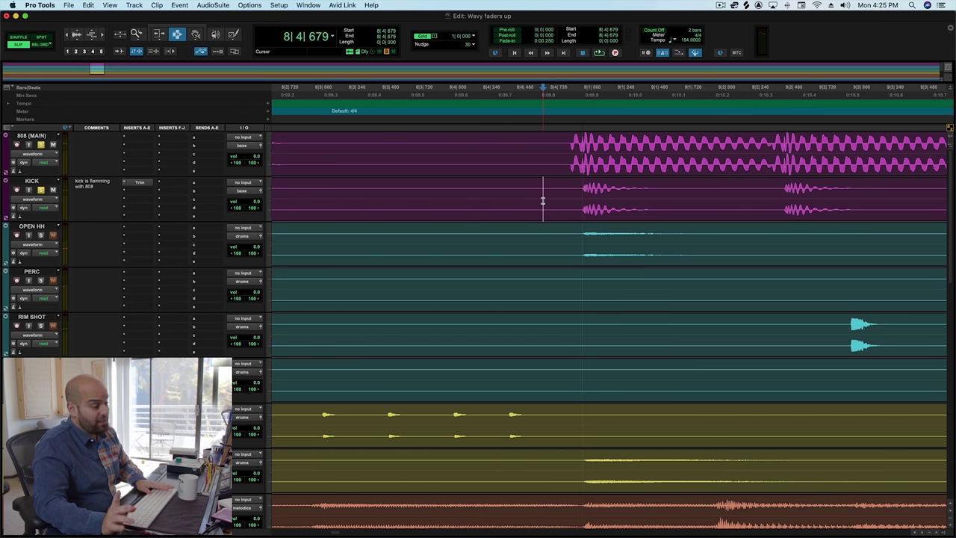
Compare the KICK clip's timing at a 1|1|148 start by playing it with the 808 from 8|4|619.
{"action": "double_click", "coordinate": [534, 201]}
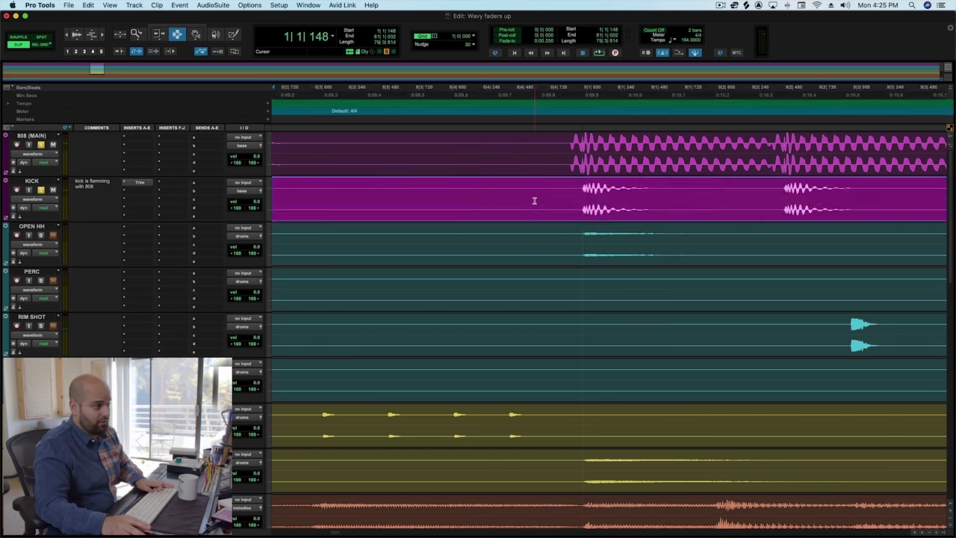
{"action": "left_click", "coordinate": [534, 200]}
{"action": "key", "text": "space"}
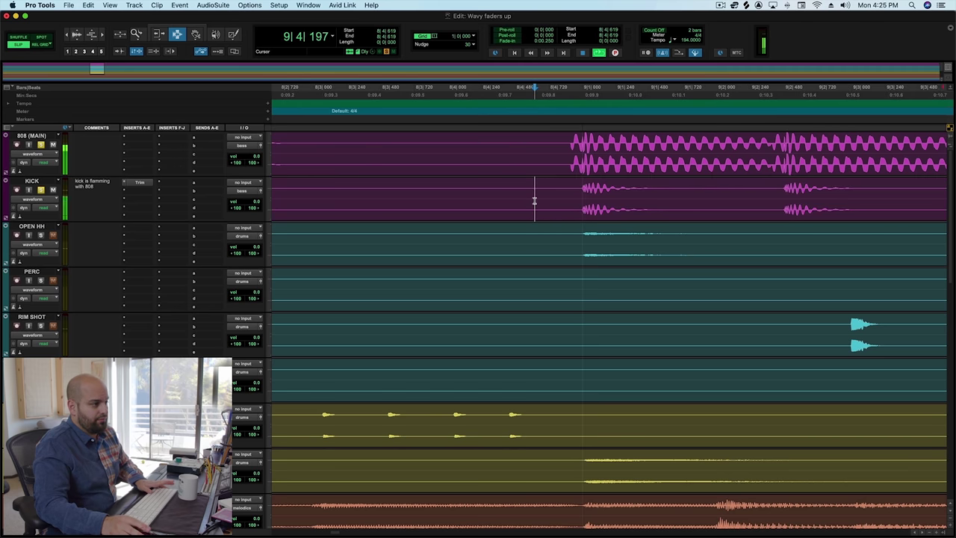
{"action": "key", "text": "space"}
{"action": "double_click", "coordinate": [534, 200]}
{"action": "left_click", "coordinate": [534, 200]}
{"action": "key", "text": "space"}
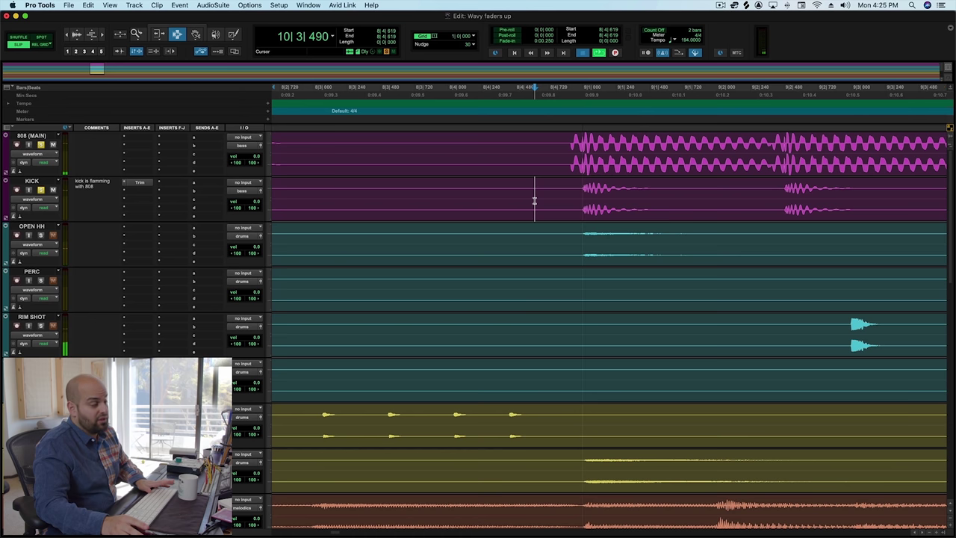
{"action": "key", "text": "space"}
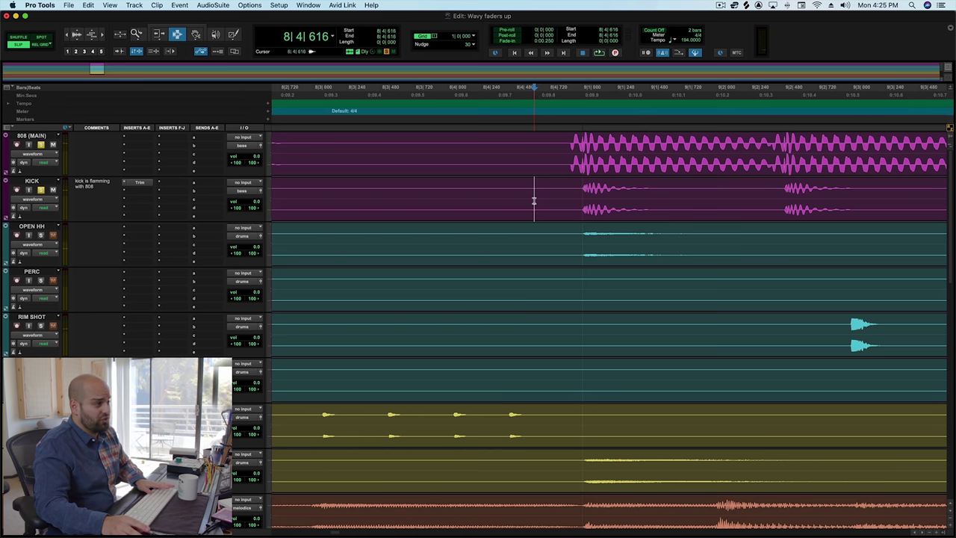
Nudge the KICK clip to start at 1|1|150 and play it repeatedly with the 808 from 8|4|616.
{"action": "double_click", "coordinate": [534, 200]}
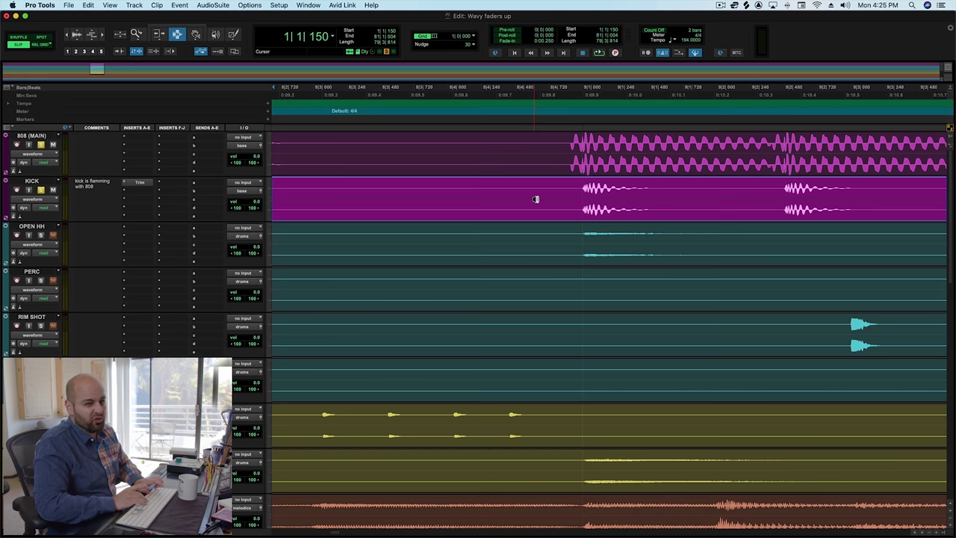
{"action": "left_click", "coordinate": [534, 200]}
{"action": "key", "text": "space"}
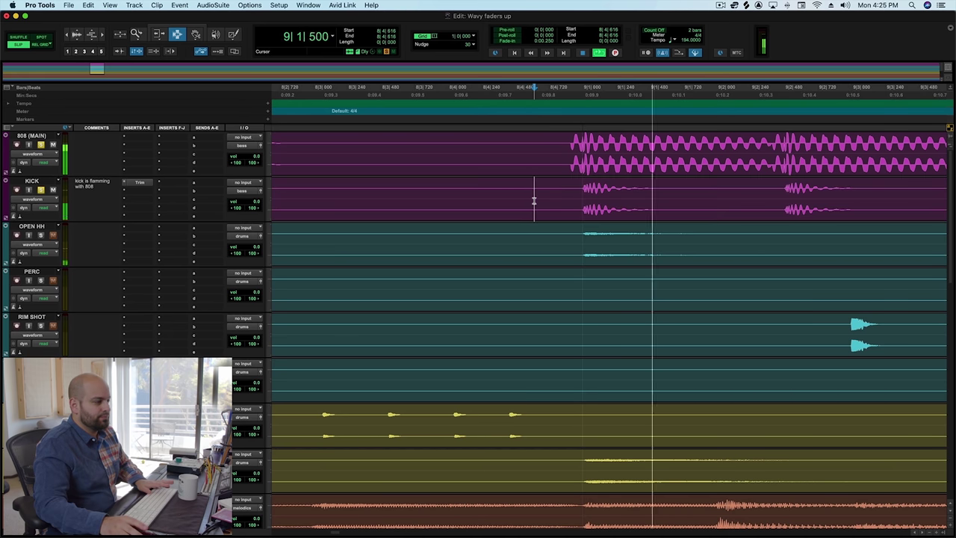
{"action": "key", "text": "space"}
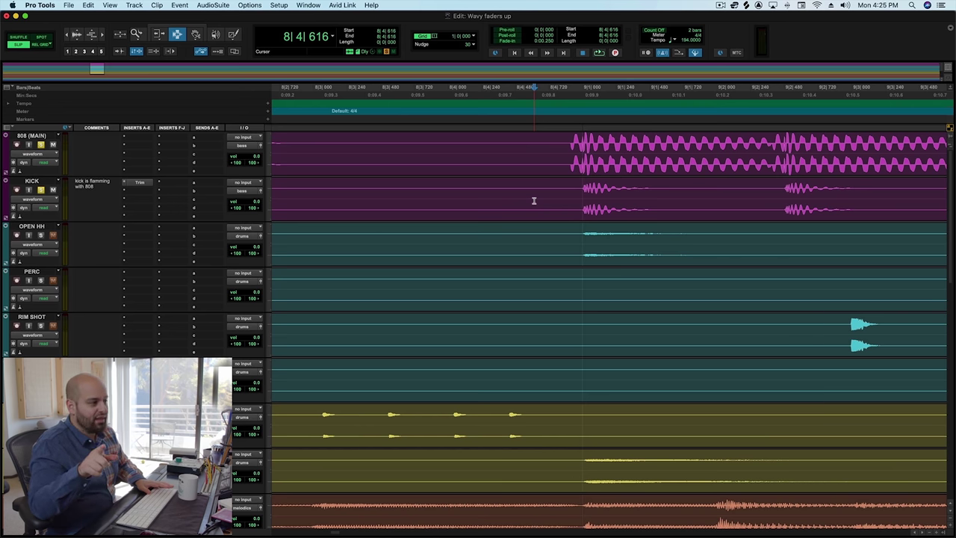
{"action": "key", "text": "space"}
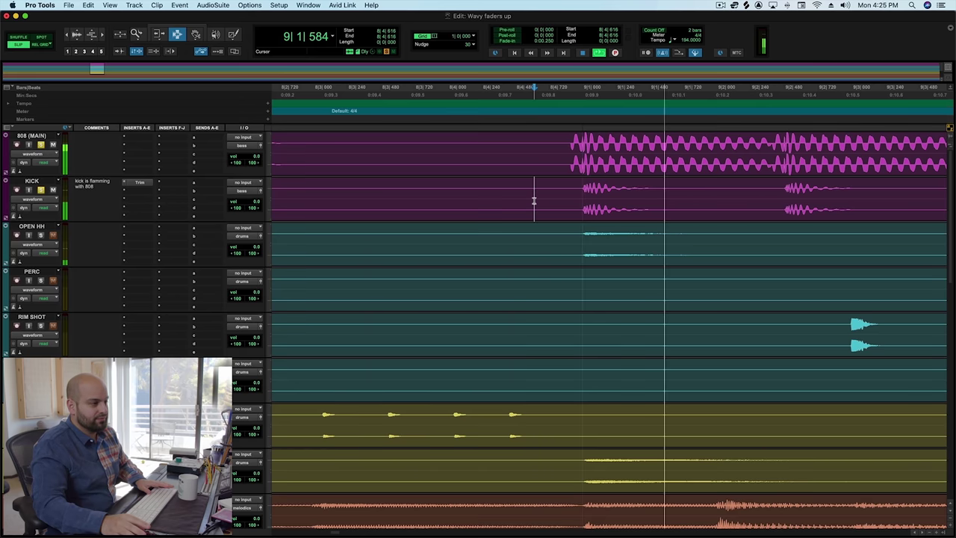
{"action": "key", "text": "space"}
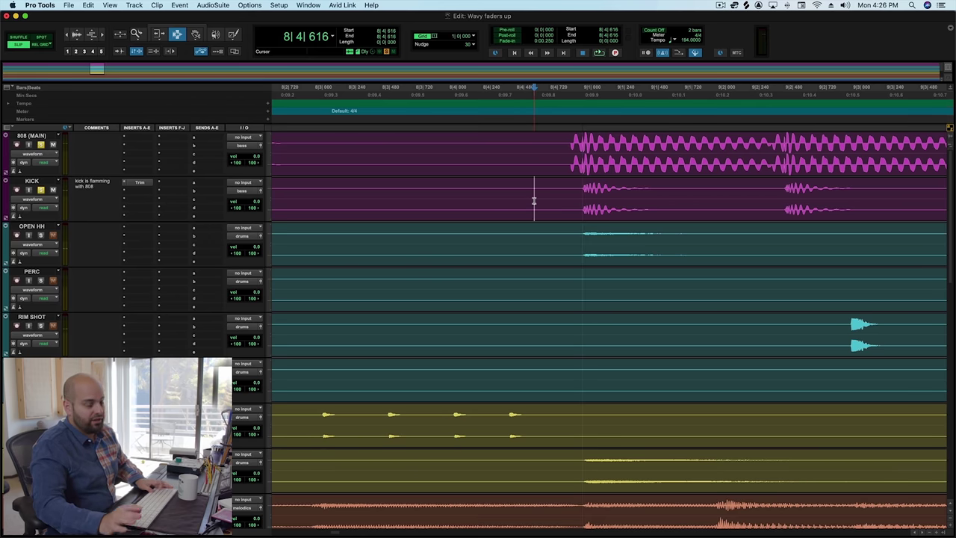
{"action": "triple_click", "coordinate": [534, 200]}
{"action": "left_click", "coordinate": [534, 200]}
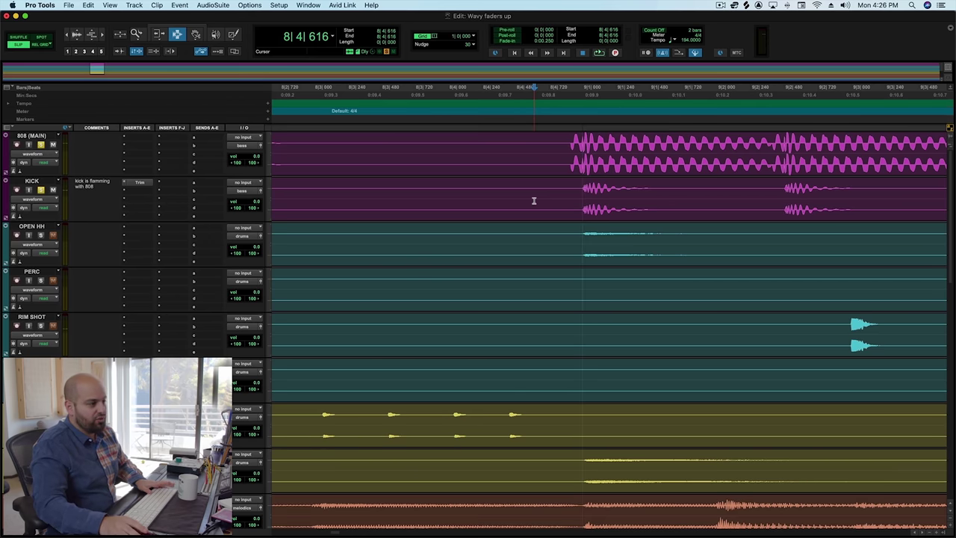
{"action": "key", "text": "space"}
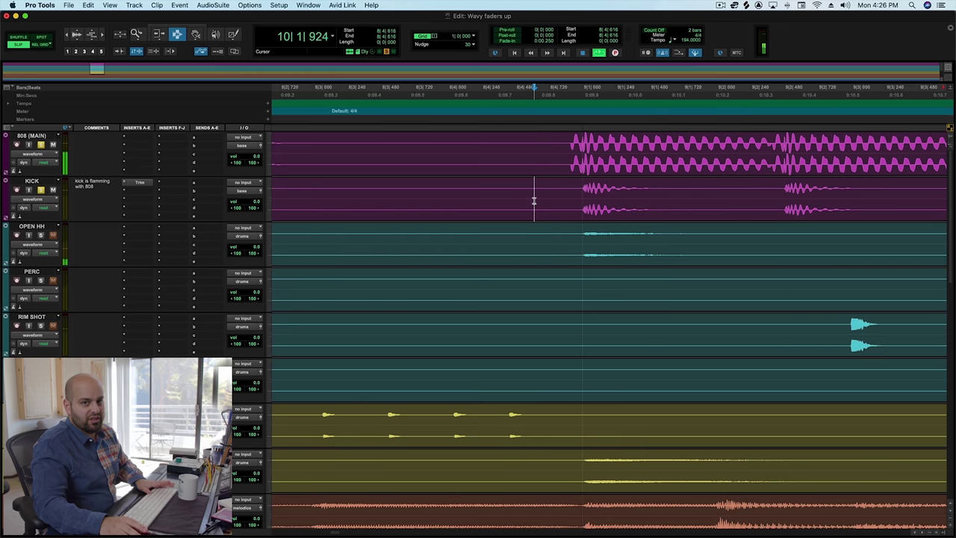
{"action": "key", "text": "space"}
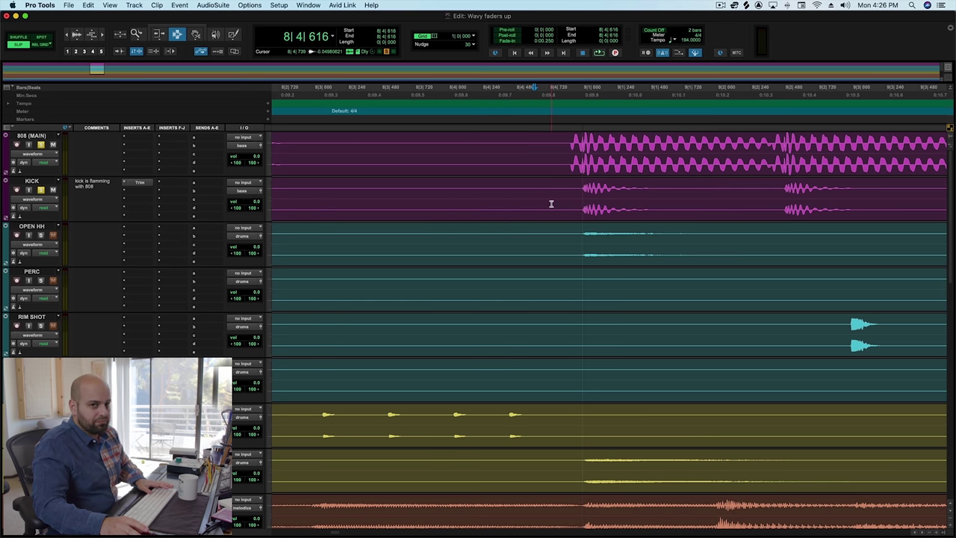
Undo back through the removal of the 808's lead-in from 1|1|000 to 1|1|081, and play the kick and 808 from 8|3|273.
{"action": "left_click", "coordinate": [543, 201]}
{"action": "key", "text": "r"}
{"action": "key", "text": "r"}
{"action": "key", "text": "r"}
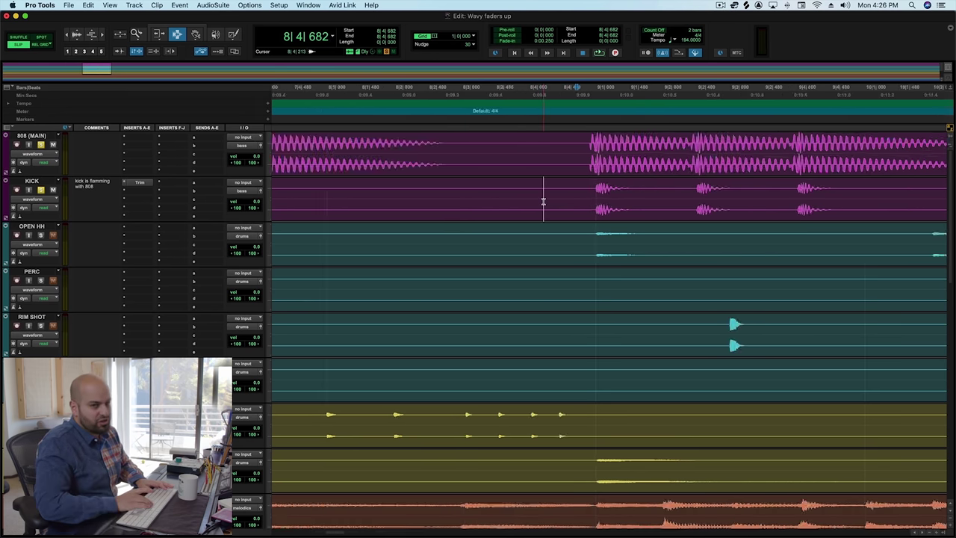
{"action": "key", "text": "r"}
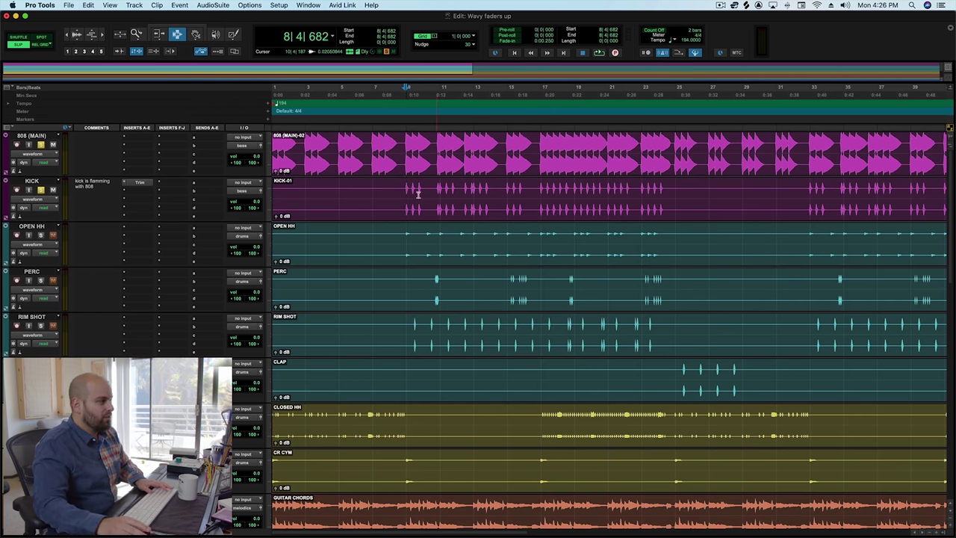
{"action": "key", "text": "t"}
{"action": "key", "text": "t"}
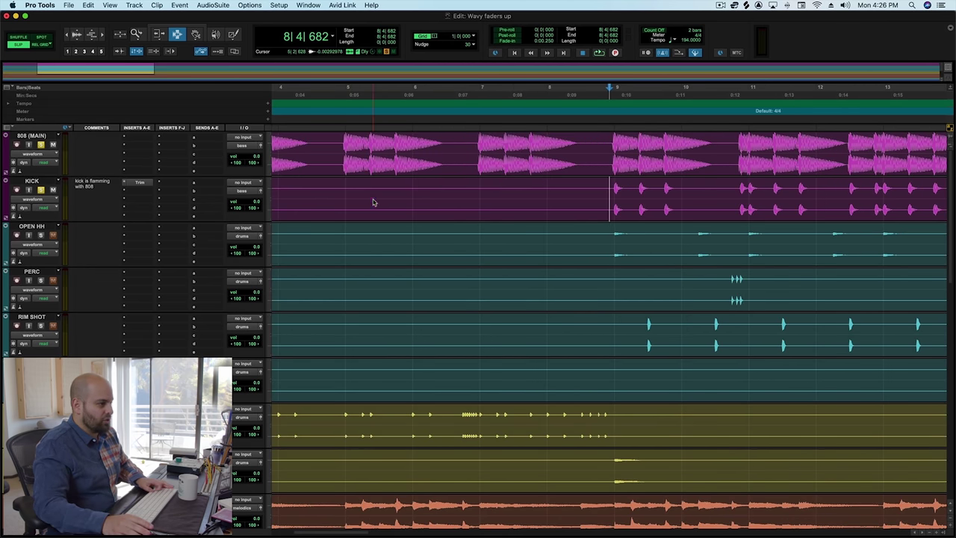
{"action": "key", "text": "Return"}
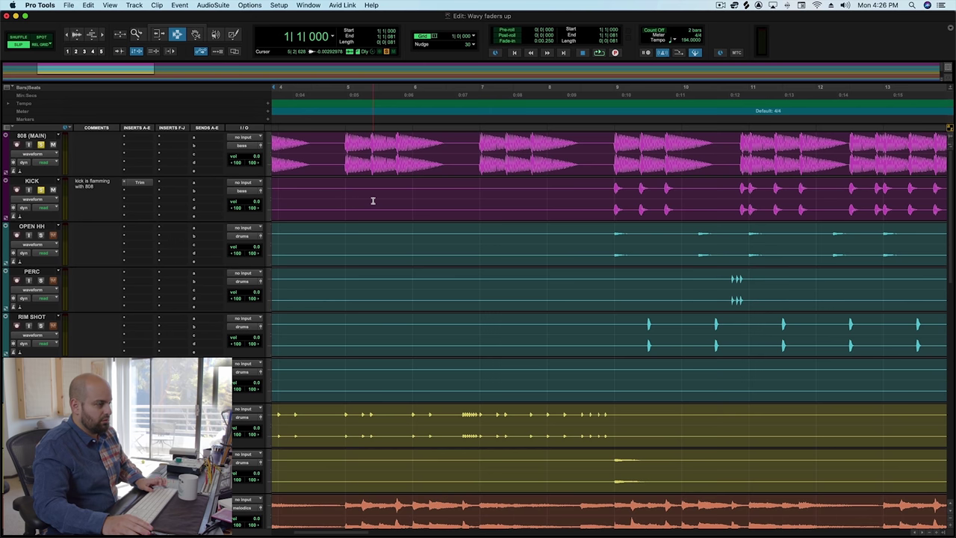
{"action": "left_click", "coordinate": [586, 198]}
{"action": "key", "text": "space"}
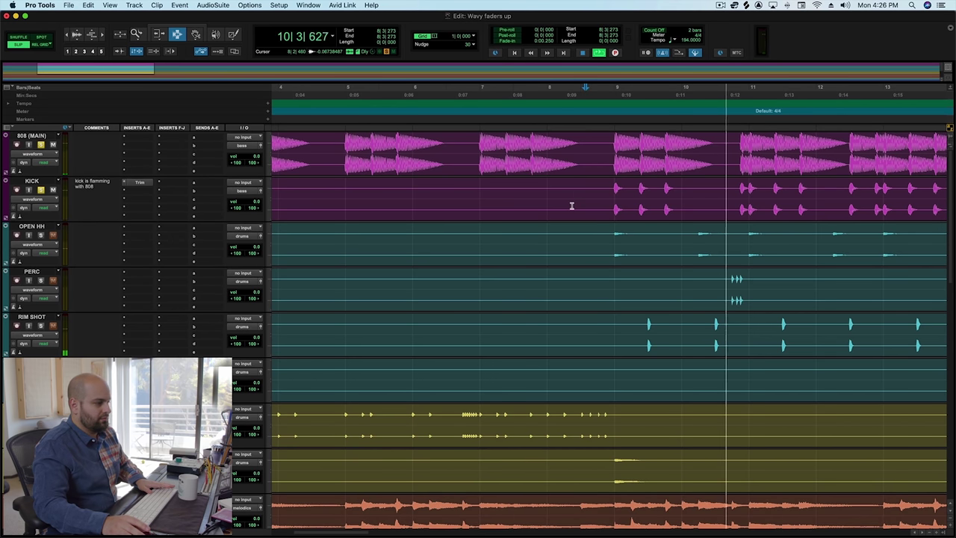
Play the soloed kick and 808 from bar 8, around 8|2|514, to check their alignment across the following bars.
{"action": "left_click", "coordinate": [572, 206]}
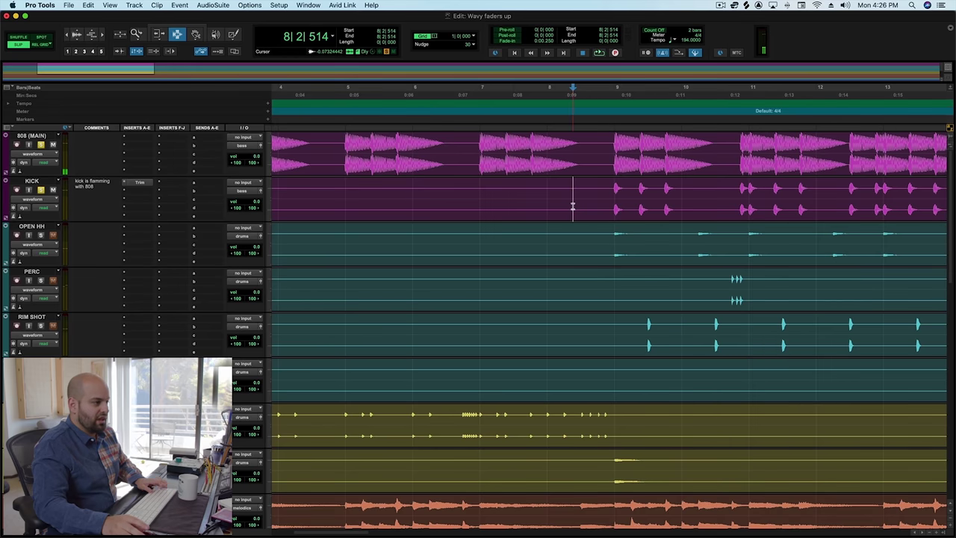
{"action": "key", "text": "Return"}
{"action": "key", "text": "super+bracketleft"}
{"action": "left_click", "coordinate": [522, 200]}
{"action": "key", "text": "space"}
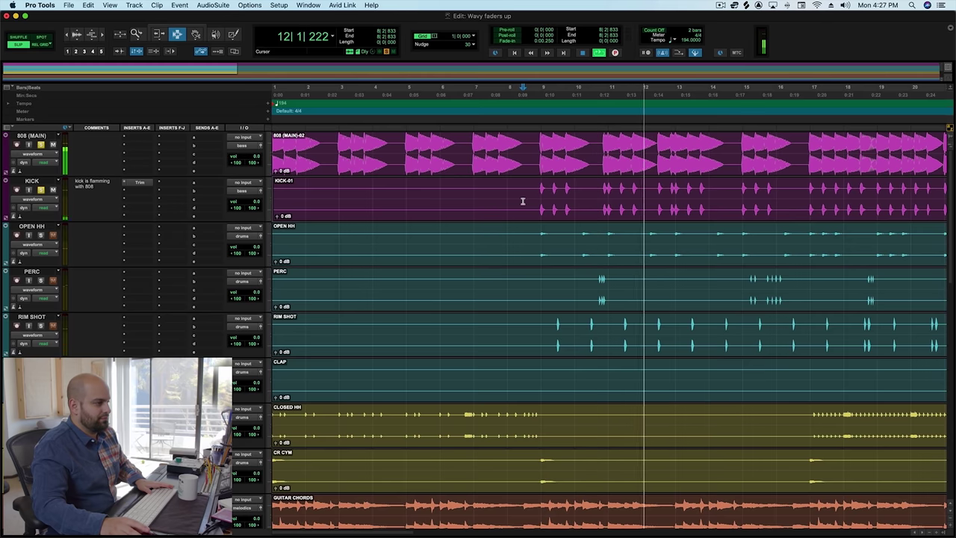
{"action": "key", "text": "space"}
{"action": "key", "text": "Tab"}
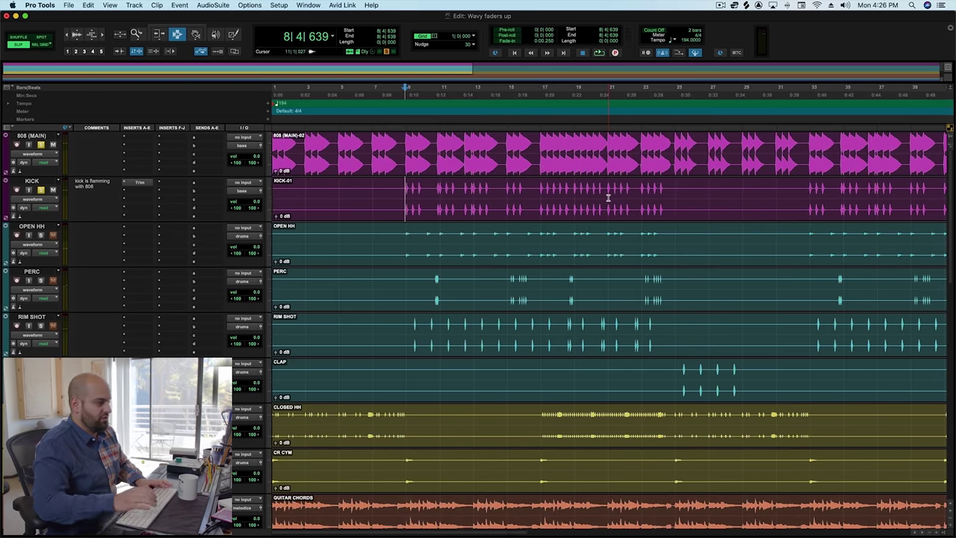
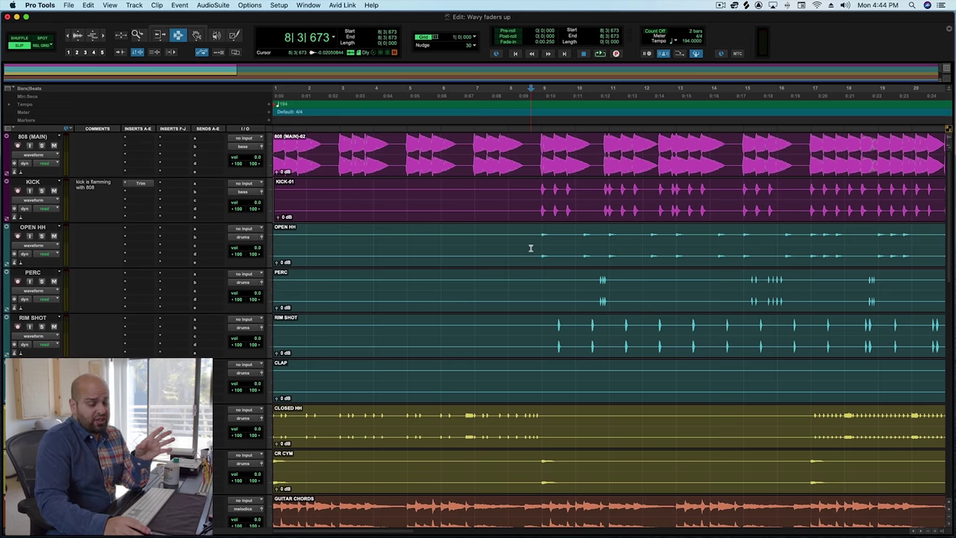
Open the Infinity EQ on the GUITAR CHORDS track, solo that track and play it from 8|4|512.
{"action": "scroll", "coordinate": [553, 252], "scroll_direction": "down", "scroll_amount": 5}
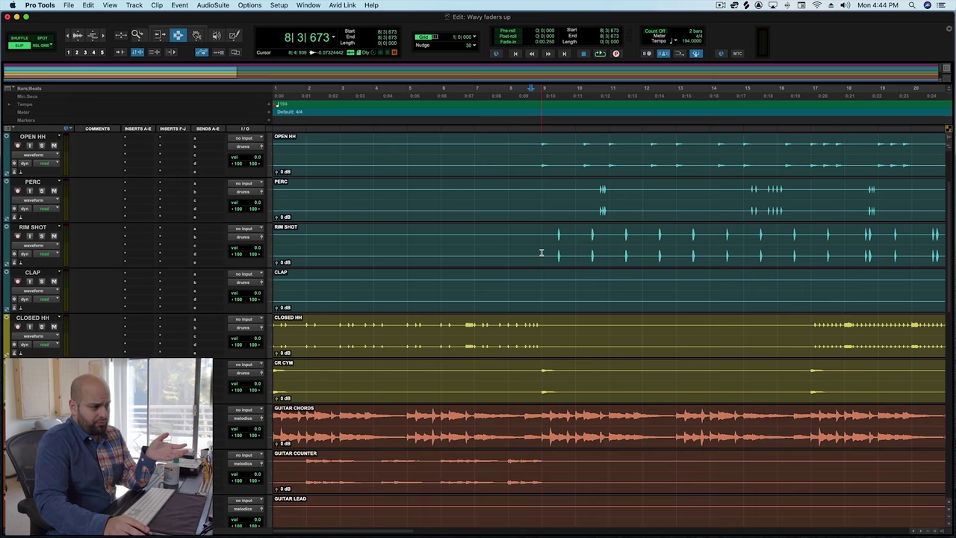
{"action": "left_click", "coordinate": [537, 341]}
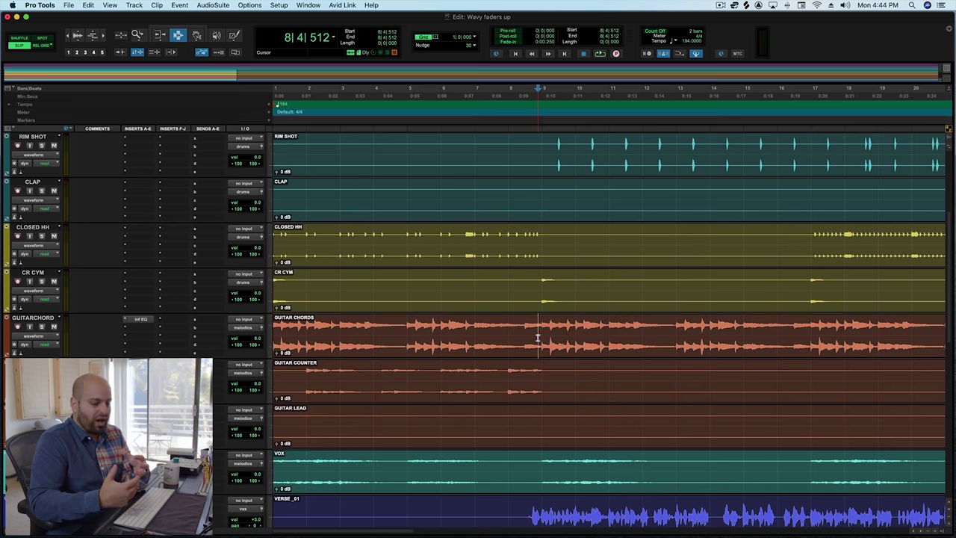
{"action": "left_click", "coordinate": [142, 319]}
{"action": "left_click_drag", "start_coordinate": [452, 68], "coordinate": [477, 69]}
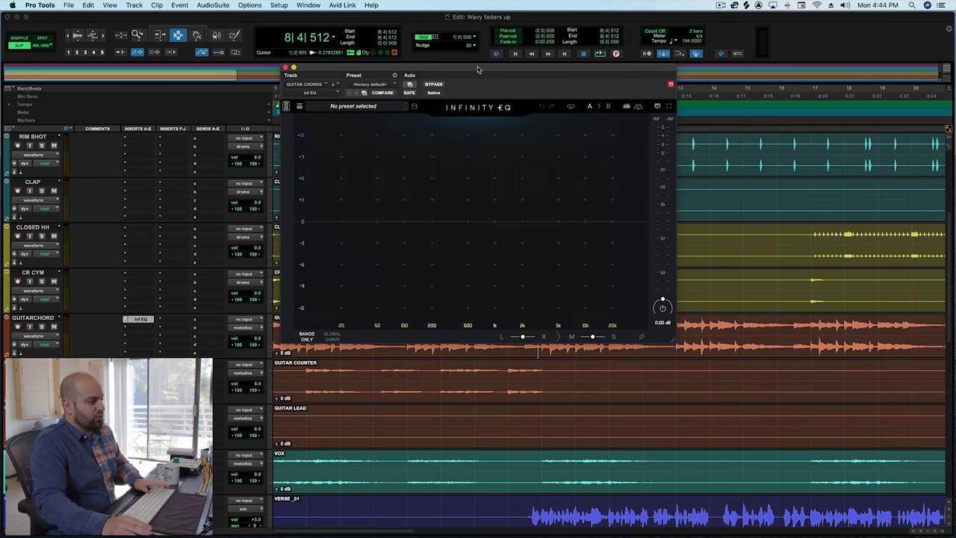
{"action": "key", "text": "space"}
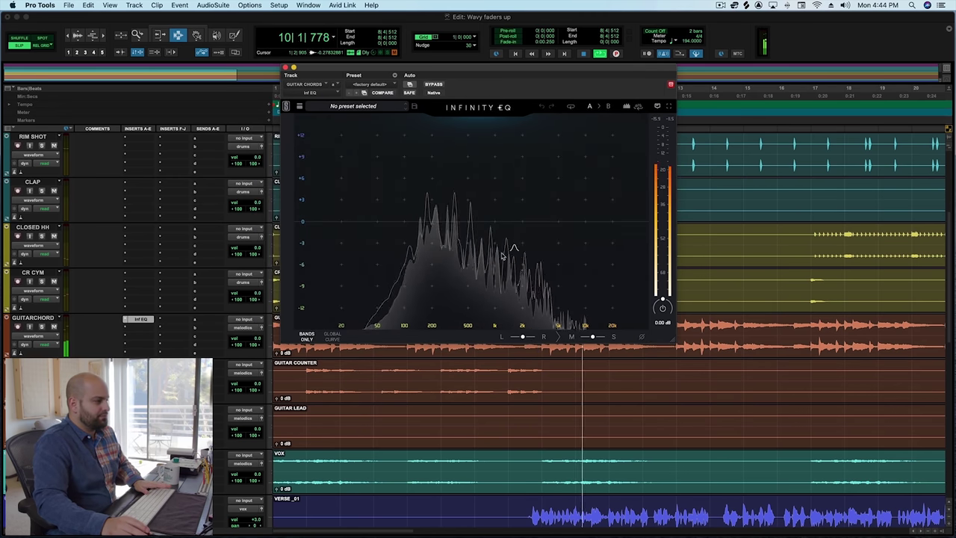
{"action": "left_click", "coordinate": [46, 320]}
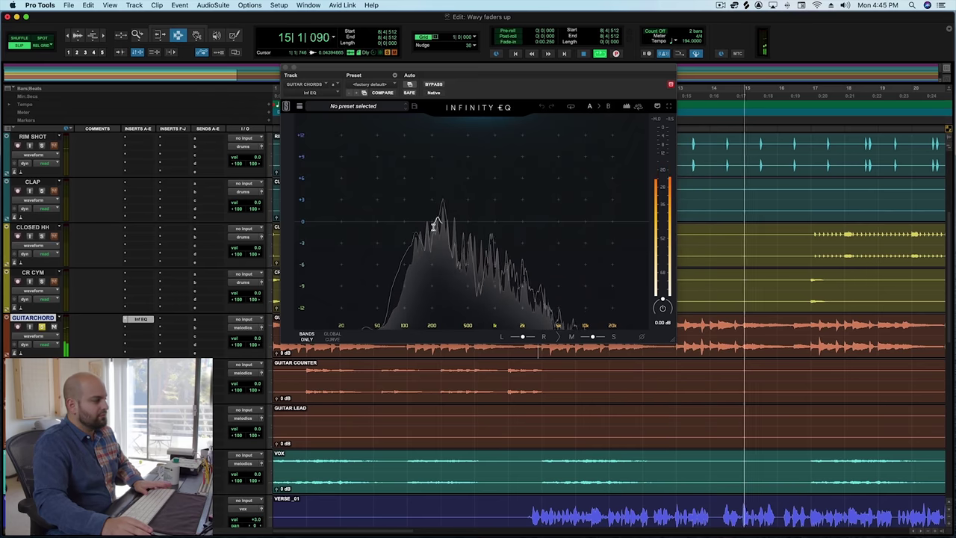
{"action": "key", "text": "space"}
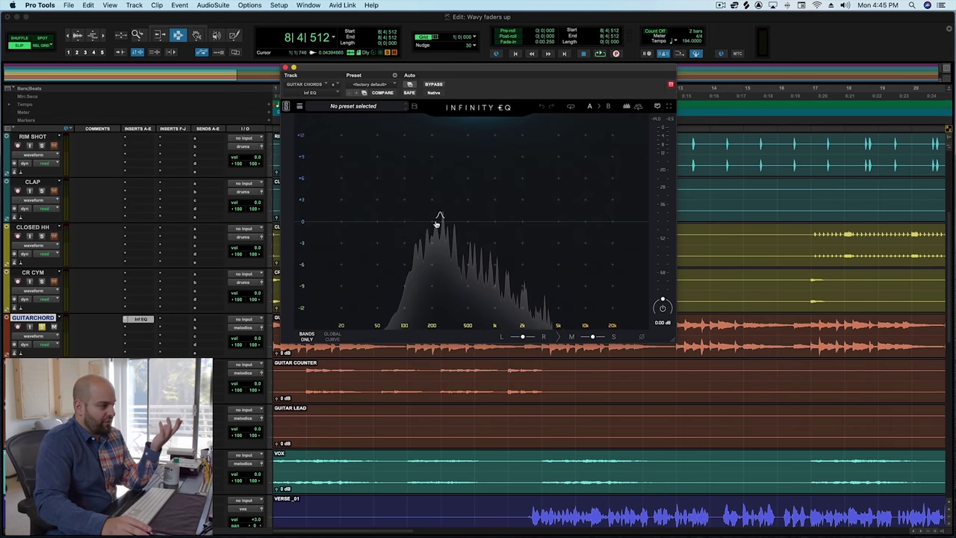
Add two Infinity EQ bands to the guitar chords: a 1.75 dB cut at 227 Hz and a 2.46 dB boost at 1.26 kHz.
{"action": "left_click_drag", "start_coordinate": [437, 221], "coordinate": [443, 203]}
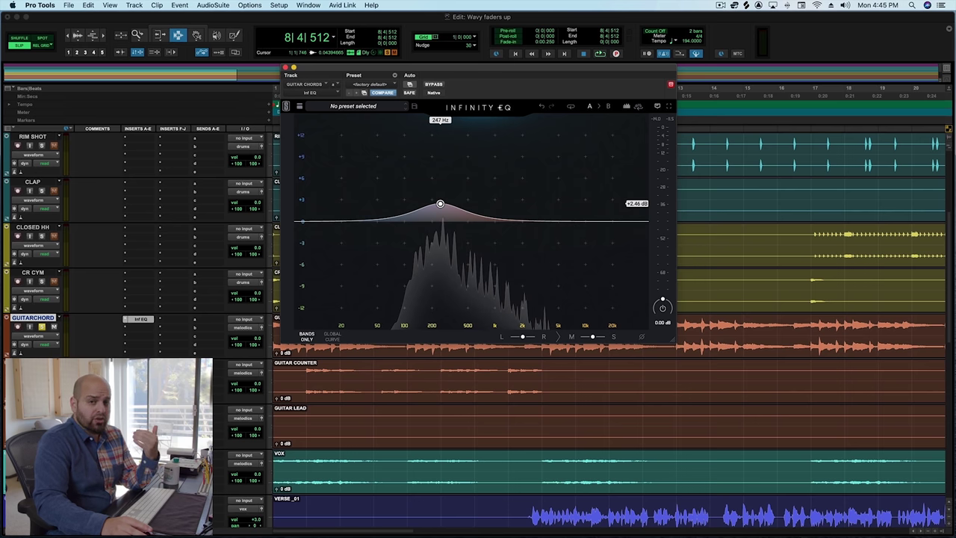
{"action": "left_click_drag", "start_coordinate": [440, 203], "coordinate": [437, 234]}
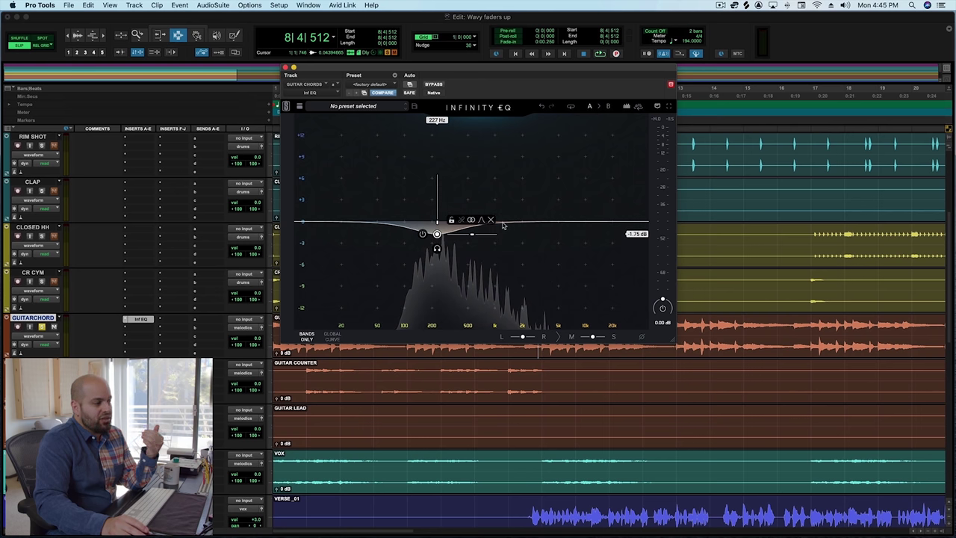
{"action": "left_click_drag", "start_coordinate": [513, 222], "coordinate": [504, 198]}
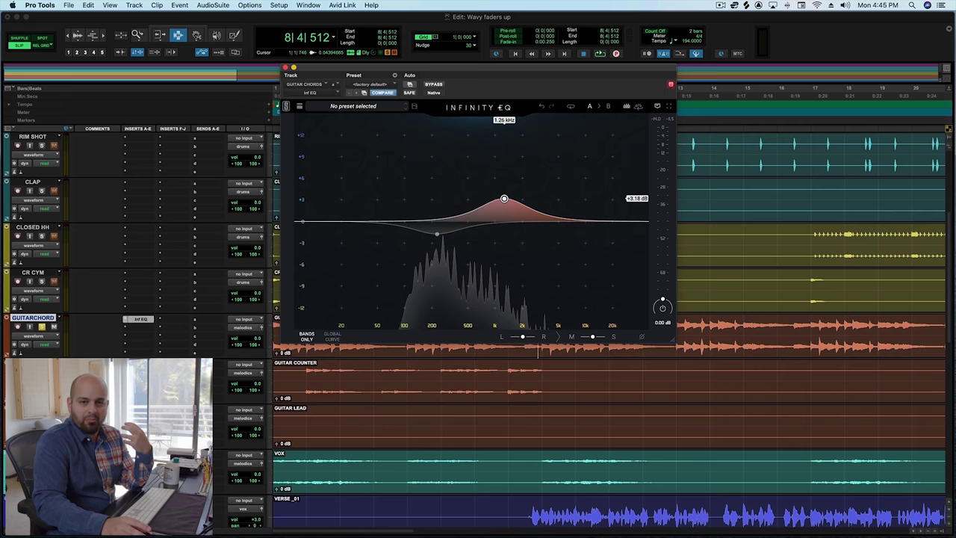
{"action": "mouse_move", "coordinate": [504, 200]}
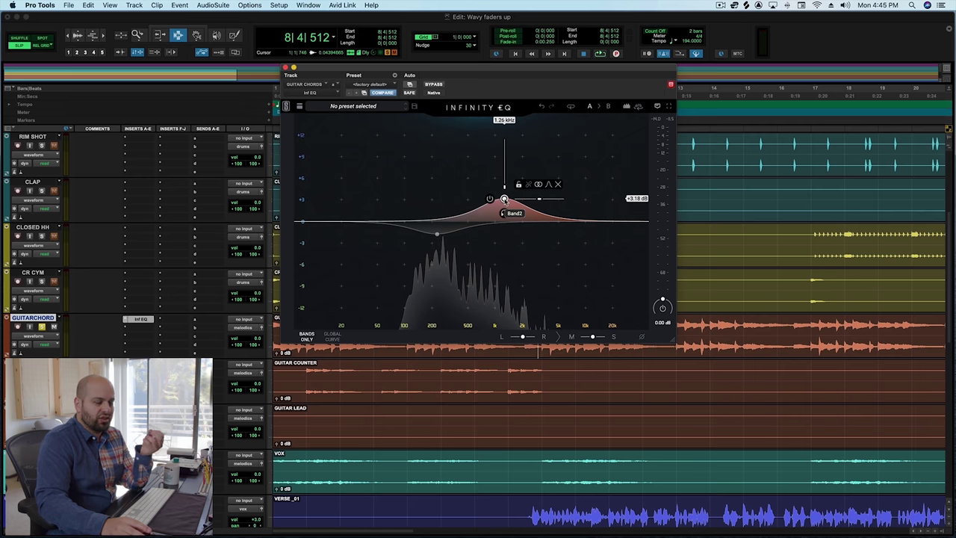
{"action": "left_click_drag", "start_coordinate": [505, 200], "coordinate": [504, 203]}
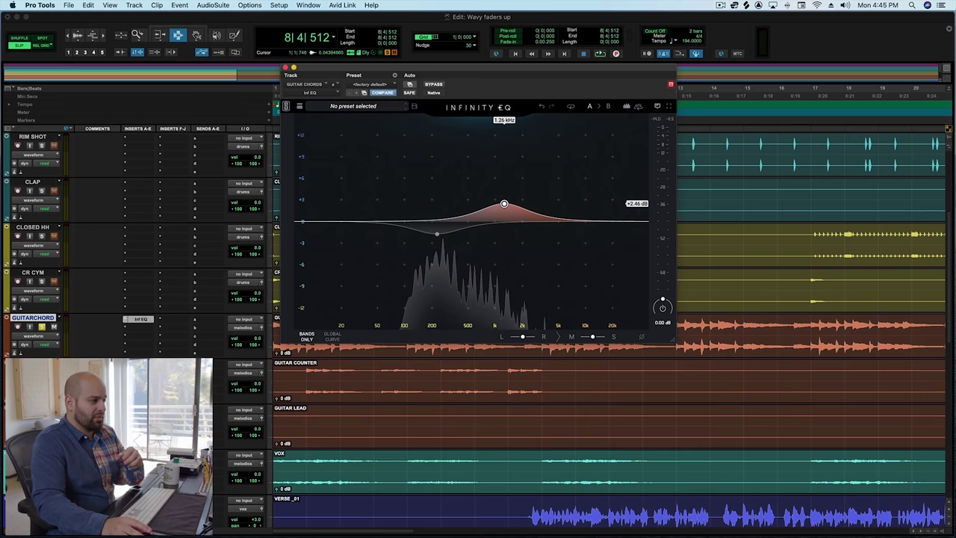
{"action": "mouse_move", "coordinate": [491, 215]}
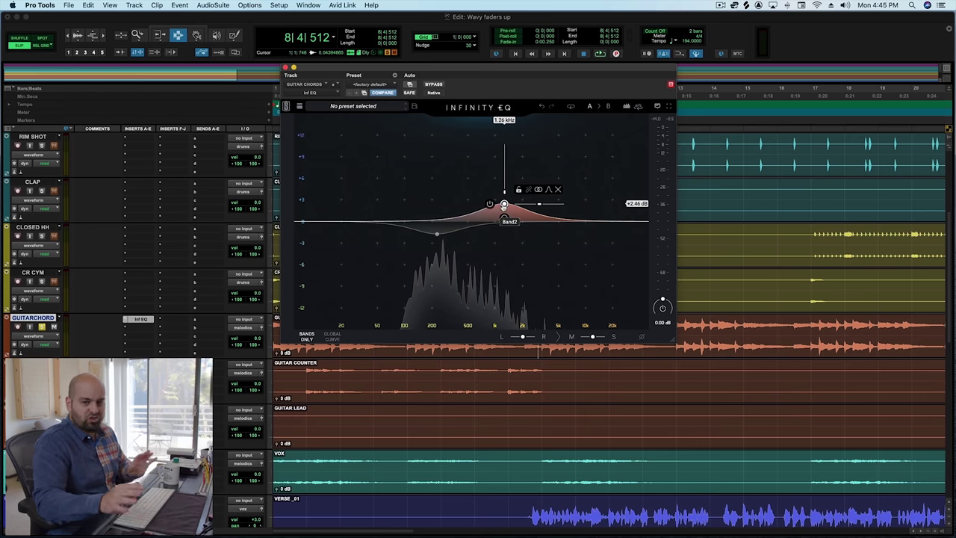
Compare the soloed guitar chords with the Infinity EQ bypassed and active by playing both from 8|4|512.
{"action": "left_click", "coordinate": [436, 85]}
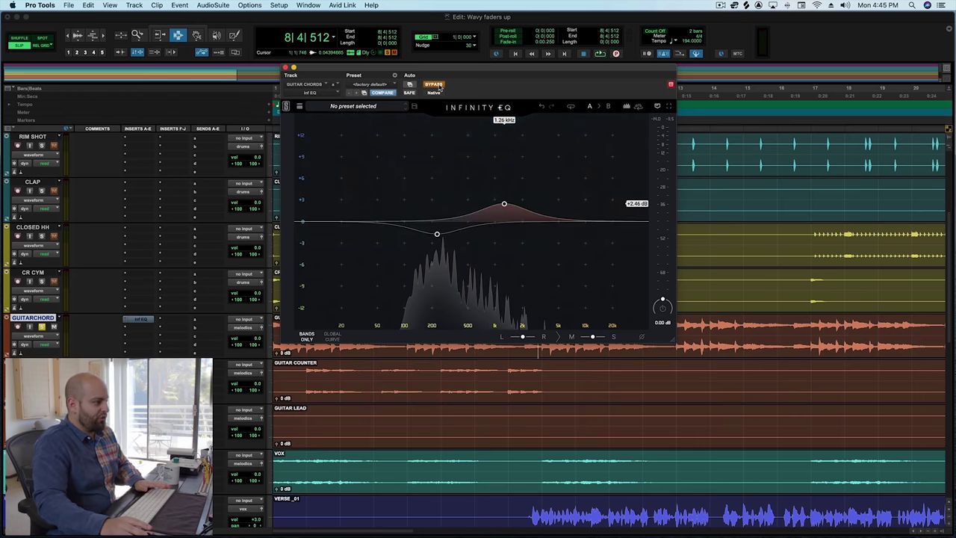
{"action": "key", "text": "space"}
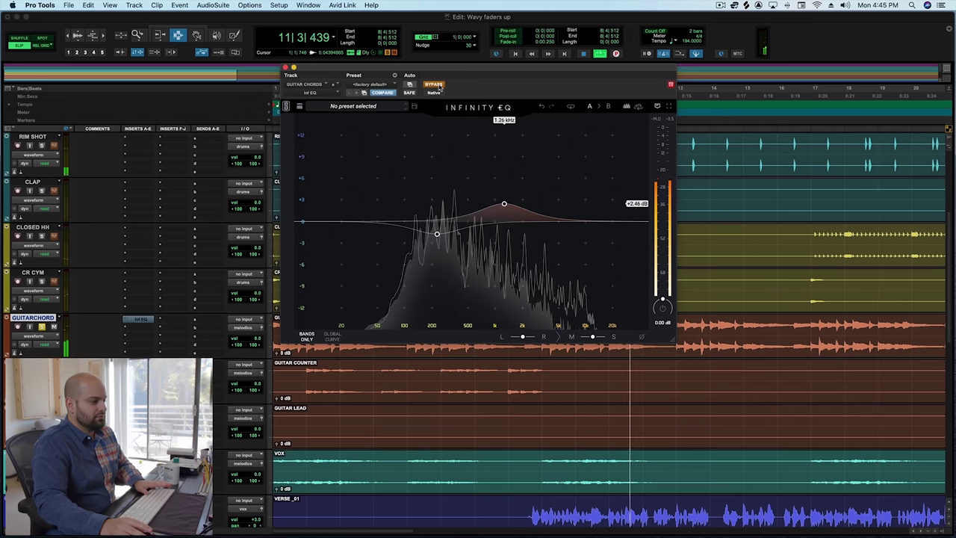
{"action": "key", "text": "space"}
{"action": "left_click", "coordinate": [436, 85]}
{"action": "key", "text": "space"}
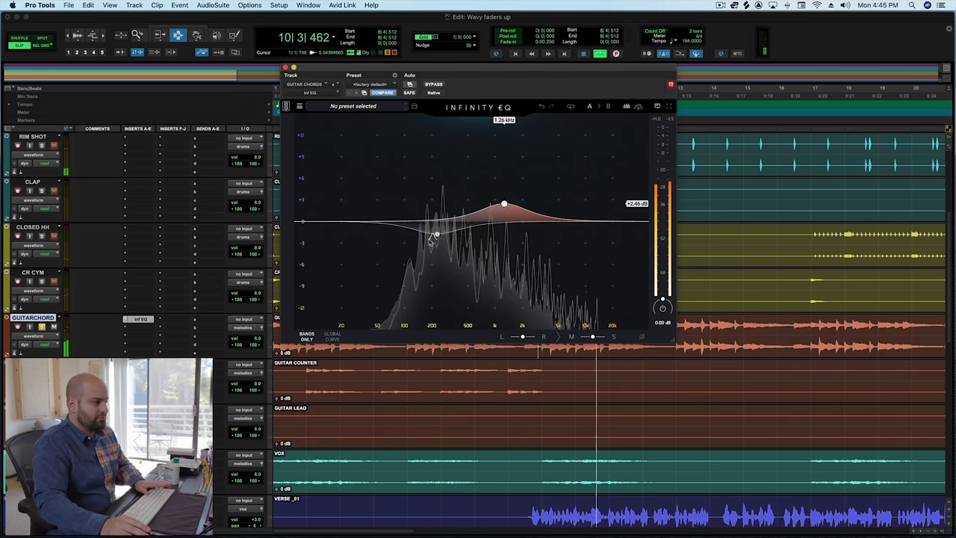
Adjust the guitar EQ during playback to a 3.57 dB cut at 212 Hz and a 3.18 dB boost at 1.37 kHz.
{"action": "left_click_drag", "start_coordinate": [437, 233], "coordinate": [435, 246]}
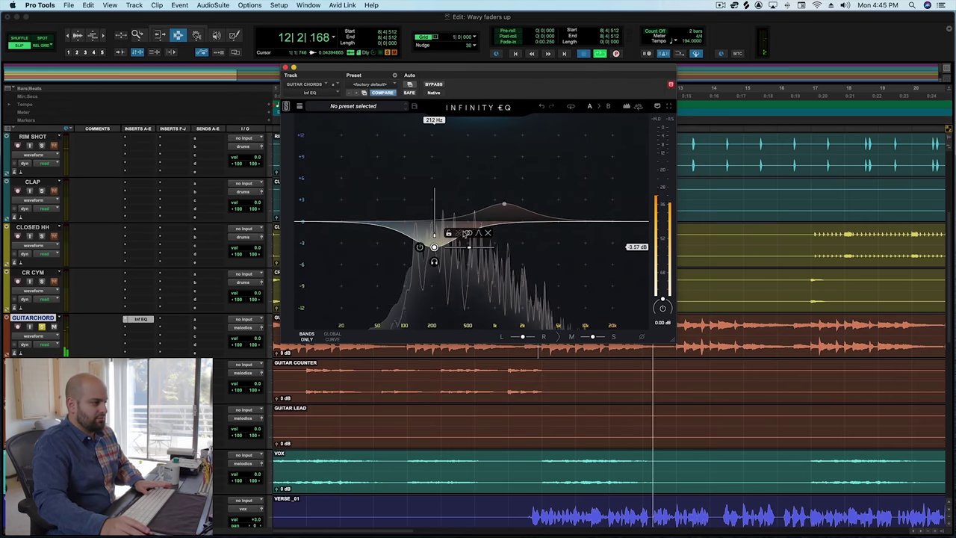
{"action": "key", "text": "space"}
{"action": "key", "text": "space"}
{"action": "left_click_drag", "start_coordinate": [504, 203], "coordinate": [508, 192]}
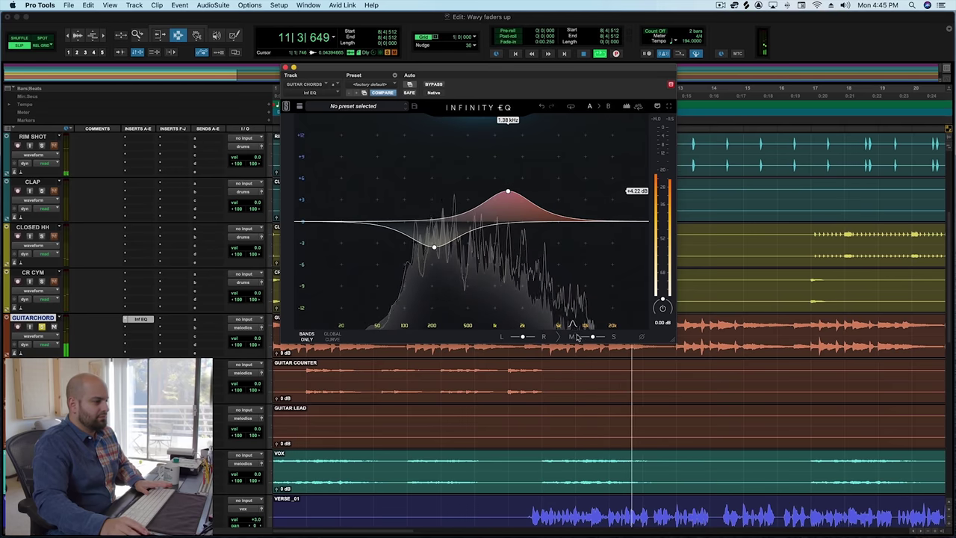
{"action": "key", "text": "space"}
{"action": "mouse_move", "coordinate": [510, 200]}
{"action": "left_click_drag", "start_coordinate": [510, 197], "coordinate": [510, 205]}
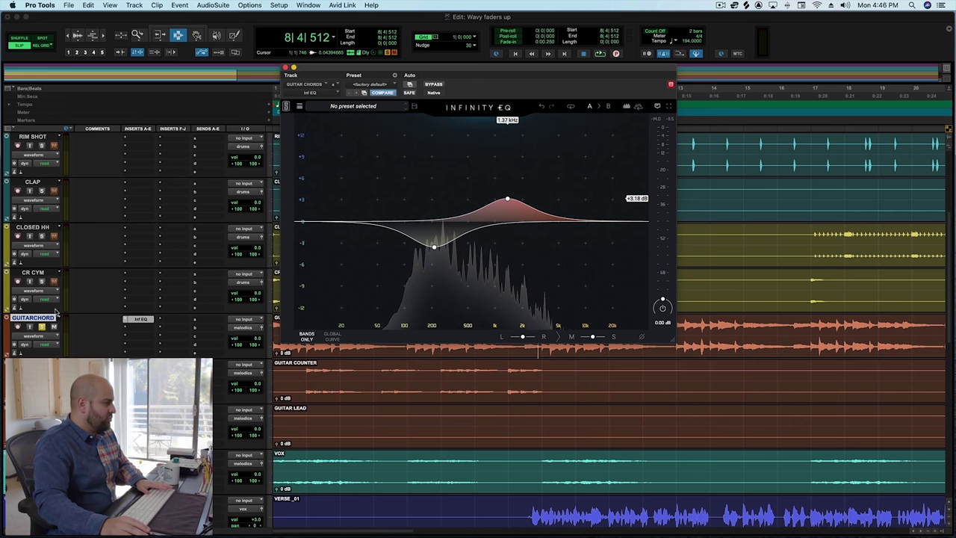
Play the guitar chords with the 808 and kick from 8|4|512, first with the Infinity EQ bypassed, then with it active.
{"action": "scroll", "coordinate": [71, 208], "scroll_direction": "up", "scroll_amount": 4}
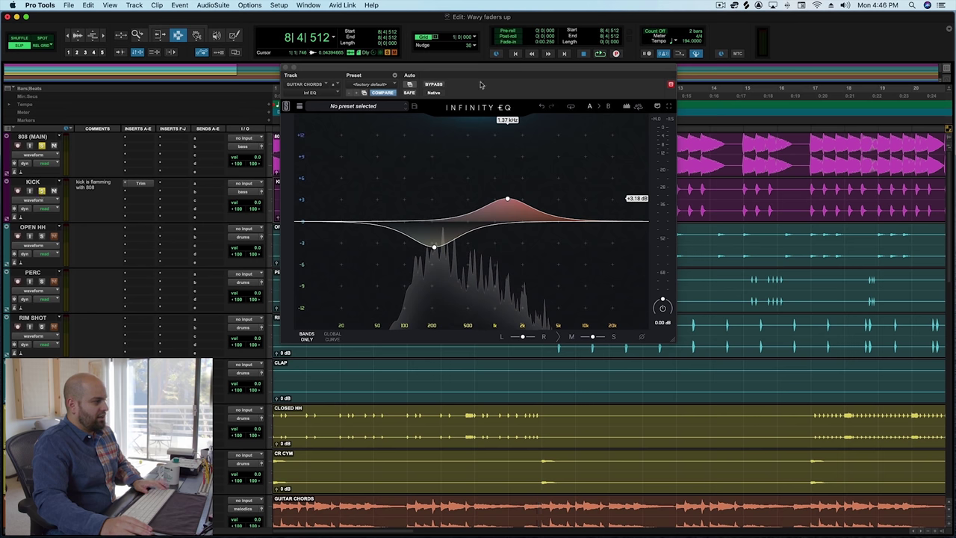
{"action": "left_click", "coordinate": [439, 84]}
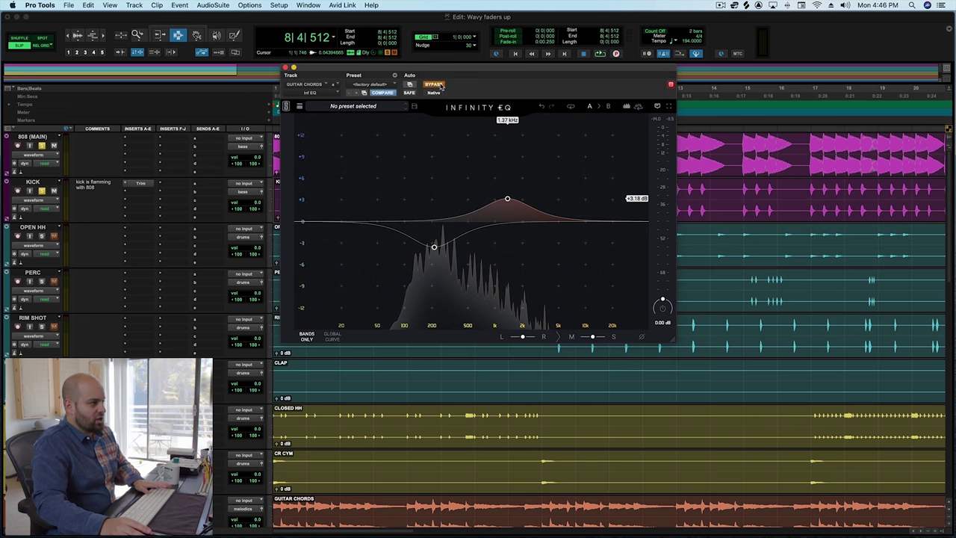
{"action": "key", "text": "space"}
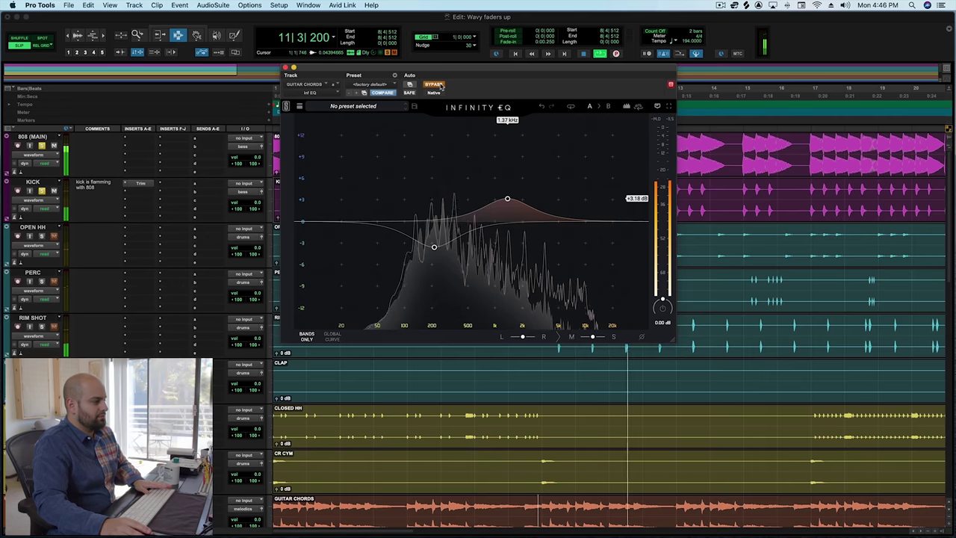
{"action": "key", "text": "space"}
{"action": "left_click", "coordinate": [440, 84]}
{"action": "key", "text": "space"}
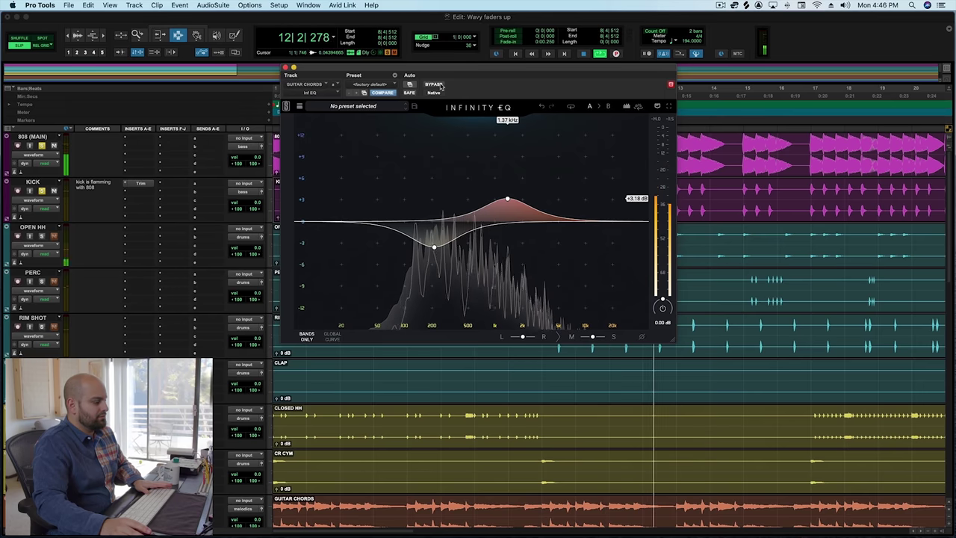
{"action": "key", "text": "space"}
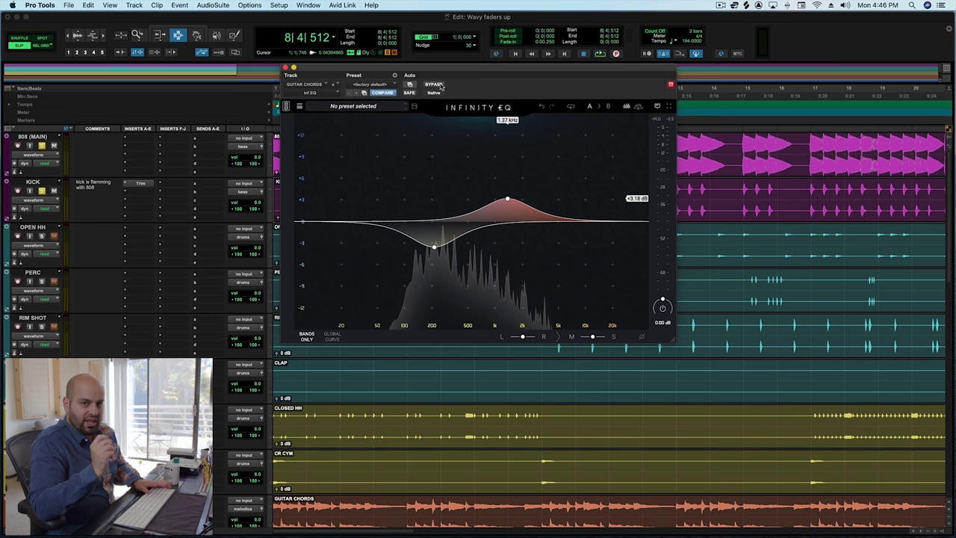
Compare the guitar EQ again by switching it from bypassed to active during one playback, and close the plug-in window.
{"action": "left_click", "coordinate": [440, 85]}
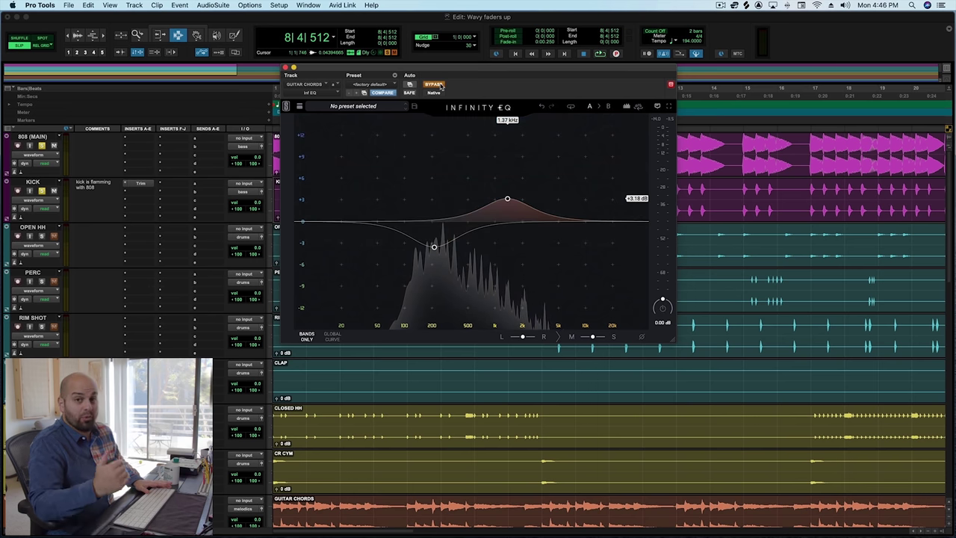
{"action": "key", "text": "space"}
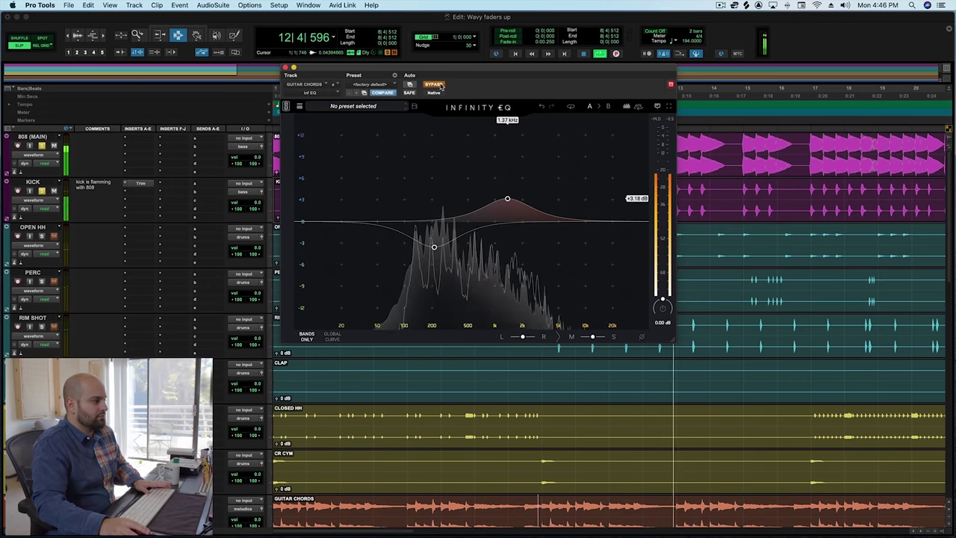
{"action": "left_click", "coordinate": [440, 87]}
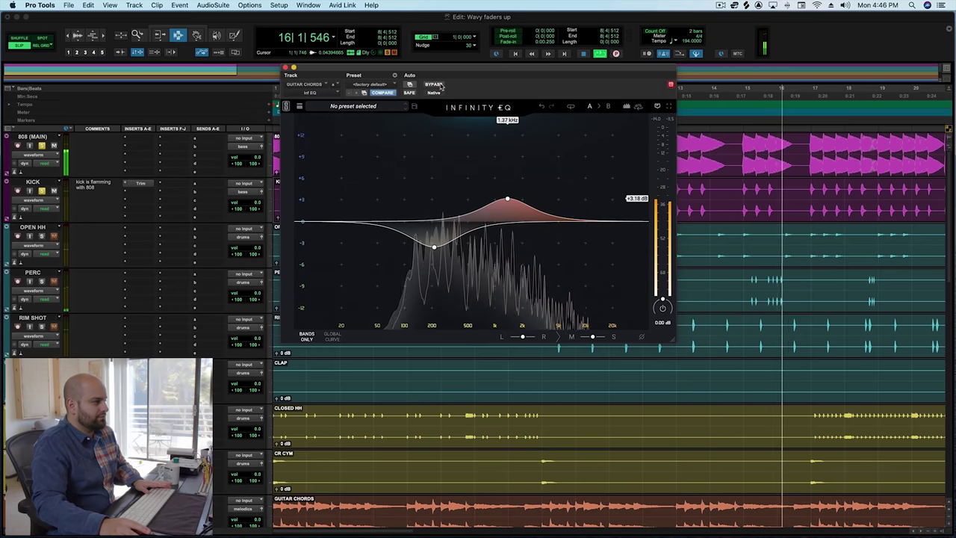
{"action": "key", "text": "space"}
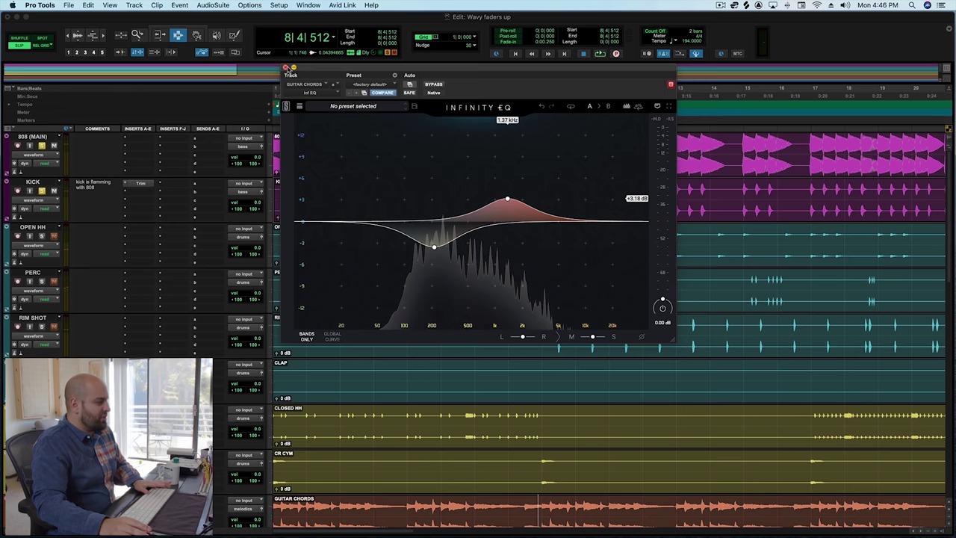
{"action": "left_click", "coordinate": [285, 68]}
Bypass the Infinity EQ on the guitar chords and add Eiosis AirEQ Premium in the insert slot below it.
{"action": "scroll", "coordinate": [213, 273], "scroll_direction": "down", "scroll_amount": 4}
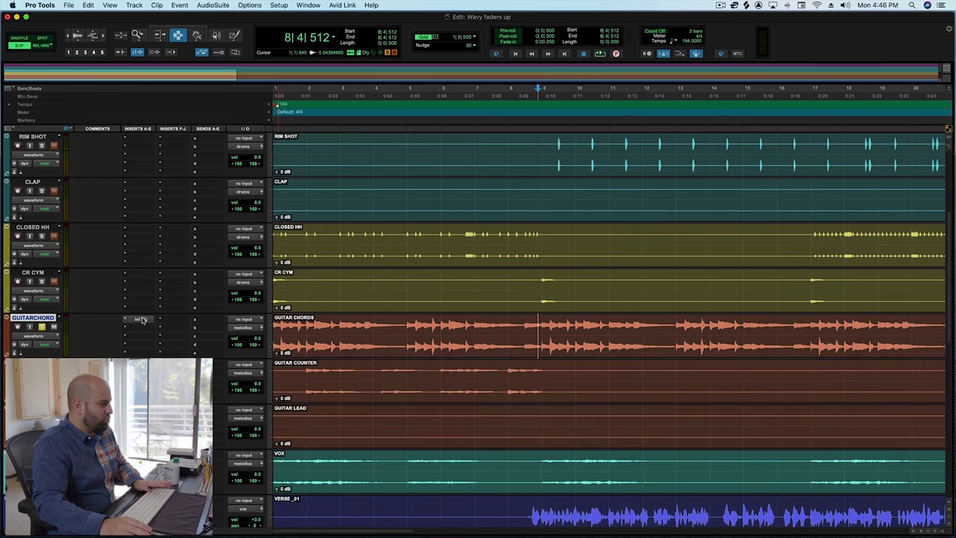
{"action": "left_click", "coordinate": [133, 329]}
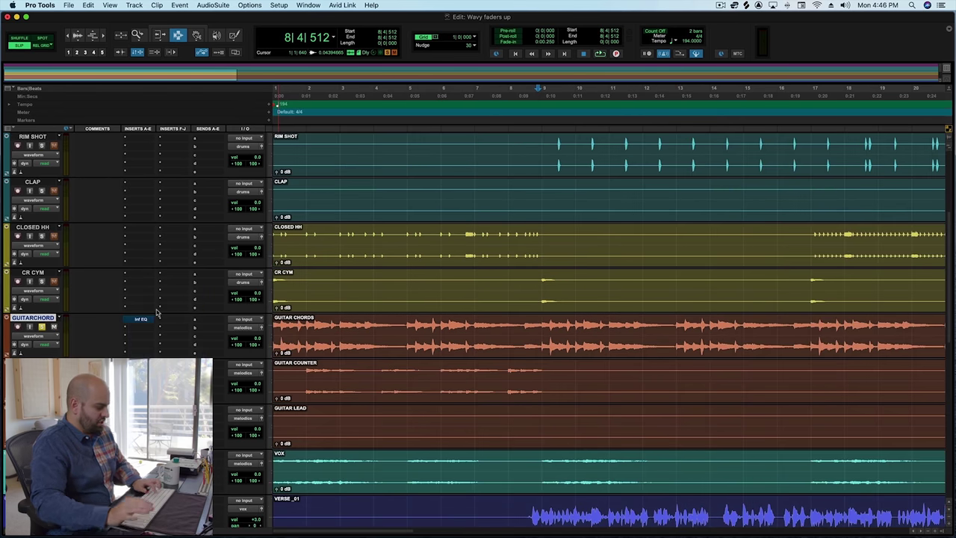
{"action": "type", "text": "eios"}
{"action": "key", "text": "Escape"}
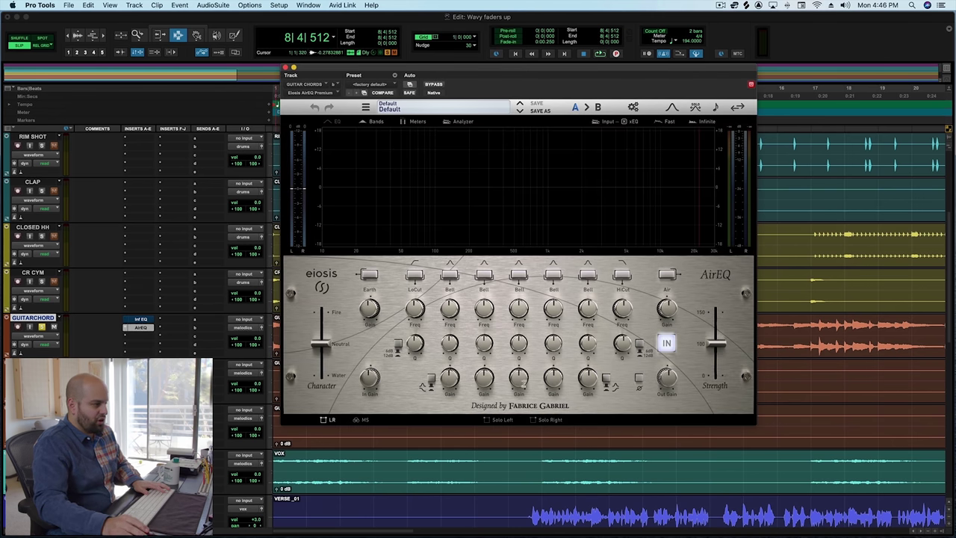
Shape the guitar chords in AirEQ with a 3.71 dB bell boost at Q 0.25, a 220 Hz cut at Q 1.00, and 36% Fire character.
{"action": "left_click_drag", "start_coordinate": [518, 377], "coordinate": [501, 388]}
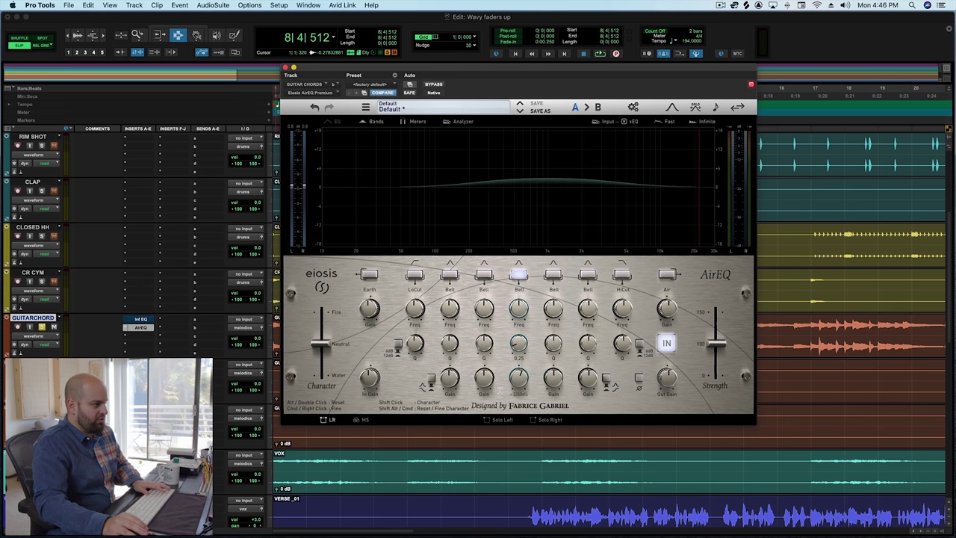
{"action": "key", "text": "space"}
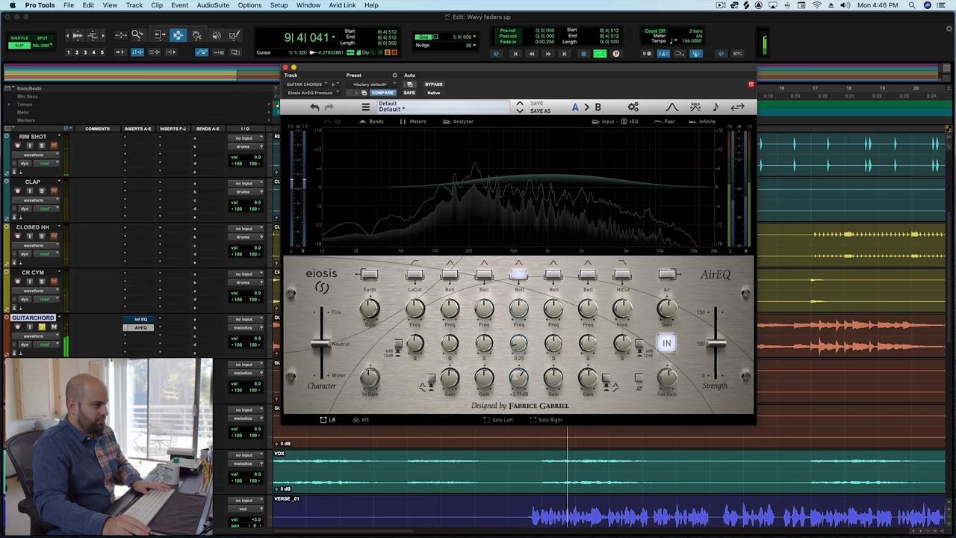
{"action": "mouse_move", "coordinate": [519, 309]}
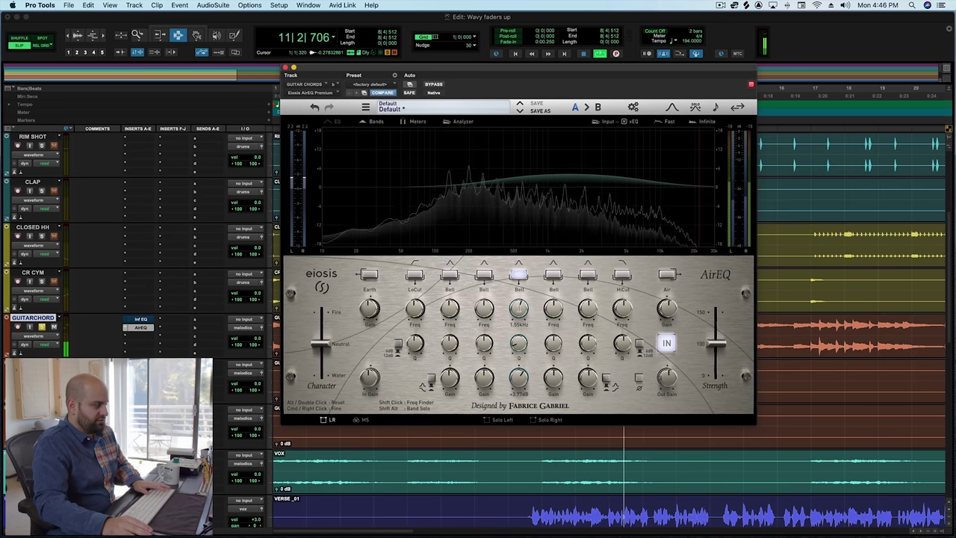
{"action": "key", "text": "space"}
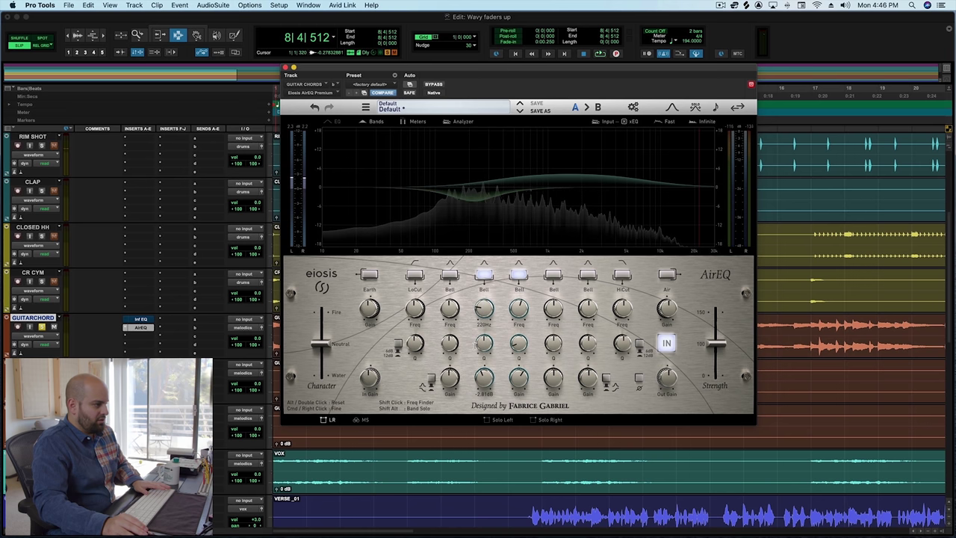
{"action": "key", "text": "space"}
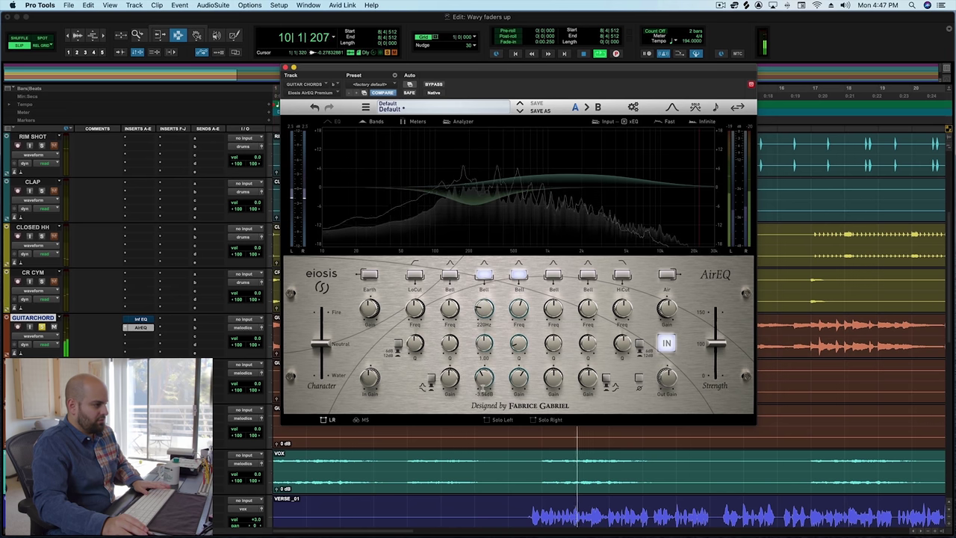
{"action": "left_click_drag", "start_coordinate": [320, 344], "coordinate": [320, 330]}
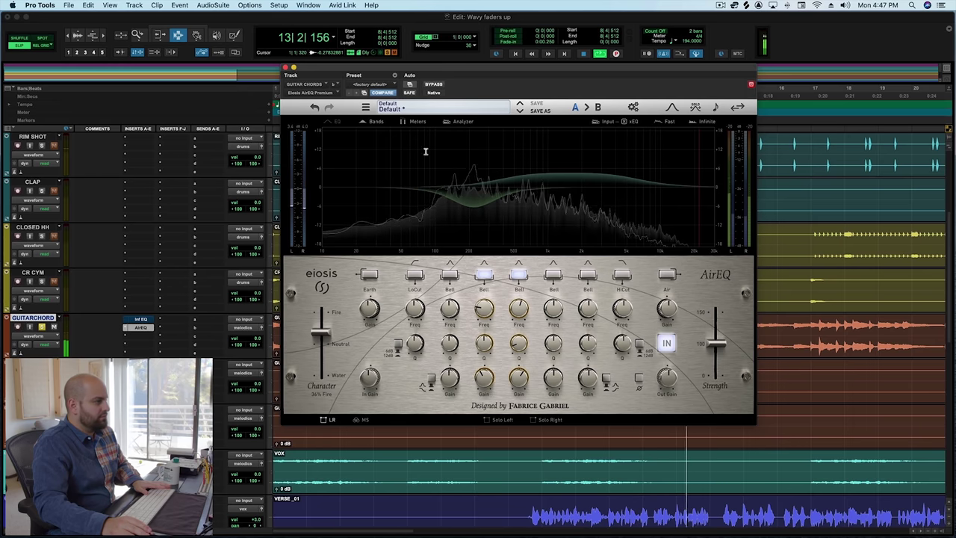
Compare the guitar chords with AirEQ bypassed and active during playback, ending with it active, and stop playback.
{"action": "left_click", "coordinate": [432, 84]}
{"action": "left_click", "coordinate": [432, 84]}
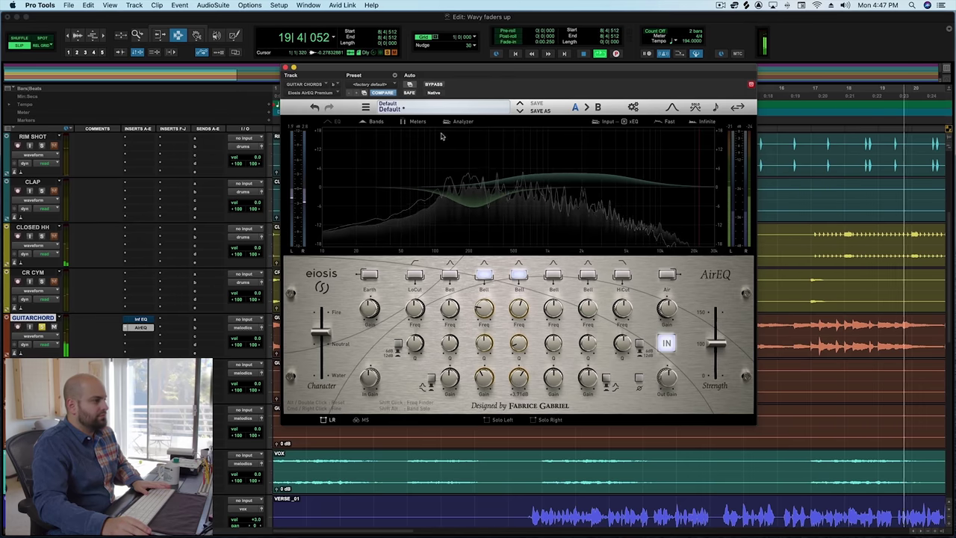
{"action": "left_click", "coordinate": [433, 85]}
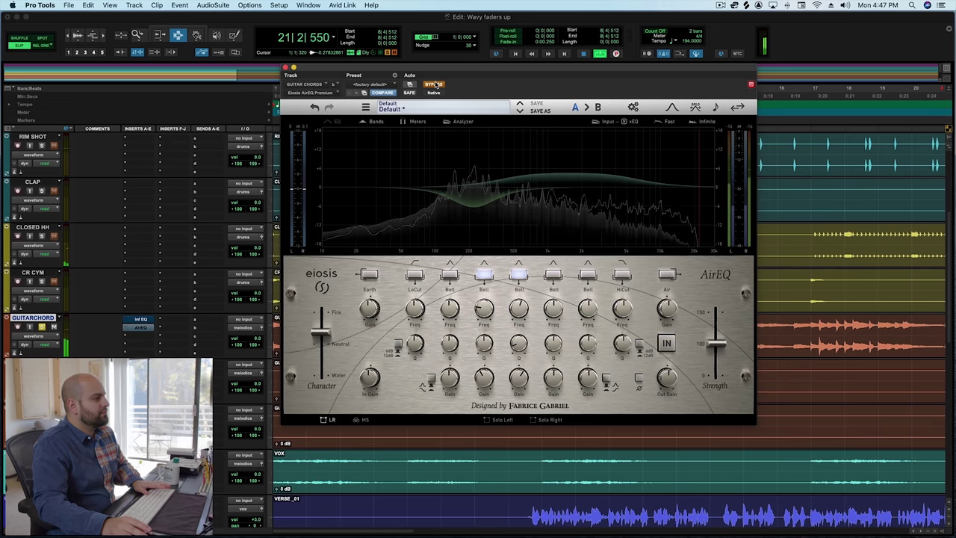
{"action": "left_click", "coordinate": [435, 84]}
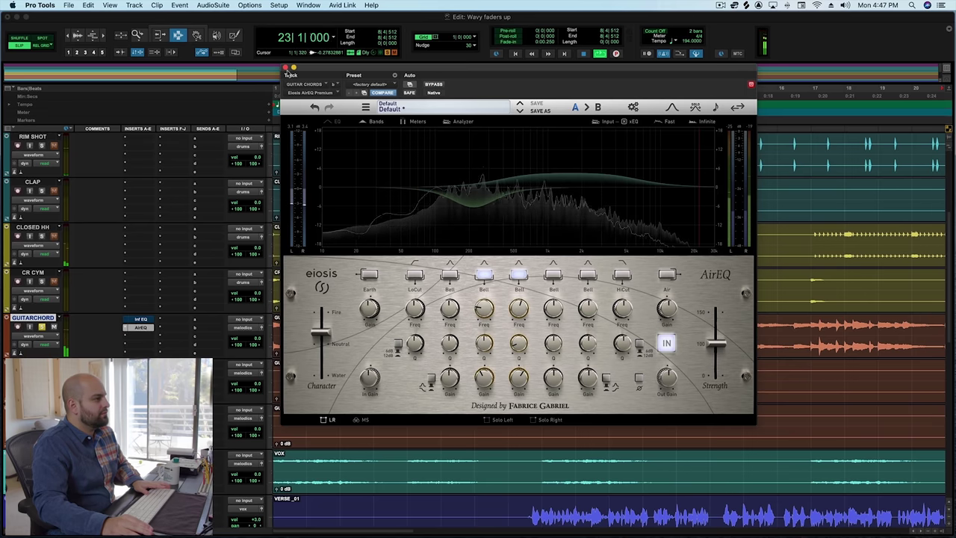
{"action": "key", "text": "space"}
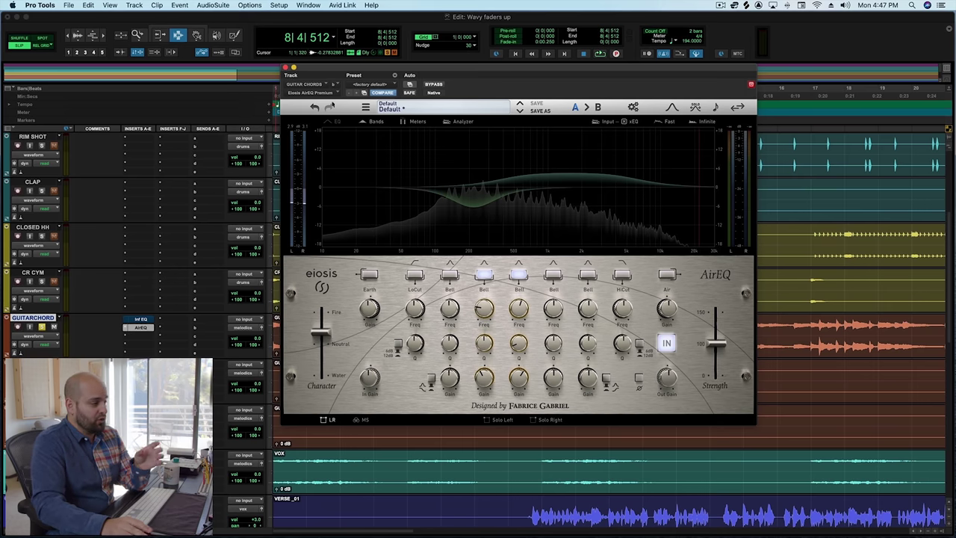
Play the guitar chords again from 8|4|512 with AirEQ active, close its window, and stop playback.
{"action": "key", "text": "space"}
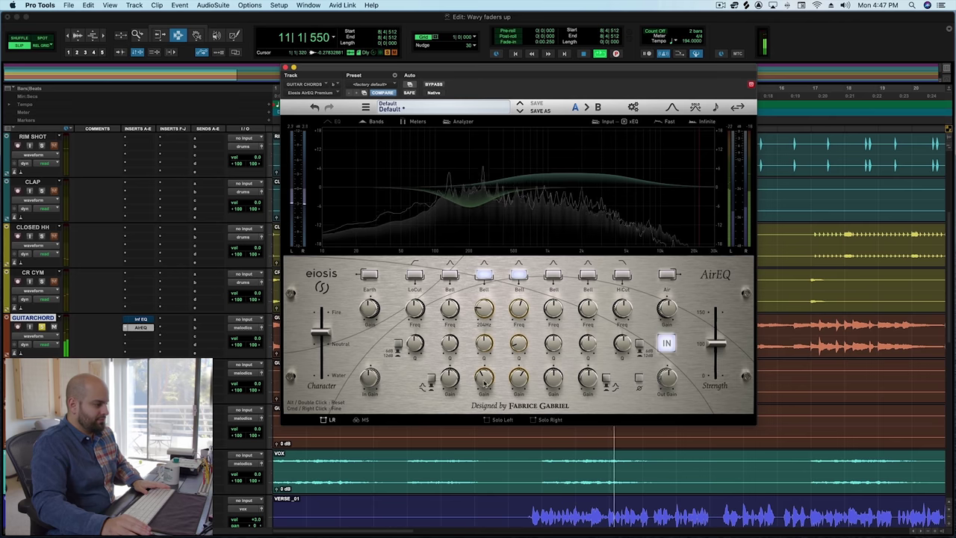
{"action": "left_click", "coordinate": [285, 68]}
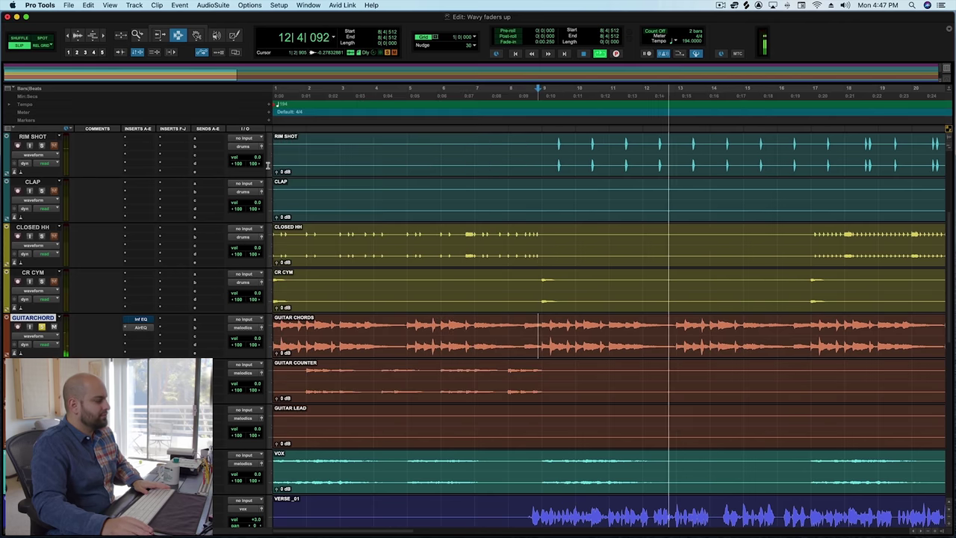
{"action": "scroll", "coordinate": [303, 362], "scroll_direction": "up", "scroll_amount": 5}
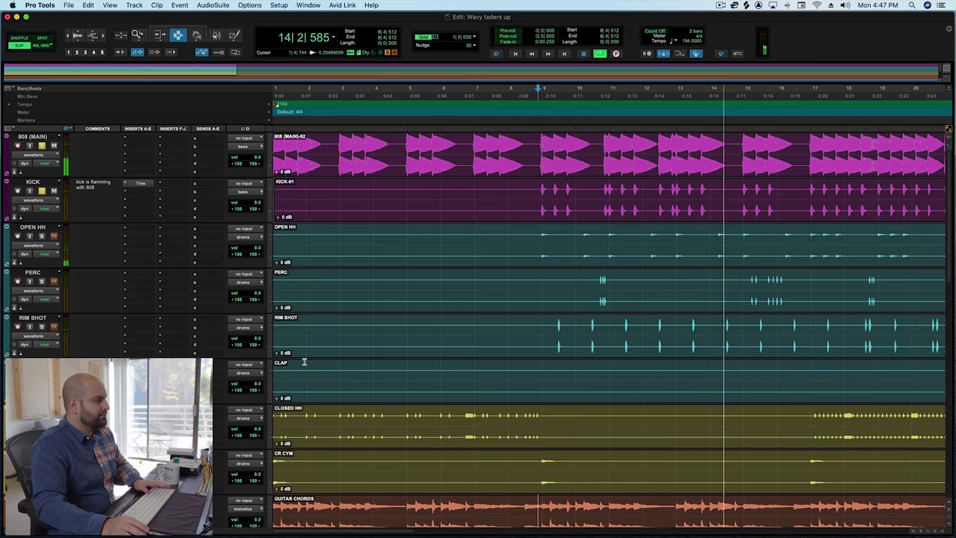
{"action": "key", "text": "space"}
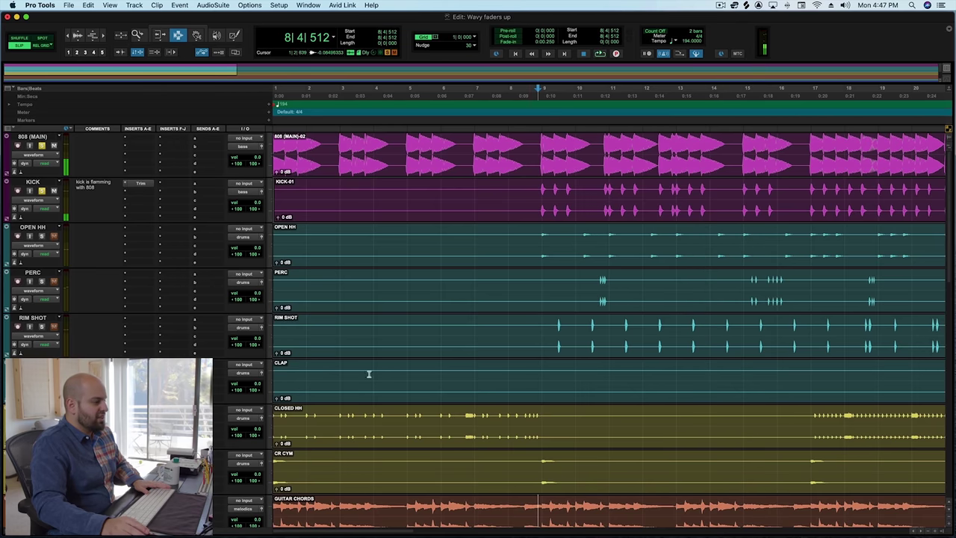
Clear the solos on all tracks, including the 808, kick and guitar chords.
{"action": "scroll", "coordinate": [367, 375], "scroll_direction": "down", "scroll_amount": 3}
{"action": "scroll", "coordinate": [536, 416], "scroll_direction": "down", "scroll_amount": 3}
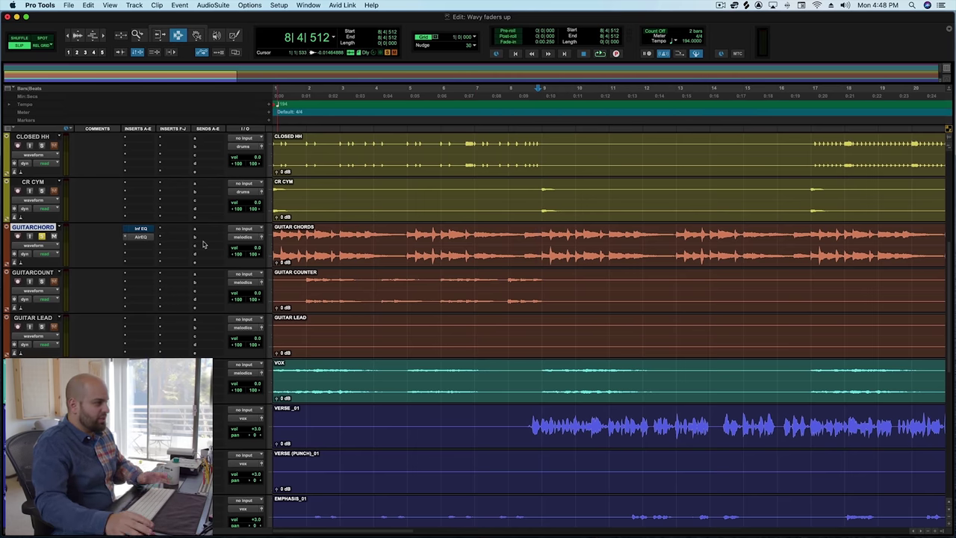
{"action": "scroll", "coordinate": [159, 158], "scroll_direction": "up", "scroll_amount": 5}
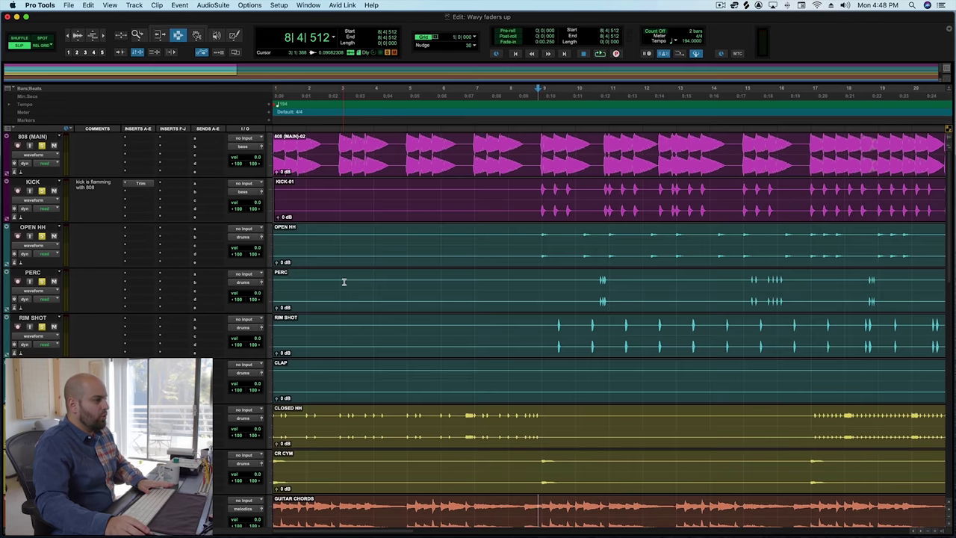
{"action": "left_click", "coordinate": [41, 190]}
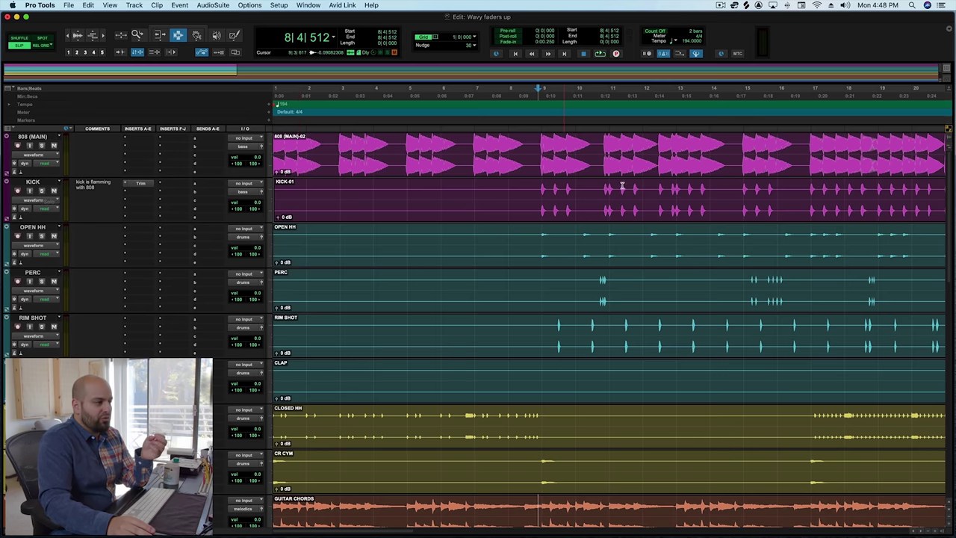
Play from 8|4|459 with only the kick soloed, and again with only the 808 soloed.
{"action": "left_click", "coordinate": [537, 190]}
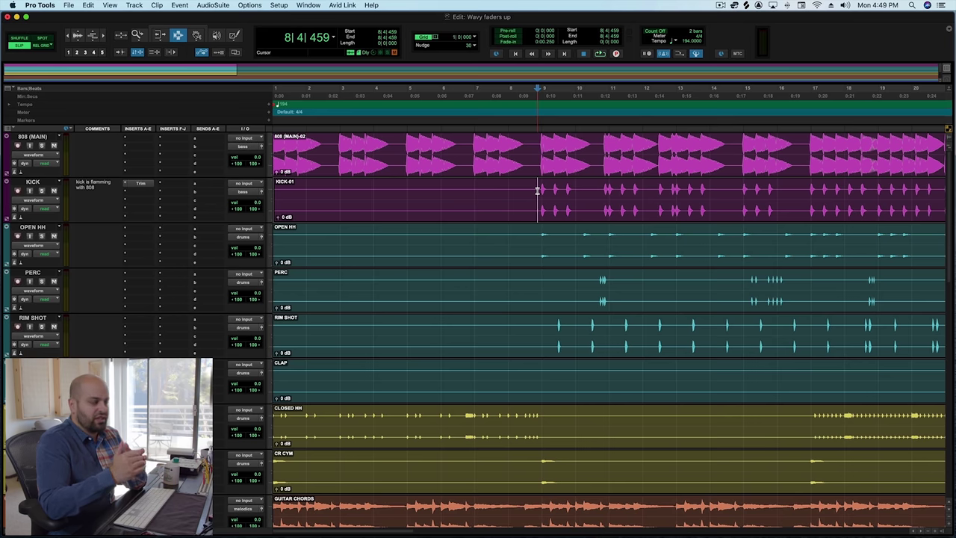
{"action": "left_click", "coordinate": [537, 191]}
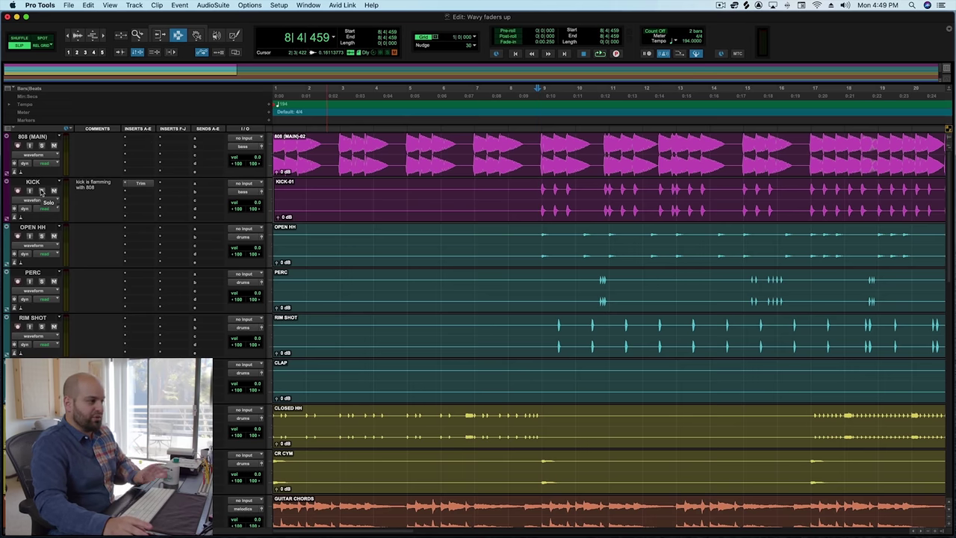
{"action": "left_click", "coordinate": [42, 191]}
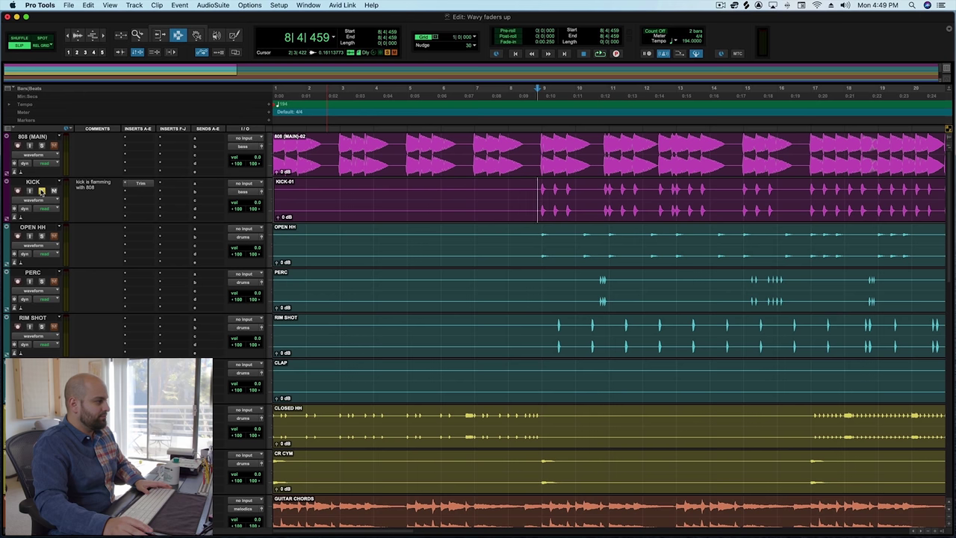
{"action": "key", "text": "space"}
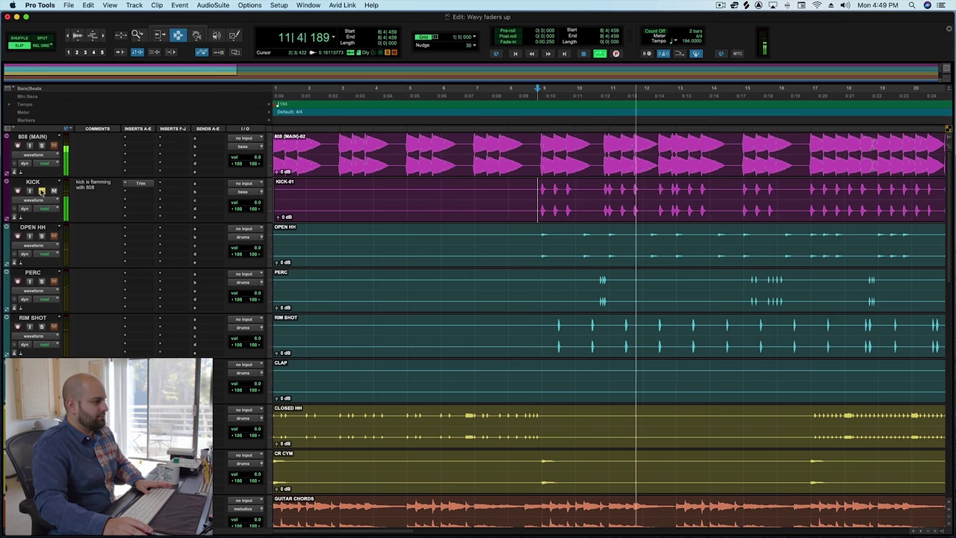
{"action": "key", "text": "space"}
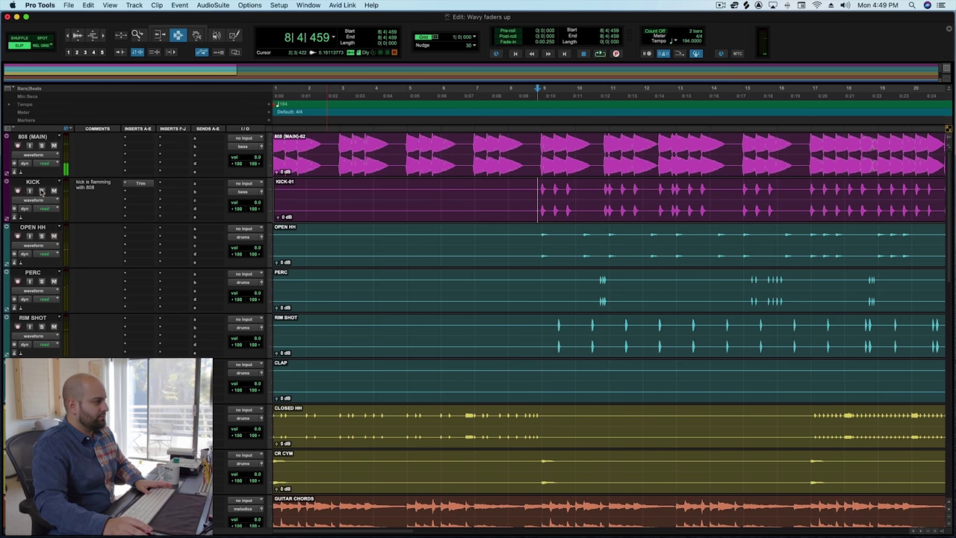
{"action": "left_click", "coordinate": [42, 146]}
{"action": "key", "text": "space"}
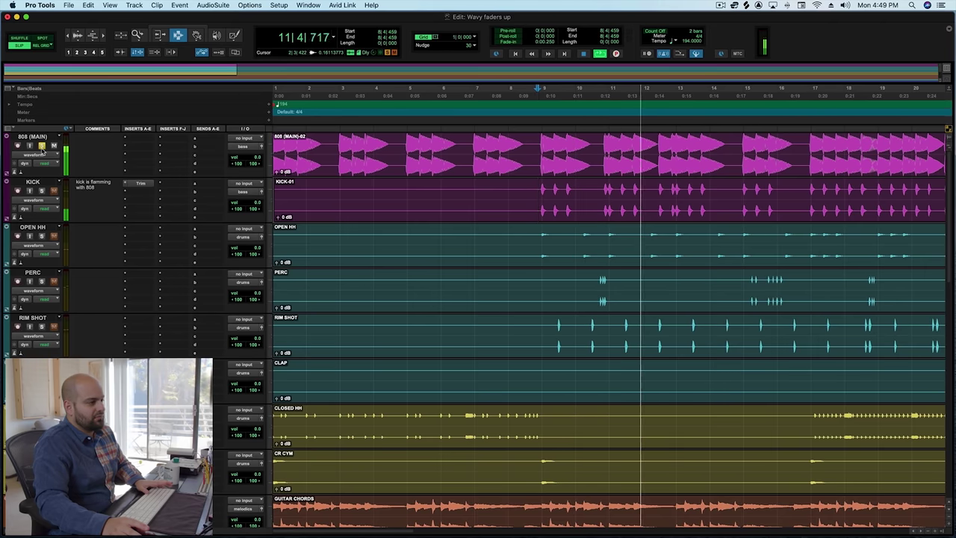
{"action": "key", "text": "space"}
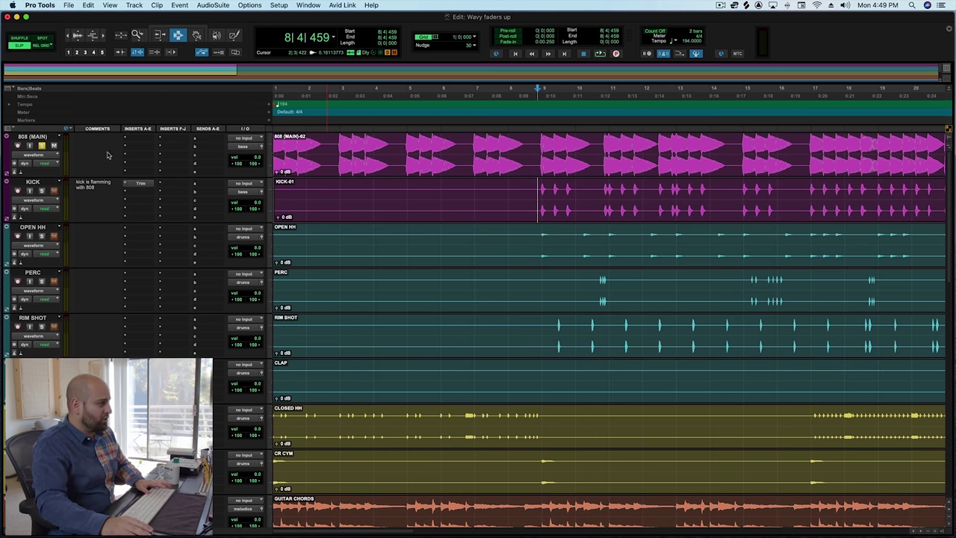
Add Infinity EQ to the first insert slot of the 808 (MAIN) track.
{"action": "left_click", "coordinate": [133, 139]}
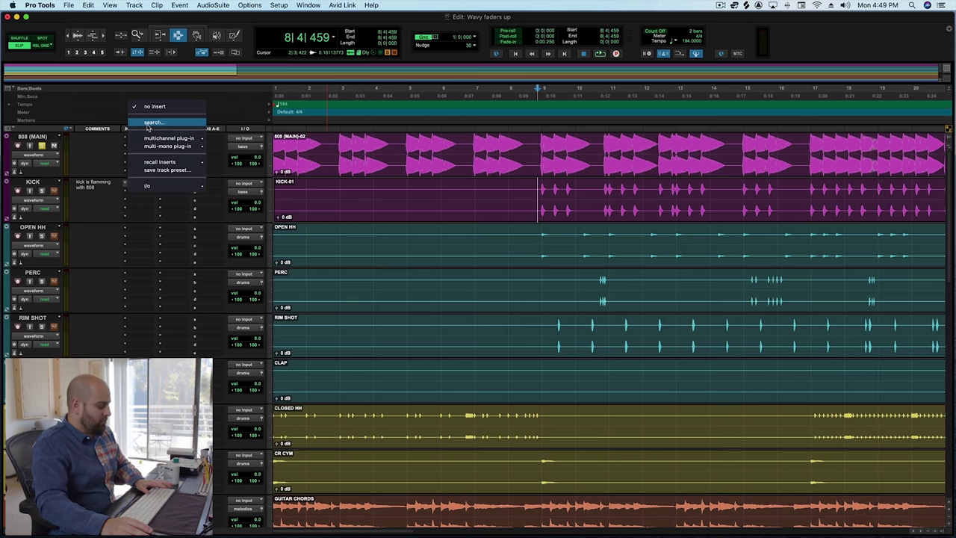
{"action": "left_click", "coordinate": [154, 122]}
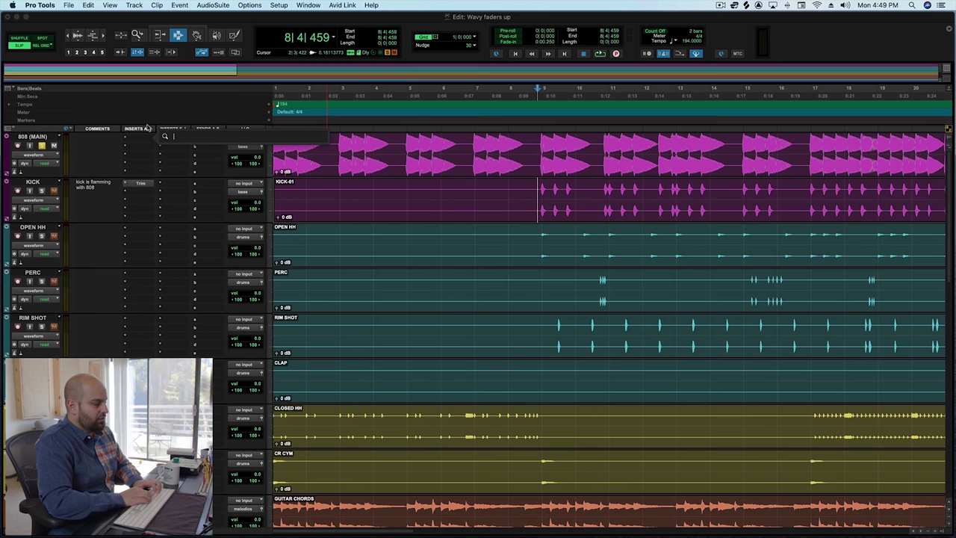
{"action": "type", "text": "inf"}
{"action": "key", "text": "Return"}
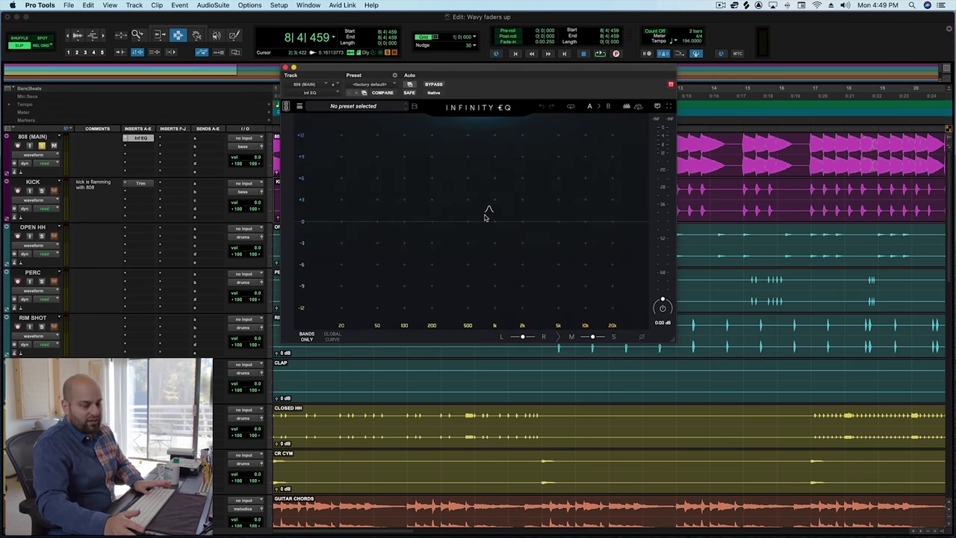
Add a resonant low-cut band at 34.4 Hz with +4.09 dB to the 808 during playback, and close the plug-in window.
{"action": "key", "text": "space"}
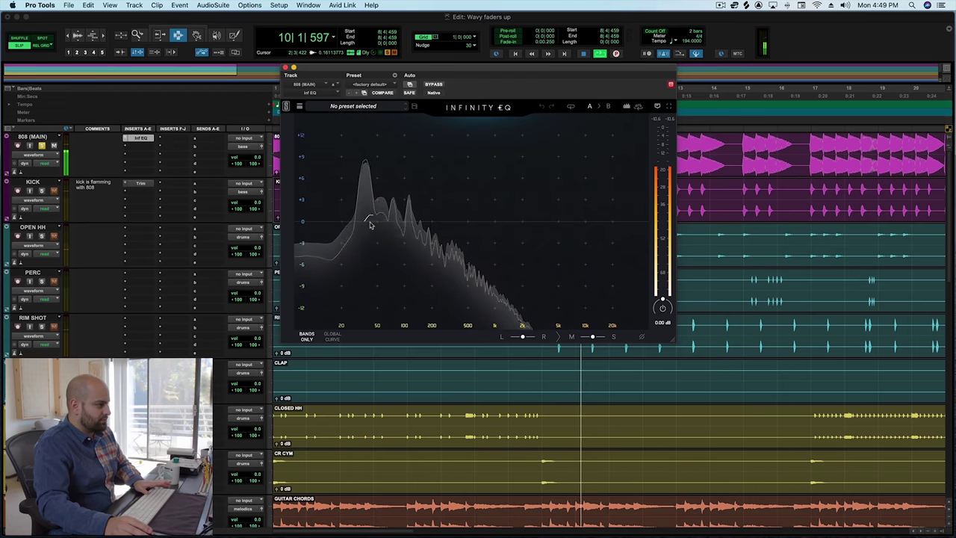
{"action": "left_click_drag", "start_coordinate": [369, 224], "coordinate": [362, 192]}
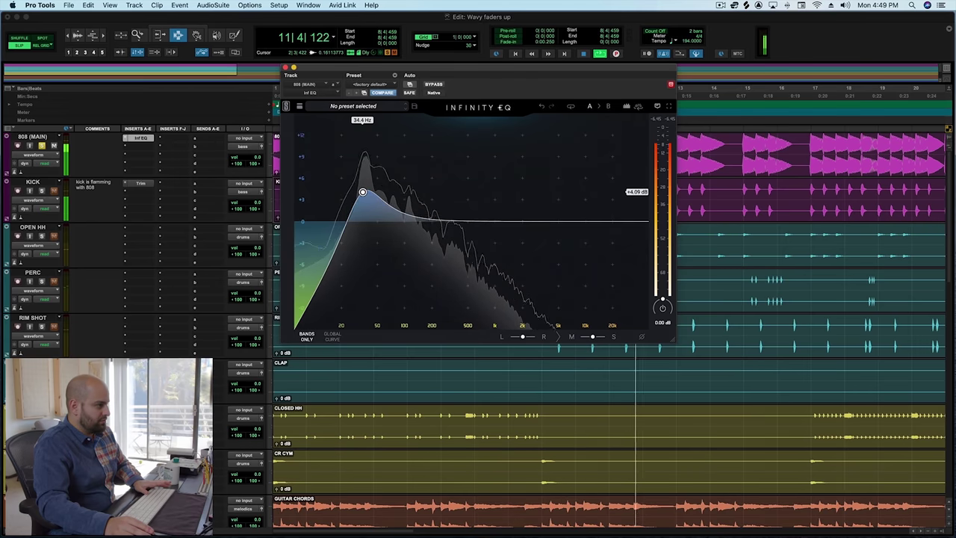
{"action": "key", "text": "space"}
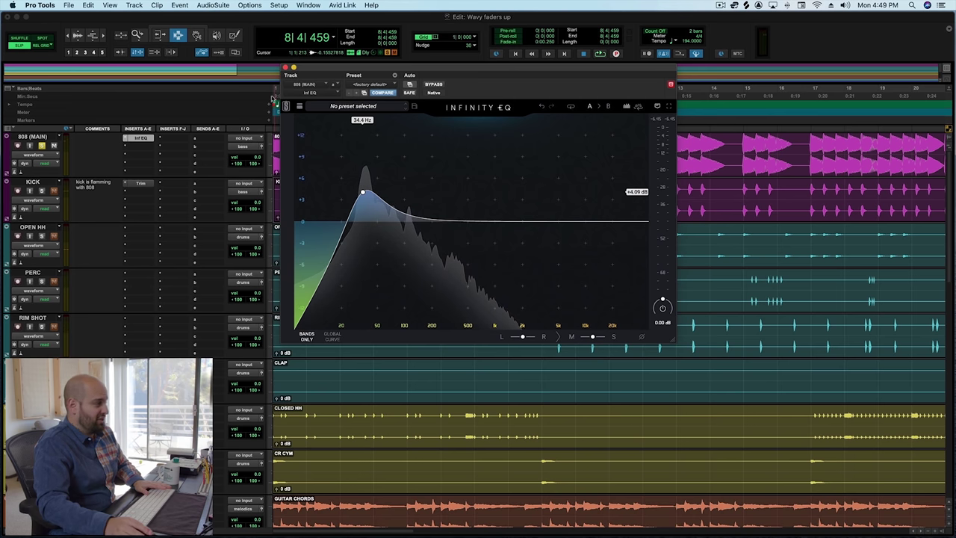
{"action": "left_click", "coordinate": [285, 67]}
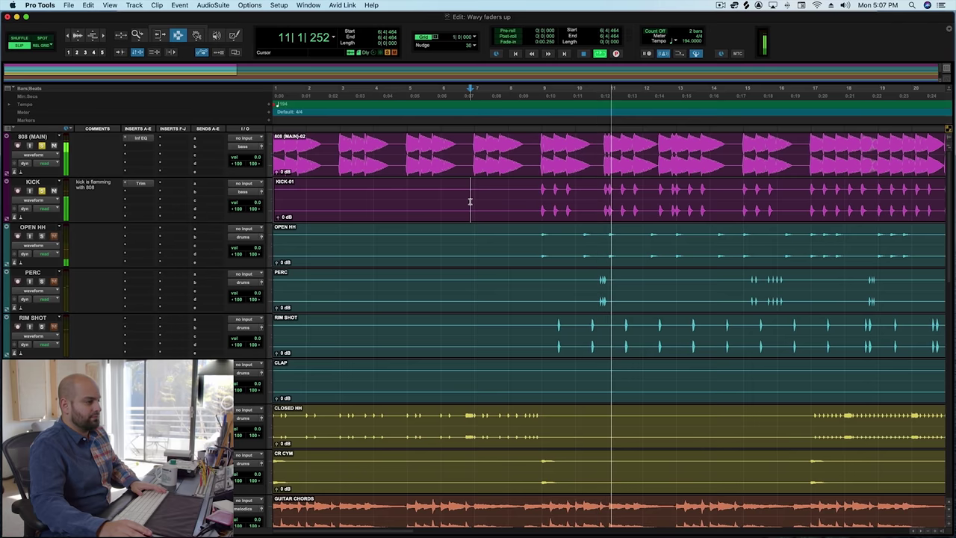
Stop playback and add Eiosis AirEQ Premium to the kick track's insert slot below Trim.
{"action": "key", "text": "space"}
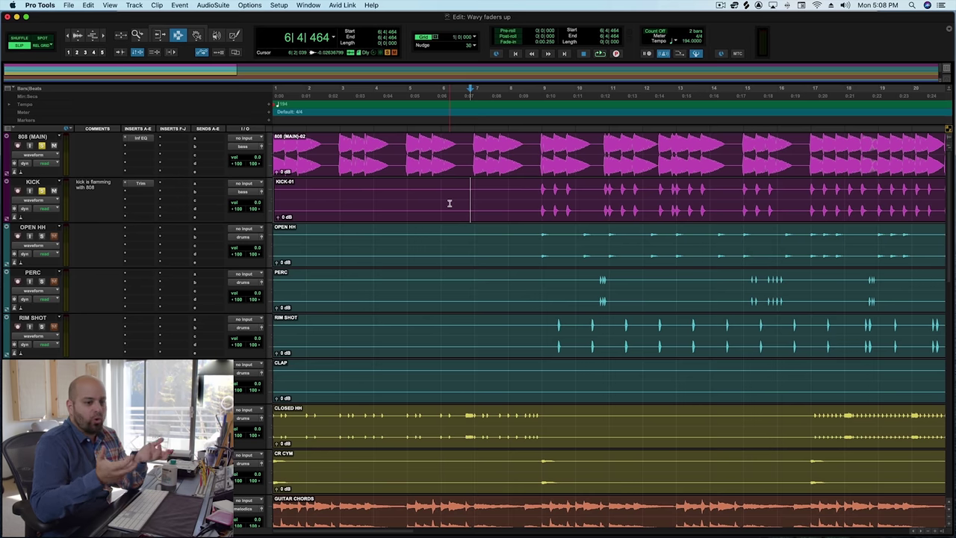
{"action": "left_click", "coordinate": [142, 192]}
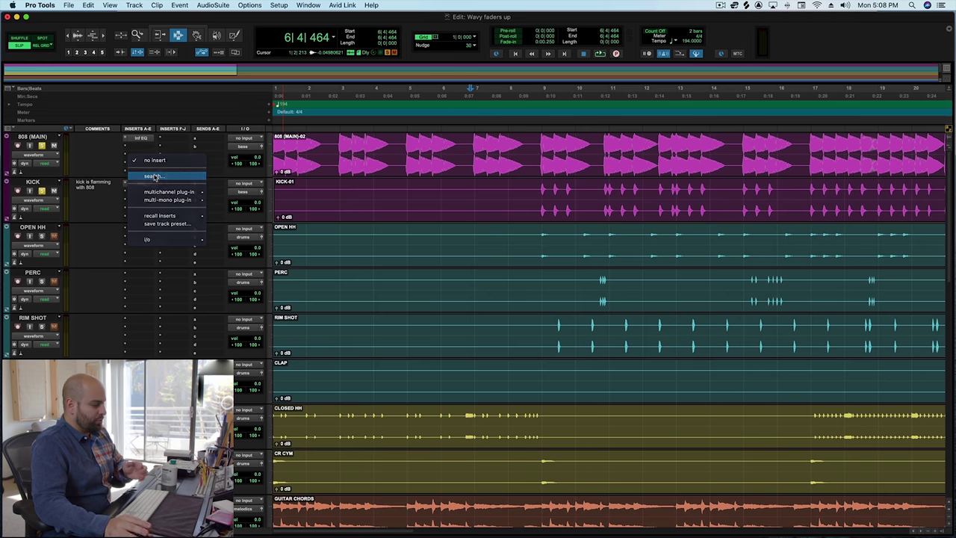
{"action": "key", "text": "Escape"}
{"action": "left_click", "coordinate": [142, 192]}
{"action": "left_click", "coordinate": [224, 203]}
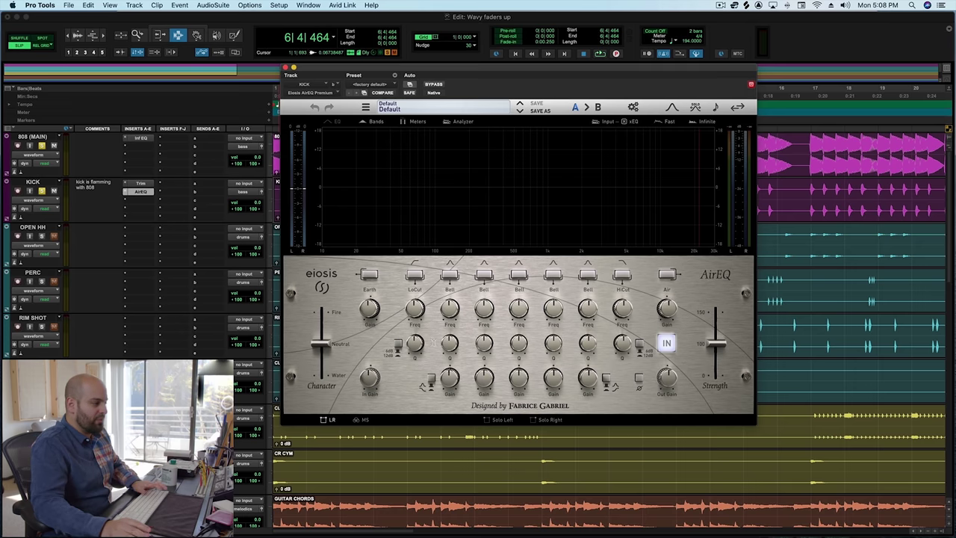
In the kick's AirEQ, cut the lows with a low shelf at 100 Hz and add a broad, gentle midrange bell boost.
{"action": "left_click_drag", "start_coordinate": [453, 382], "coordinate": [448, 395]}
{"action": "left_click_drag", "start_coordinate": [449, 308], "coordinate": [435, 356]}
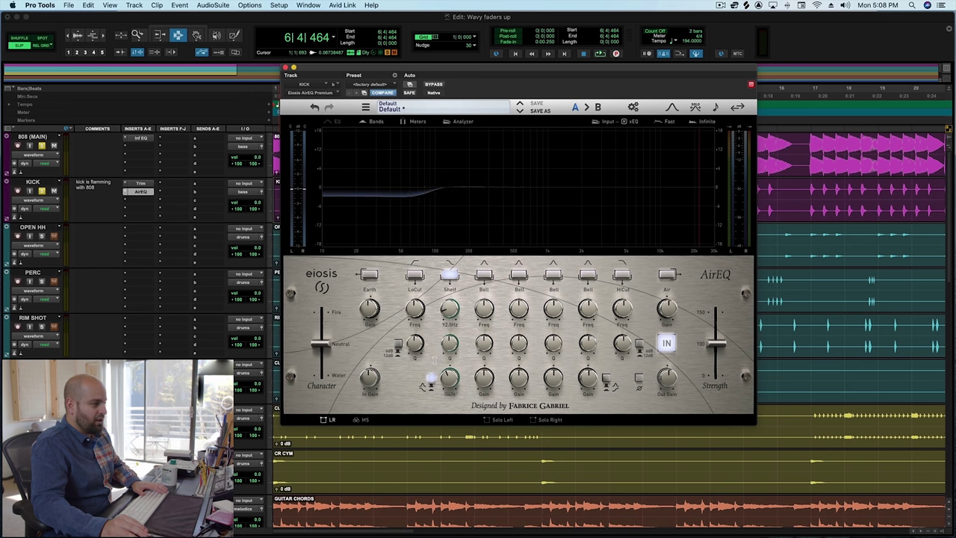
{"action": "left_click_drag", "start_coordinate": [434, 360], "coordinate": [434, 363]}
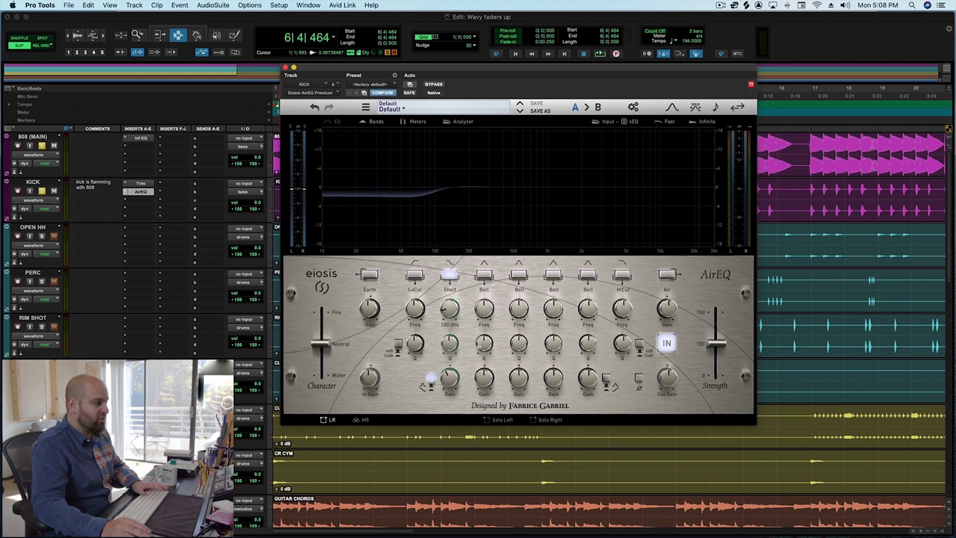
{"action": "left_click_drag", "start_coordinate": [518, 377], "coordinate": [519, 354]}
{"action": "left_click_drag", "start_coordinate": [518, 308], "coordinate": [518, 312]}
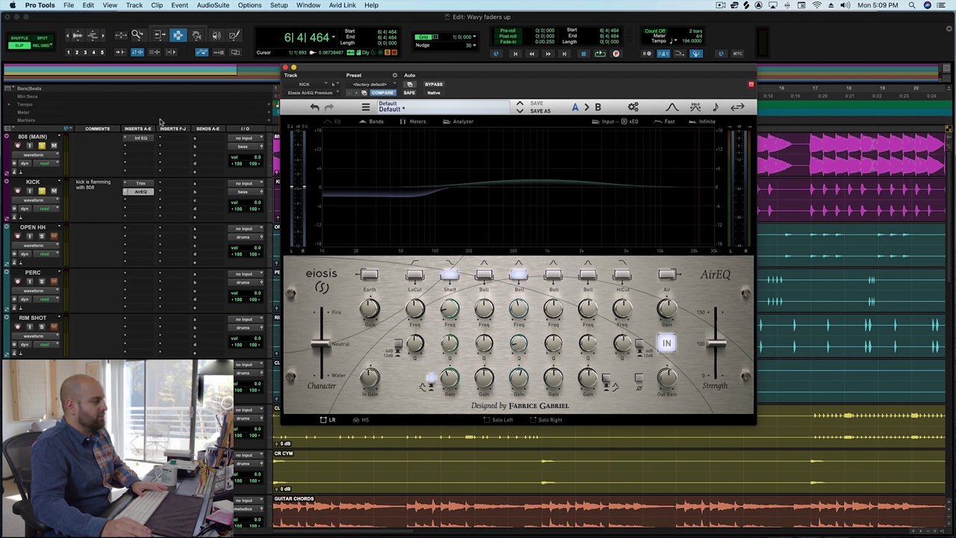
Play the kick and 808 from 8|4|406 twice, comparing the kick's AirEQ bypassed and active each time.
{"action": "left_click", "coordinate": [434, 85]}
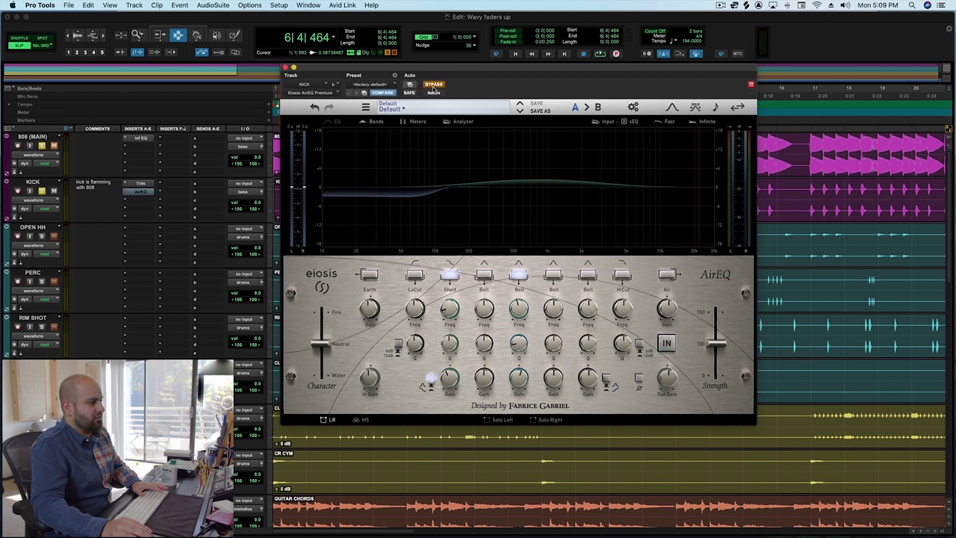
{"action": "key", "text": "space"}
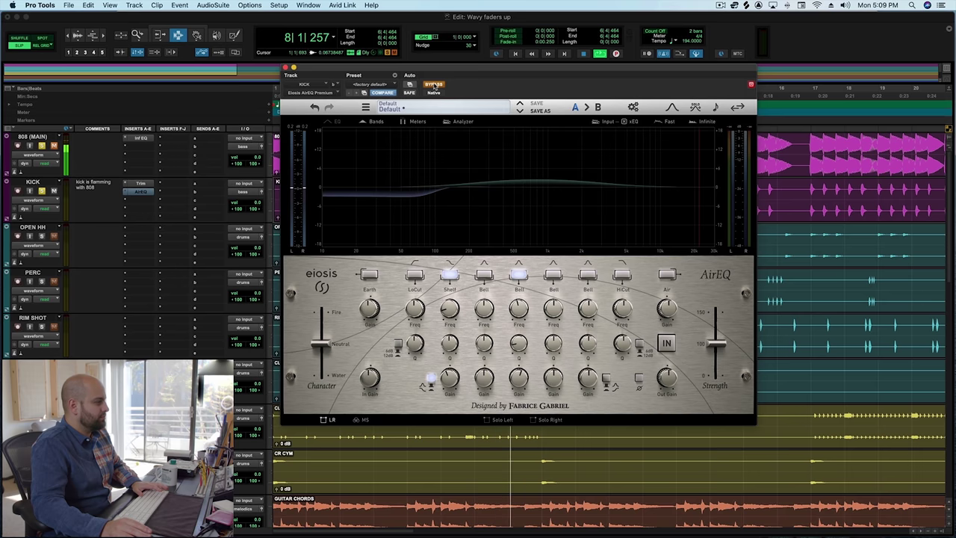
{"action": "left_click_drag", "start_coordinate": [457, 77], "coordinate": [229, 98]}
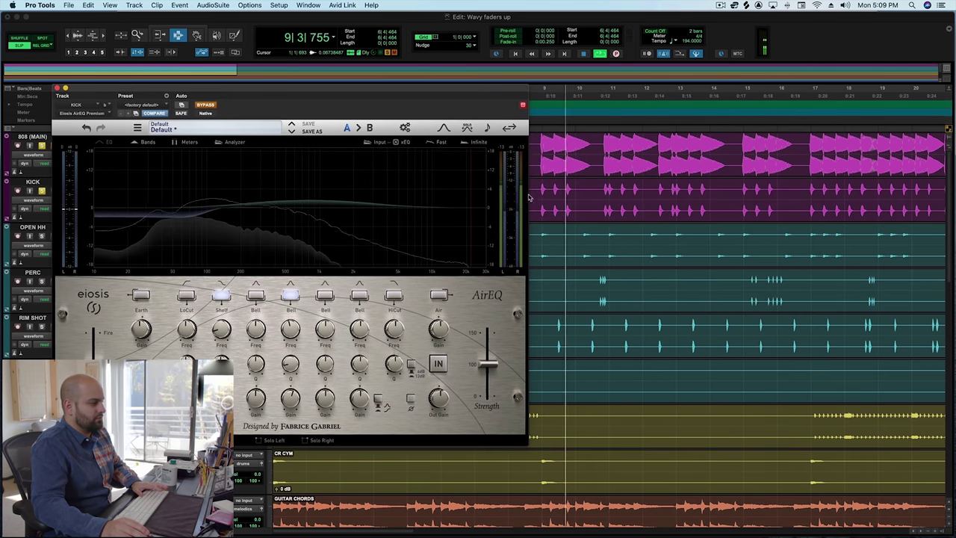
{"action": "key", "text": "space"}
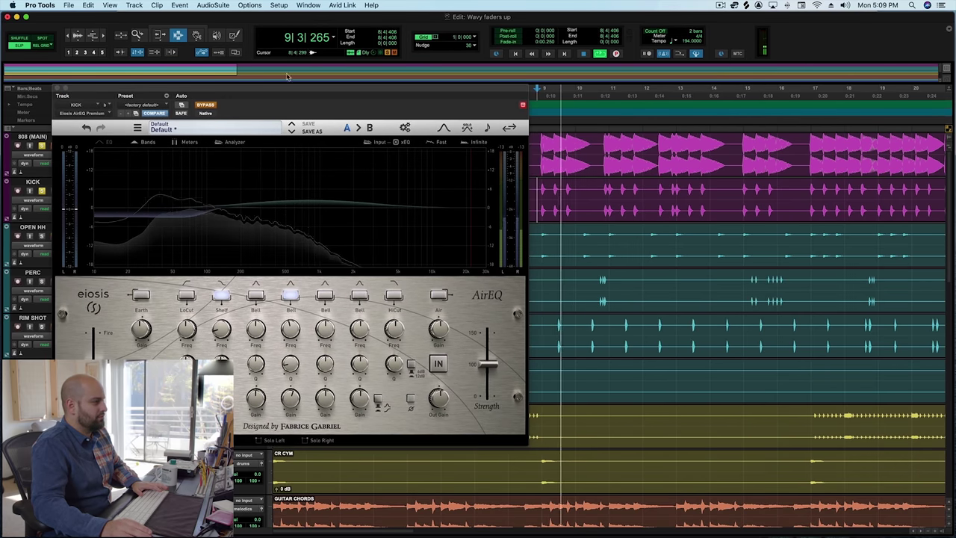
{"action": "left_click_drag", "start_coordinate": [288, 91], "coordinate": [619, 42]}
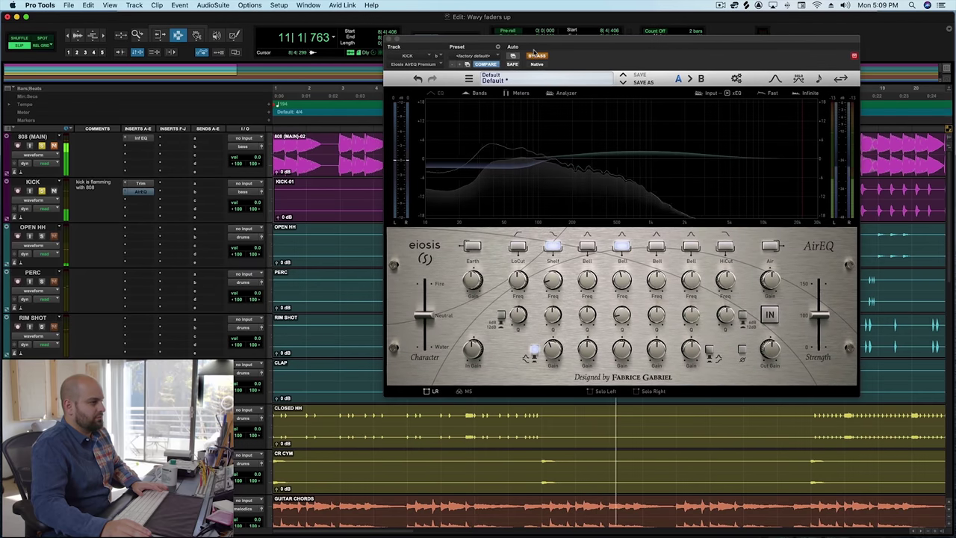
{"action": "left_click", "coordinate": [536, 56]}
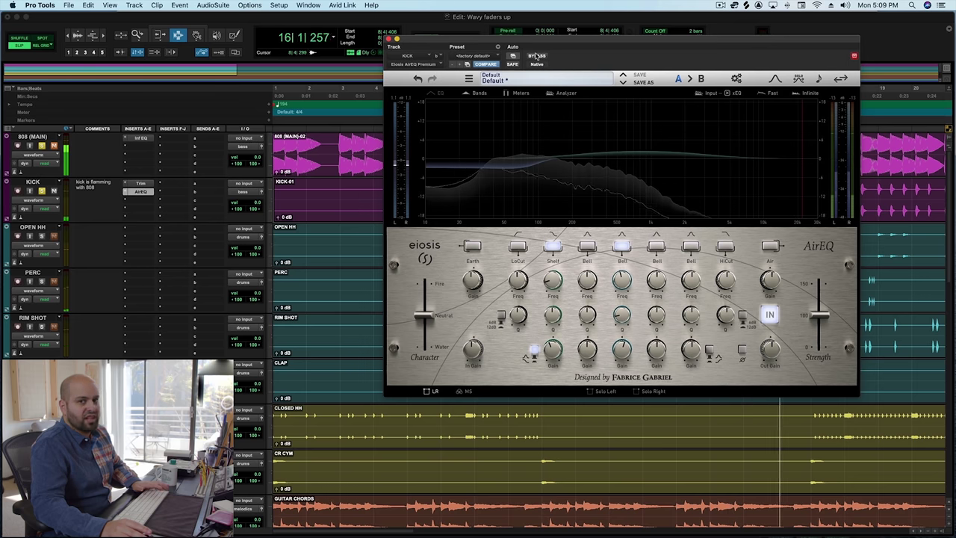
{"action": "key", "text": "space"}
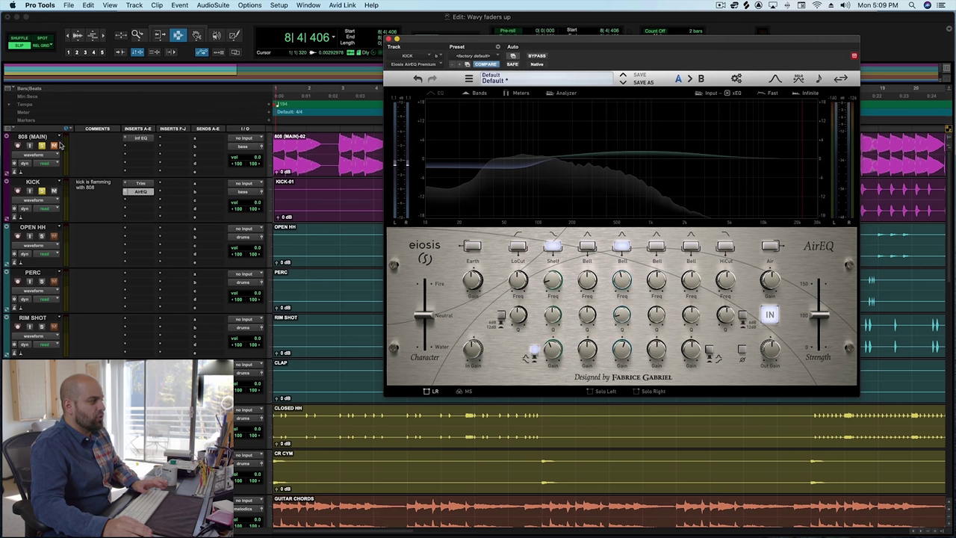
{"action": "left_click", "coordinate": [536, 59]}
{"action": "key", "text": "space"}
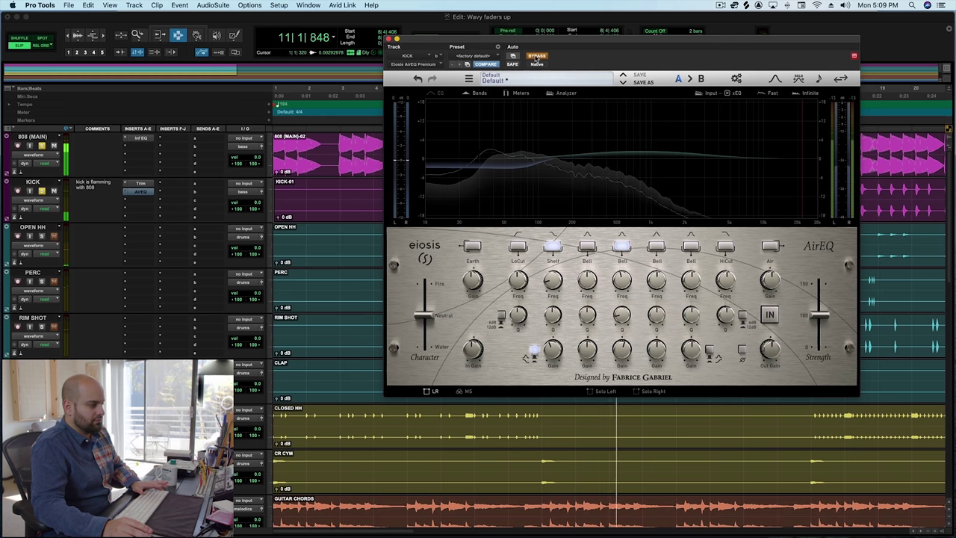
{"action": "left_click", "coordinate": [536, 58]}
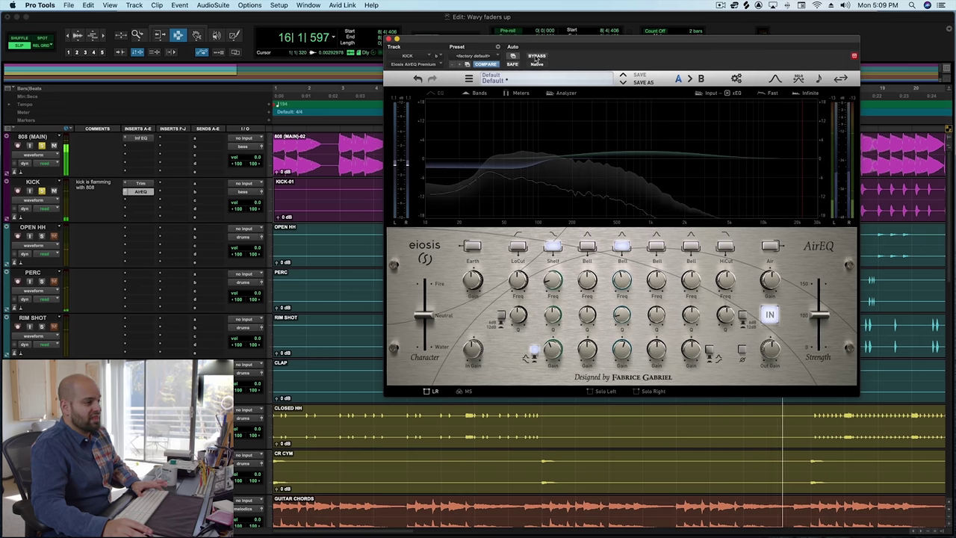
{"action": "key", "text": "space"}
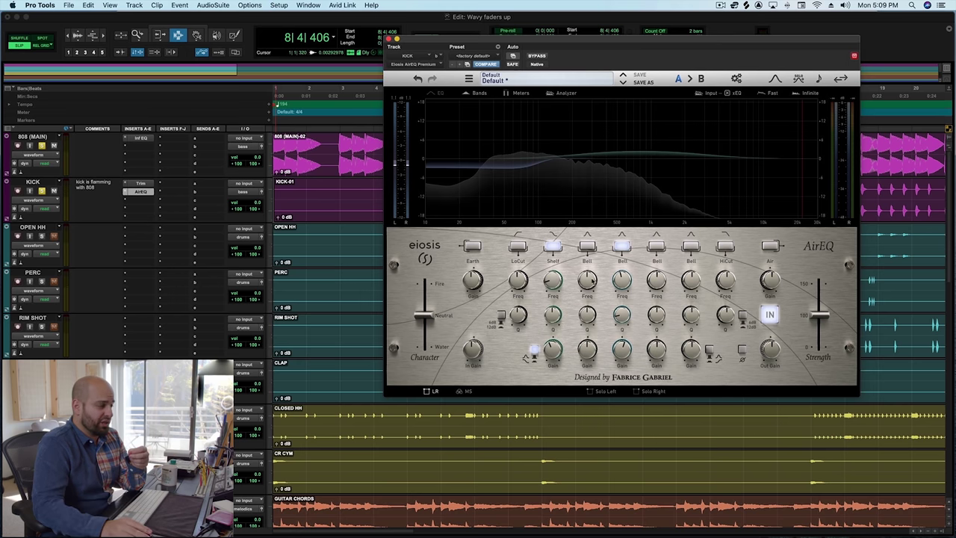
Shift the kick AirEQ's Character toward Water and slightly reduce its low-shelf cut during playback.
{"action": "mouse_move", "coordinate": [558, 284]}
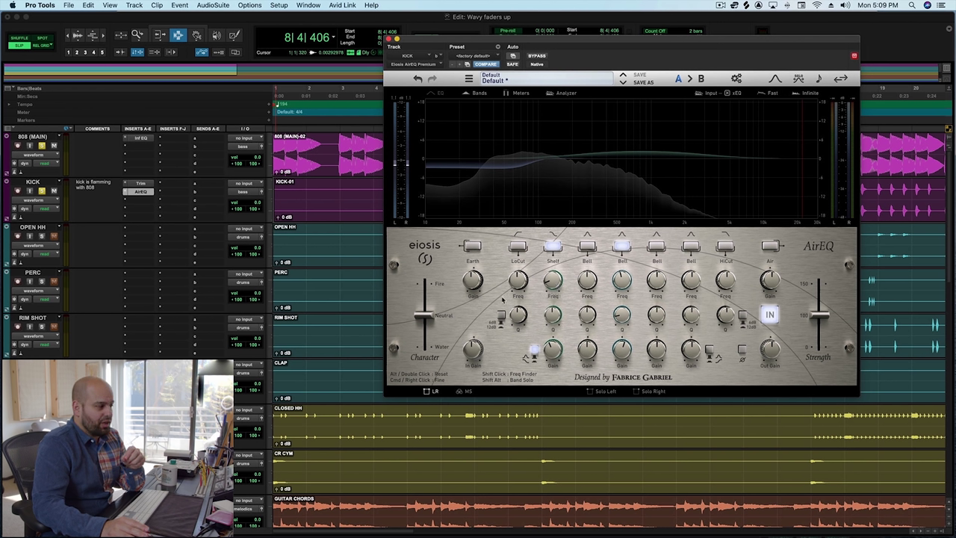
{"action": "left_click_drag", "start_coordinate": [425, 318], "coordinate": [426, 338]}
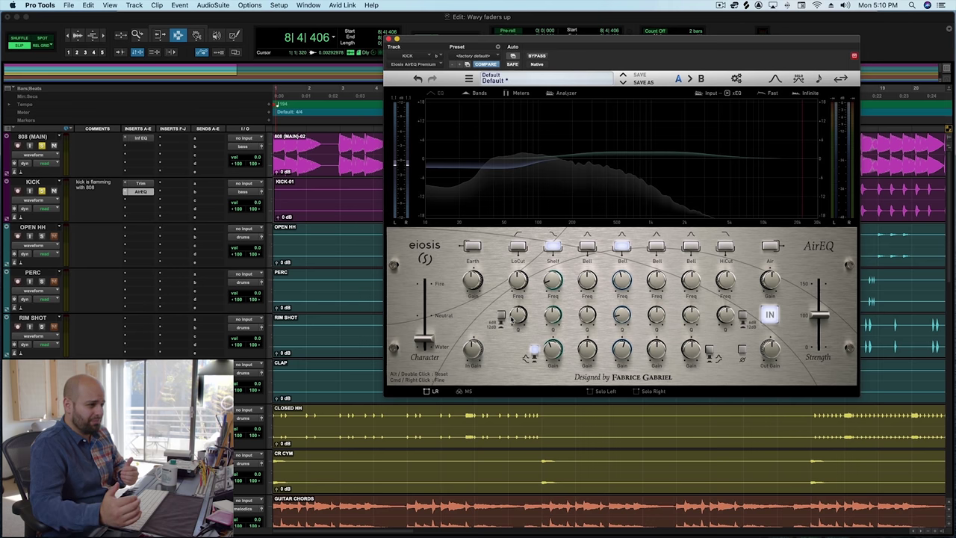
{"action": "key", "text": "space"}
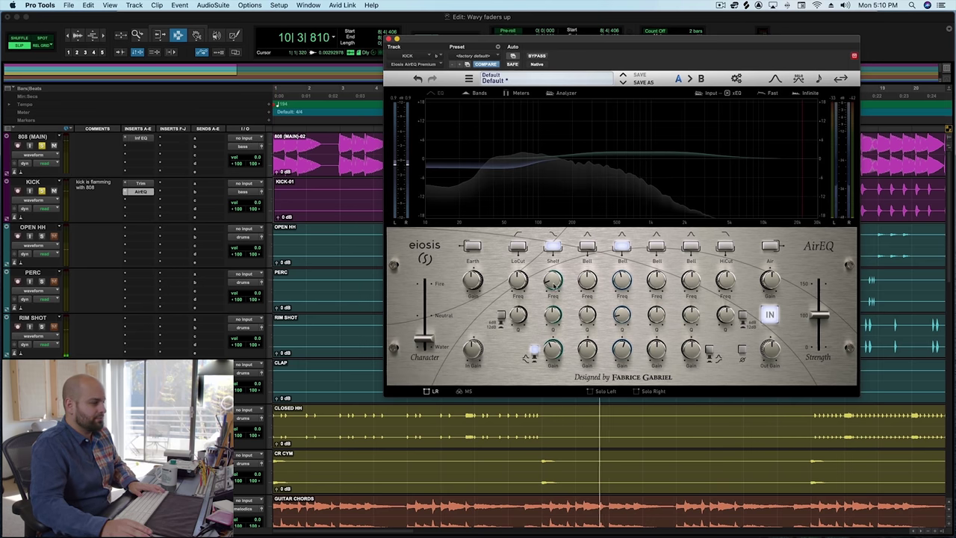
{"action": "left_click_drag", "start_coordinate": [558, 348], "coordinate": [558, 345]}
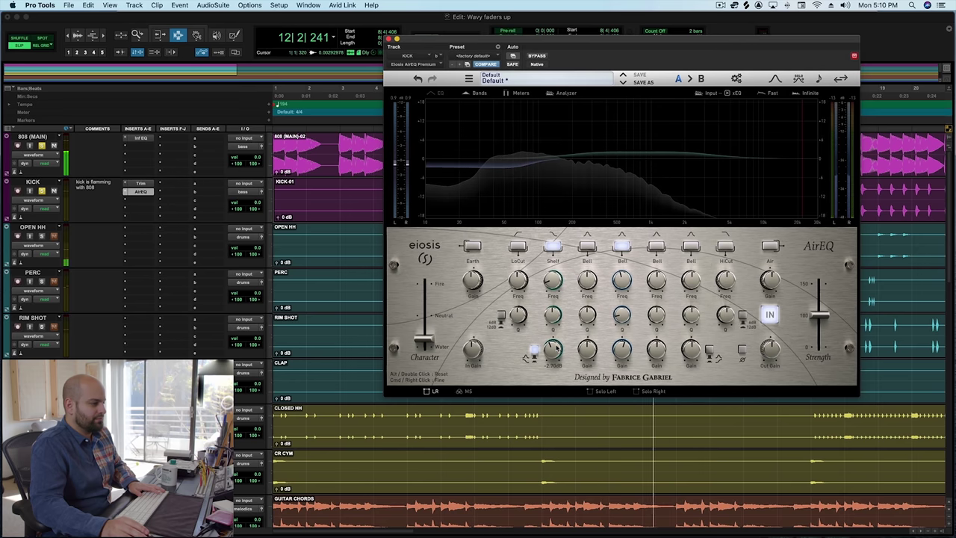
Compare the kick with its adjusted AirEQ bypassed and active from 8|4|406, and close the plug-in window.
{"action": "key", "text": "space"}
{"action": "left_click", "coordinate": [538, 57]}
{"action": "key", "text": "space"}
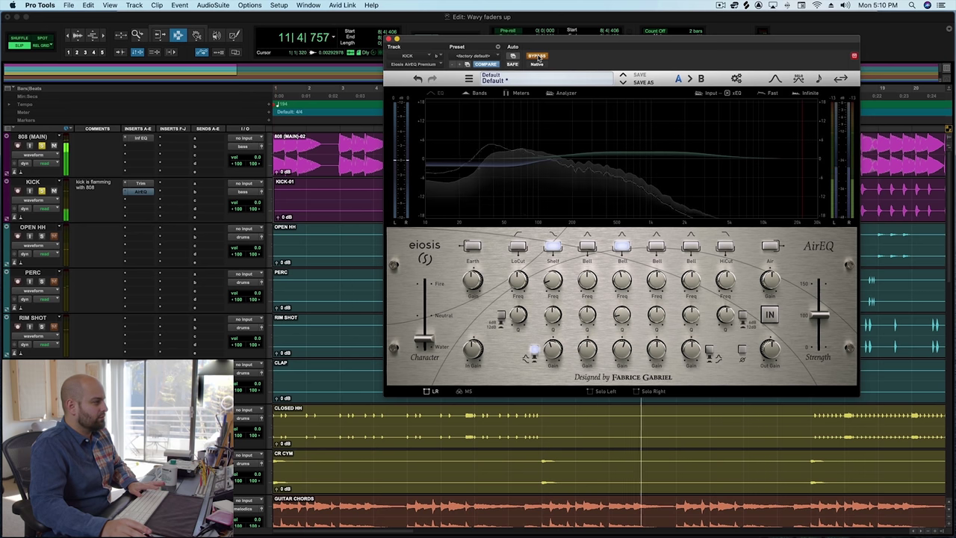
{"action": "left_click", "coordinate": [538, 56]}
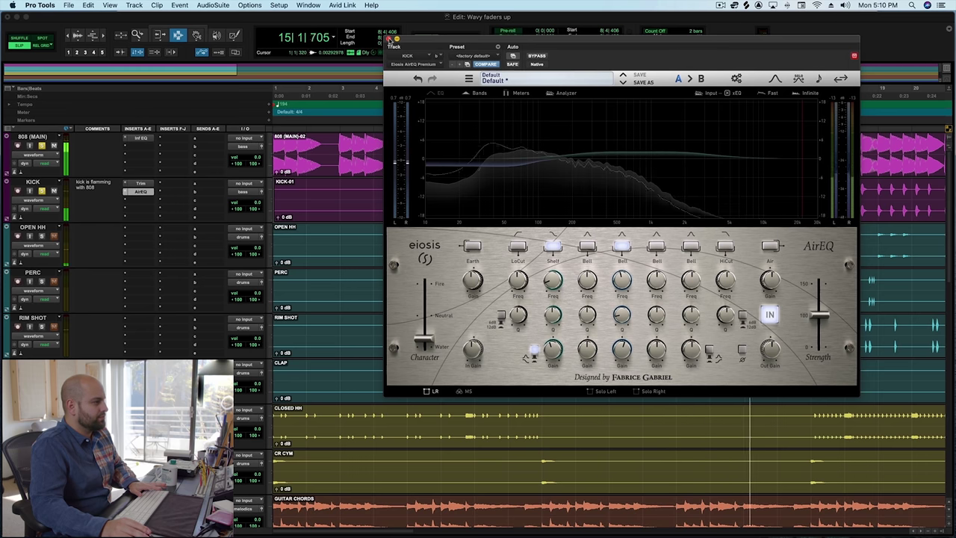
{"action": "key", "text": "space"}
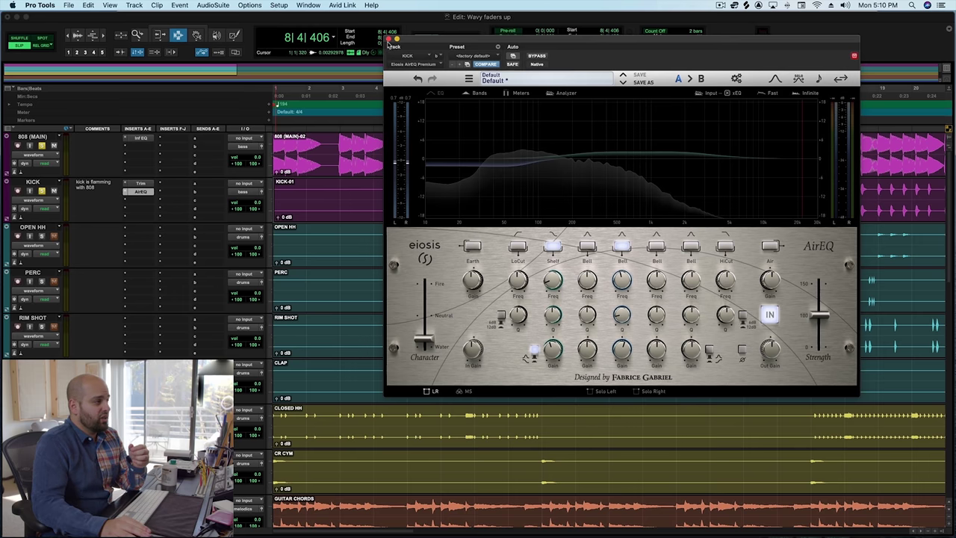
{"action": "left_click", "coordinate": [388, 38]}
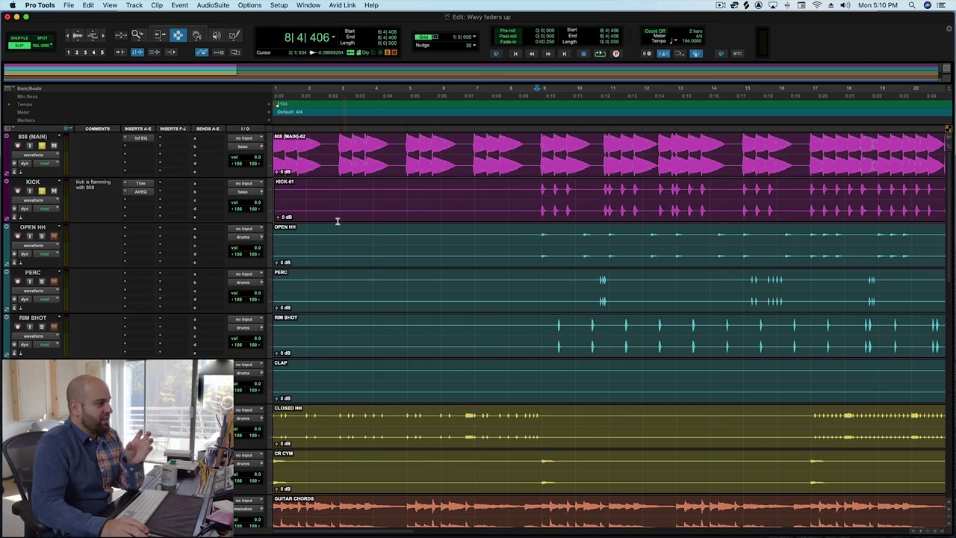
Reopen Infinity EQ on the 808 (MAIN) track and move its low-cut band to 25.6 Hz and -0.91 dB.
{"action": "left_click", "coordinate": [145, 138]}
{"action": "left_click", "coordinate": [141, 140]}
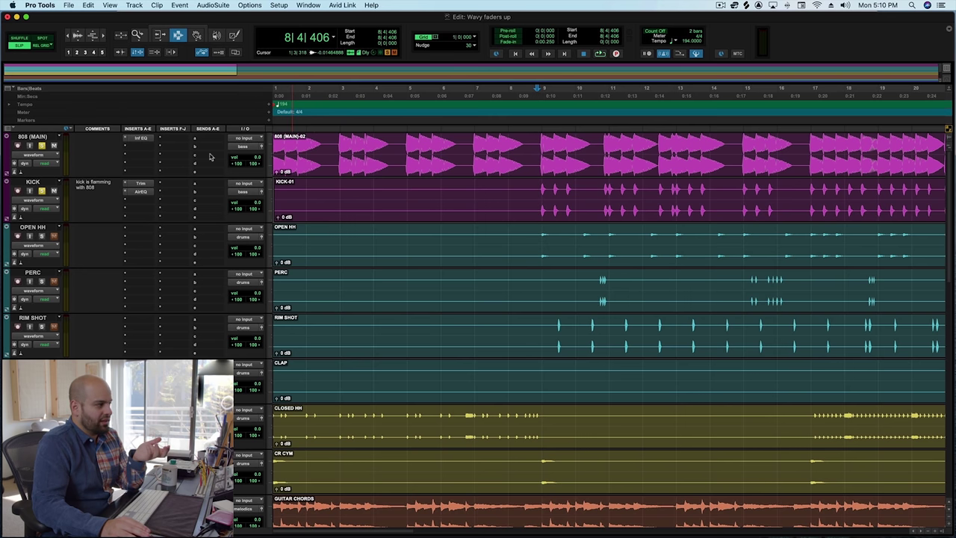
{"action": "left_click", "coordinate": [141, 140]}
{"action": "left_click_drag", "start_coordinate": [465, 164], "coordinate": [454, 200]}
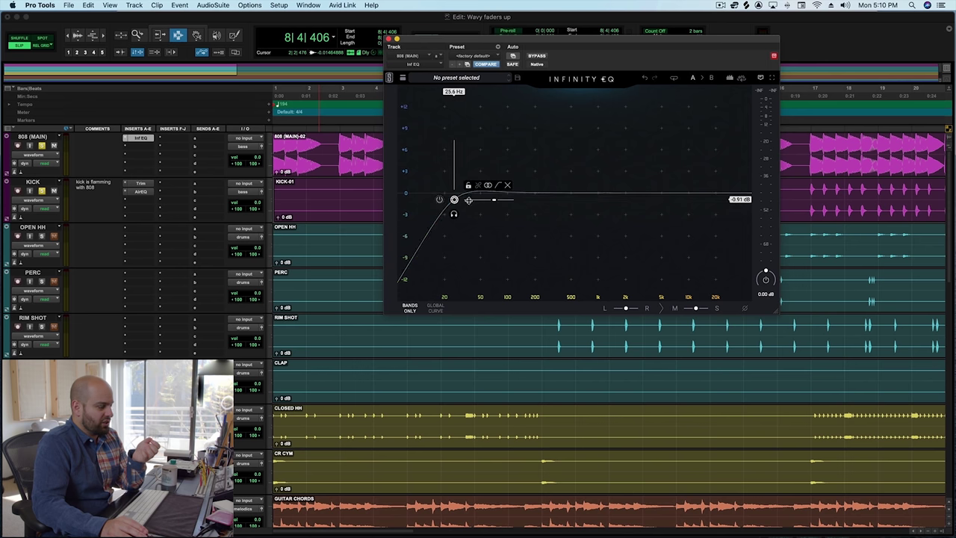
Add a bell cut of -3.83 dB at 202 Hz to the 808 and audition it.
{"action": "left_click_drag", "start_coordinate": [554, 191], "coordinate": [535, 221]}
{"action": "key", "text": "space"}
{"action": "key", "text": "space"}
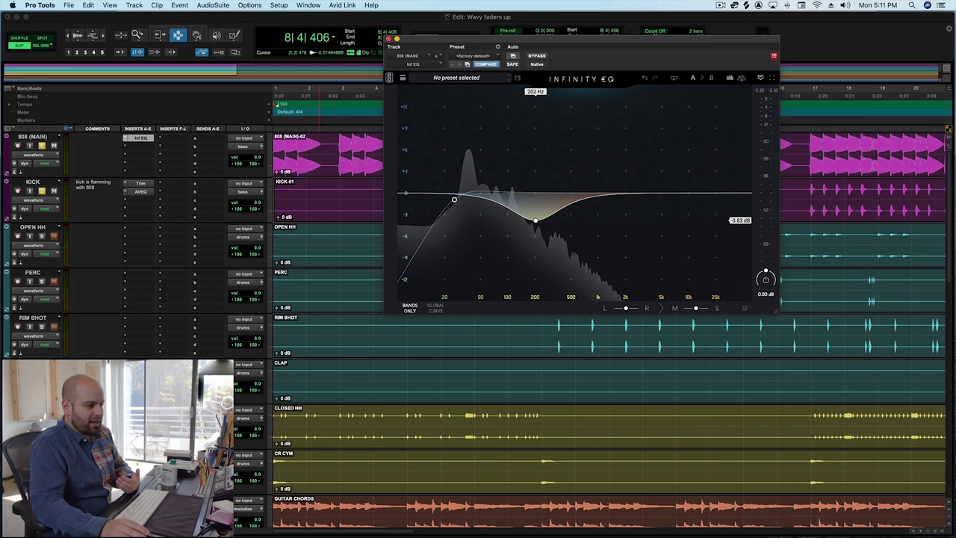
Try raising Infinity EQ's output gain on the 808 and play it back, restoring the gain to 0 dB.
{"action": "left_click_drag", "start_coordinate": [766, 279], "coordinate": [766, 275]}
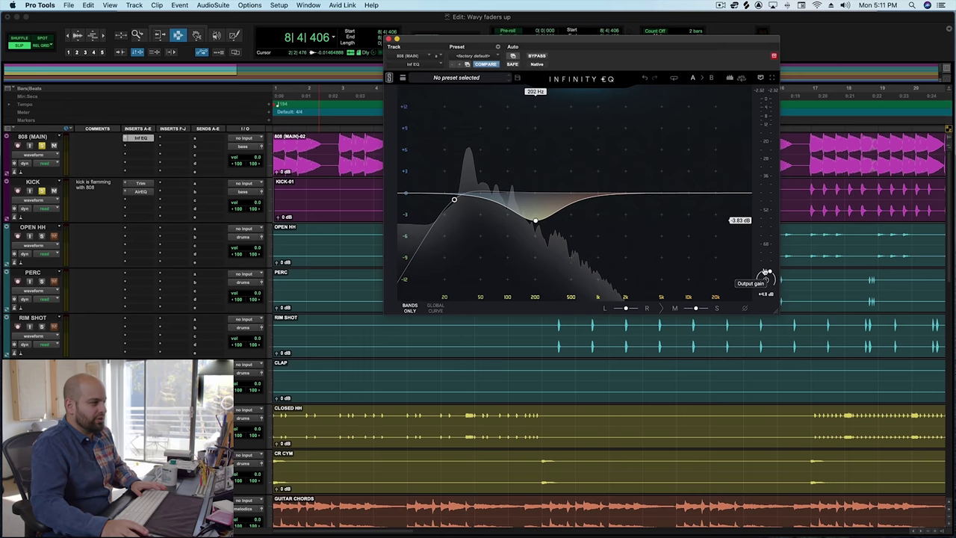
{"action": "key", "text": "space"}
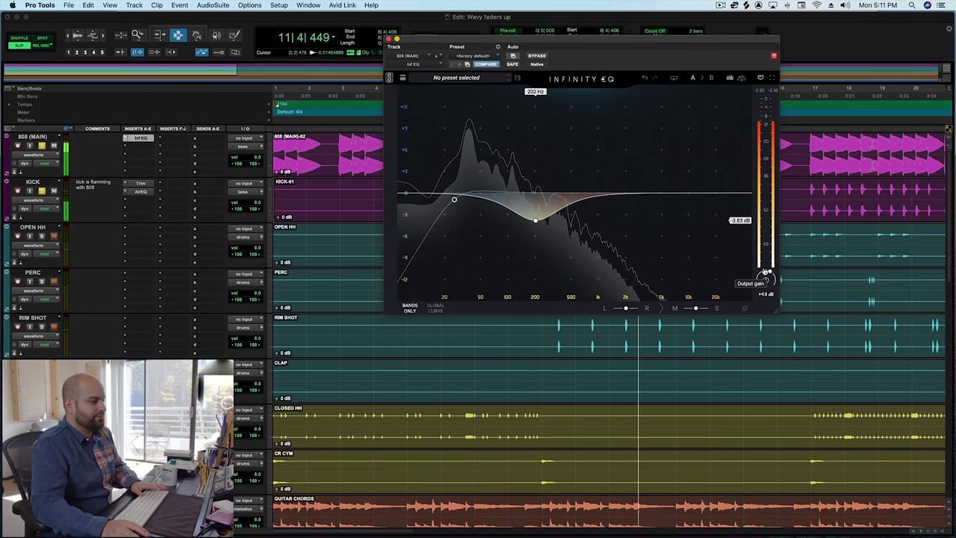
{"action": "key", "text": "space"}
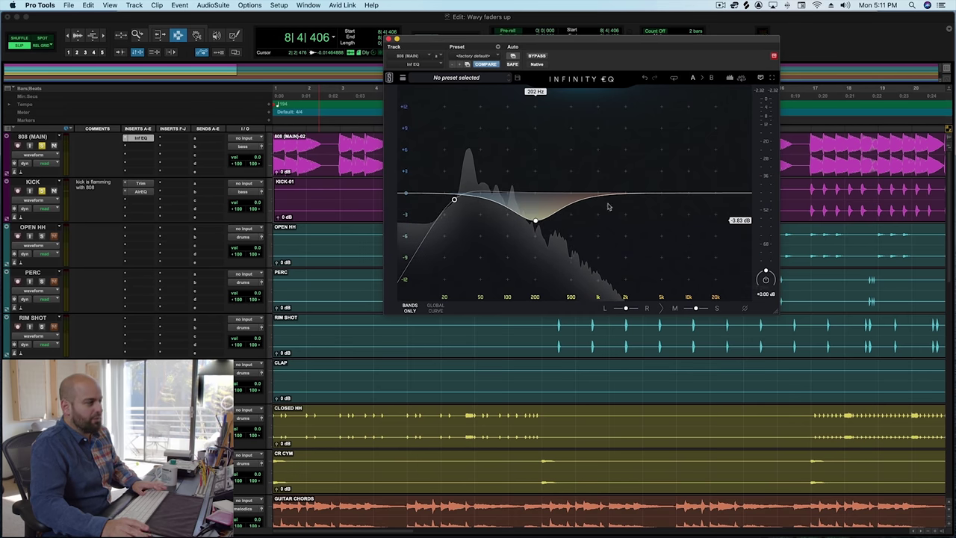
Play the 808 and kick with the 808's Infinity EQ bypassed, and re-enable the plug-in.
{"action": "left_click", "coordinate": [541, 56]}
{"action": "key", "text": "space"}
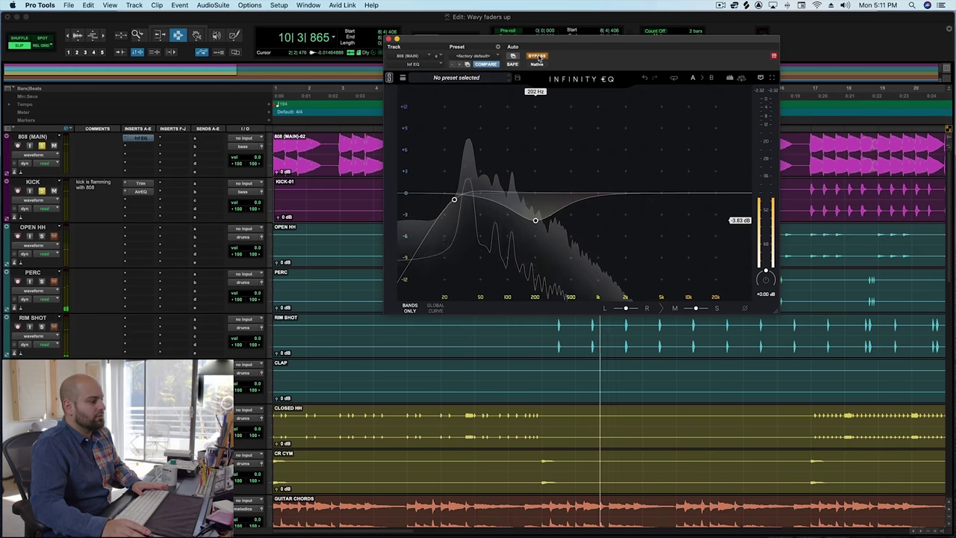
{"action": "key", "text": "space"}
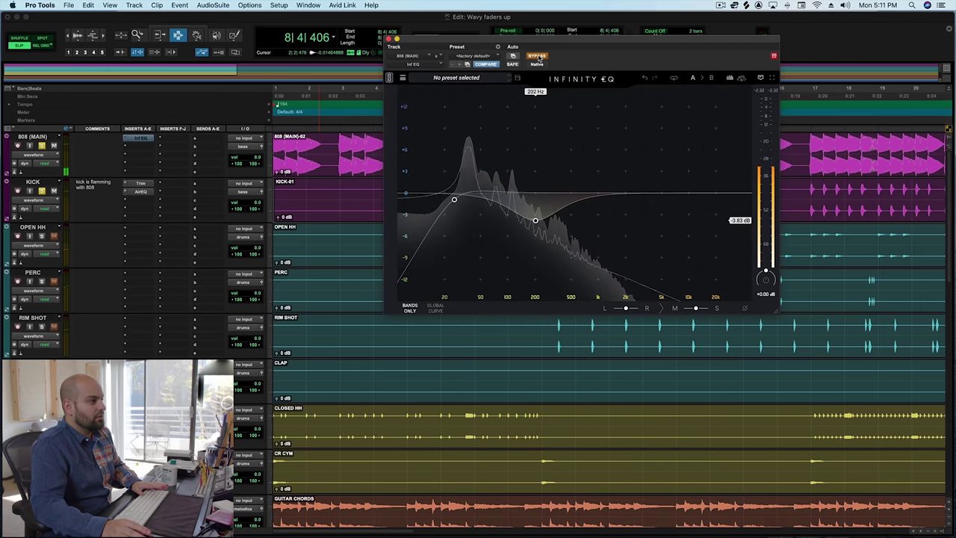
{"action": "left_click", "coordinate": [538, 56]}
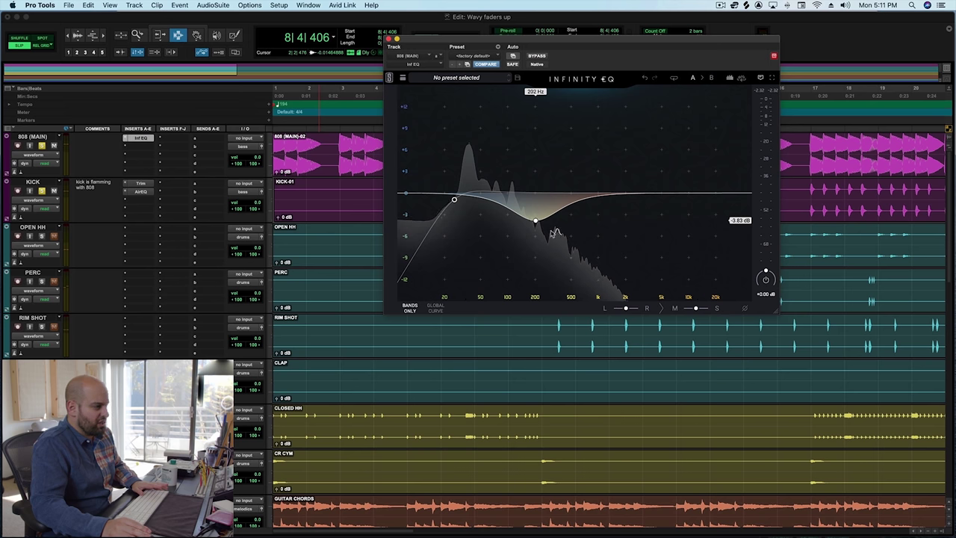
Set the 808's 202 Hz band to -1.49 dB and output gain to +1.70 dB, compare against bypass during playback, and close the plug-in.
{"action": "left_click_drag", "start_coordinate": [535, 221], "coordinate": [536, 210]}
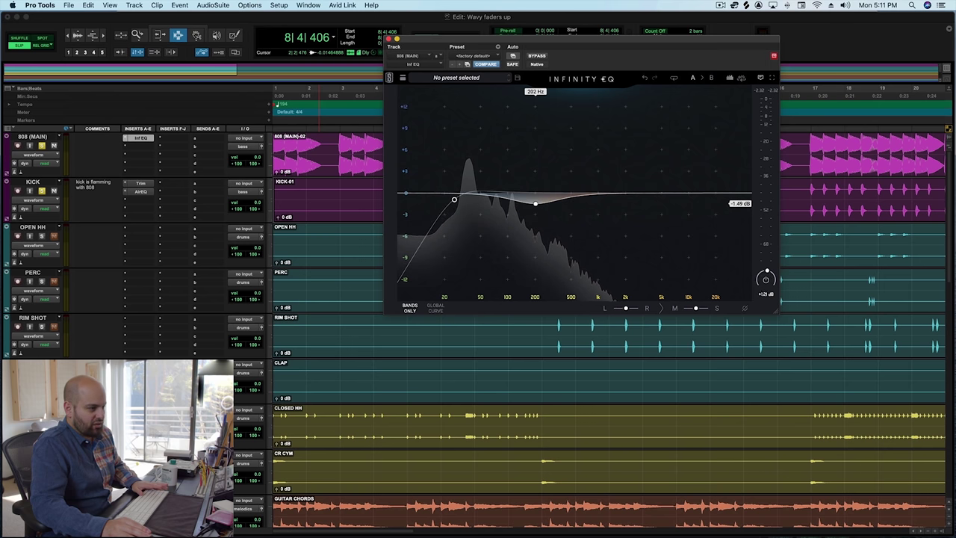
{"action": "key", "text": "space"}
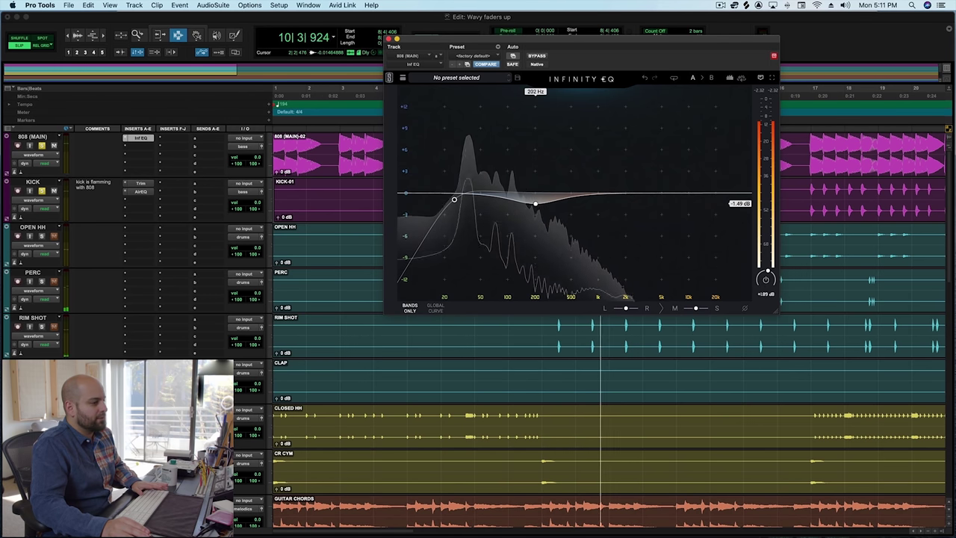
{"action": "left_click", "coordinate": [537, 56]}
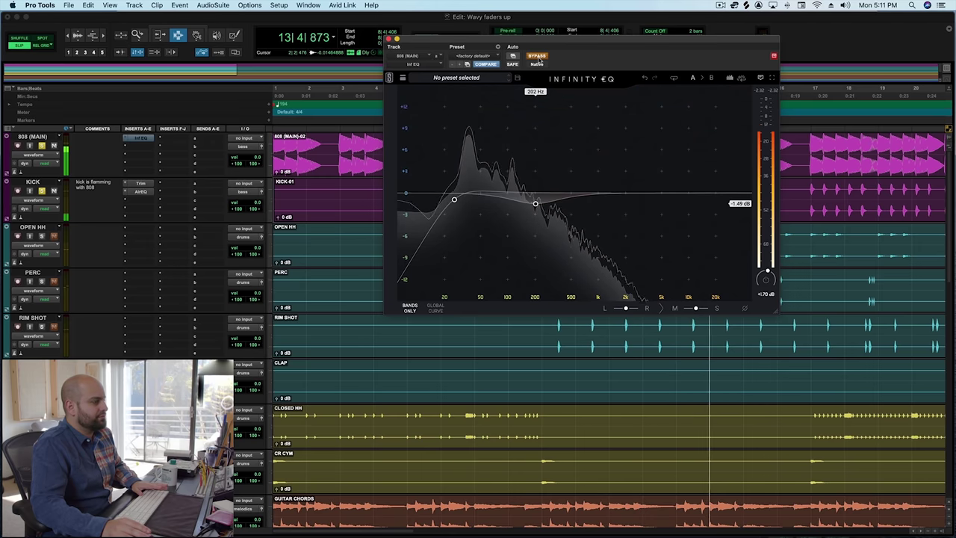
{"action": "left_click", "coordinate": [537, 56]}
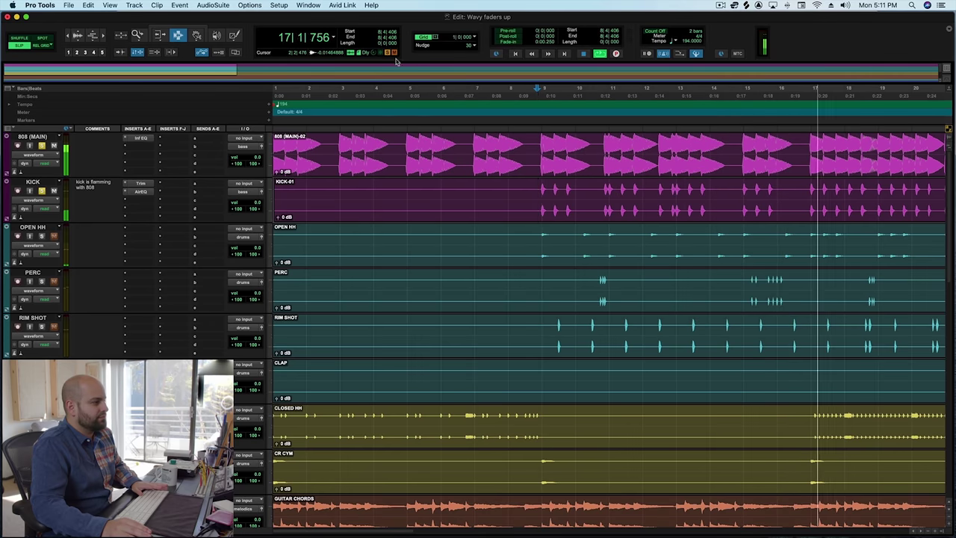
{"action": "left_click", "coordinate": [388, 38]}
{"action": "key", "text": "space"}
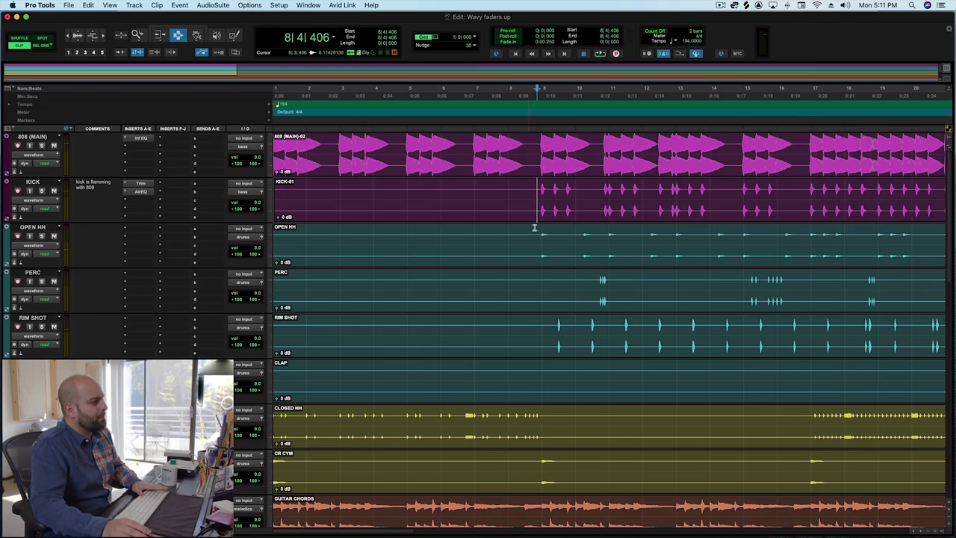
Play the mix twice from just before bar 9, comparing the 808's Infinity EQ against bypass.
{"action": "key", "text": "space"}
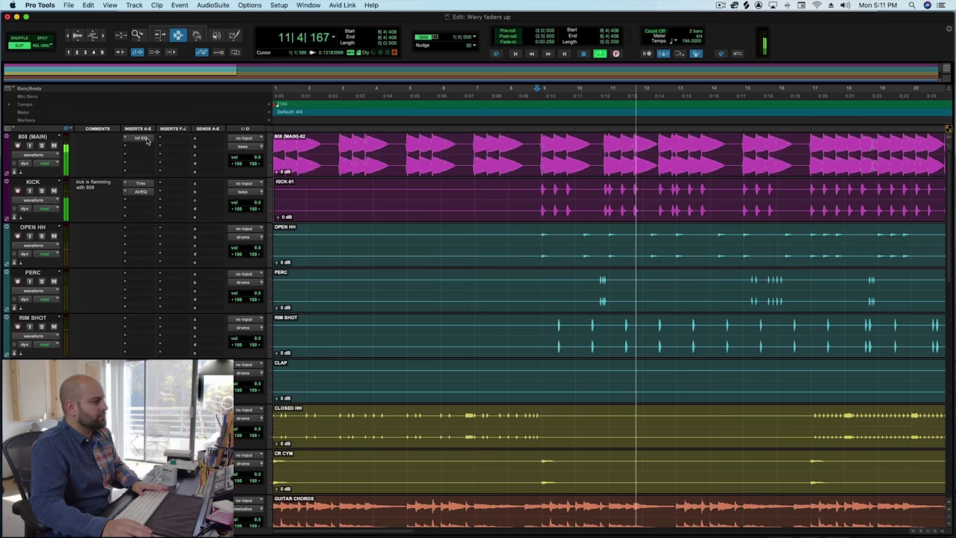
{"action": "key", "text": "space"}
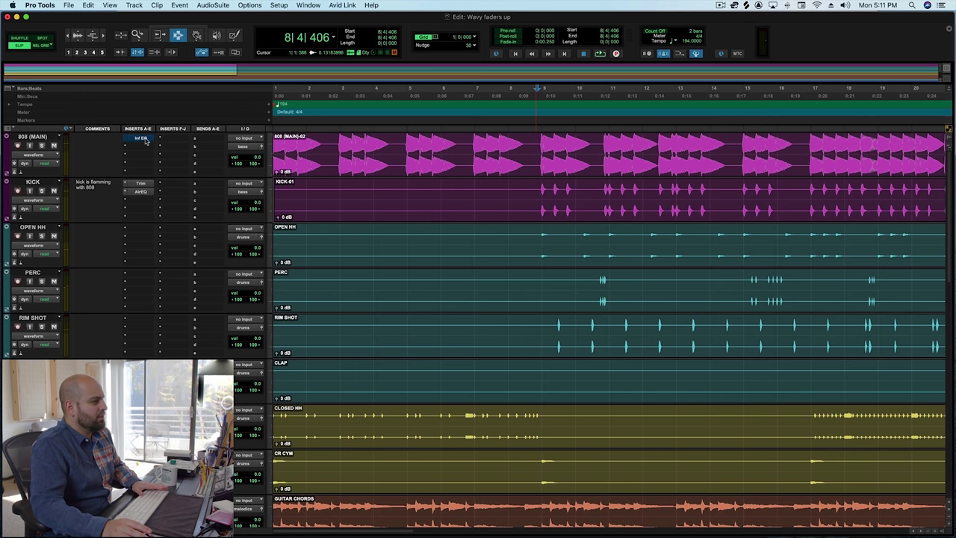
{"action": "key", "text": "space"}
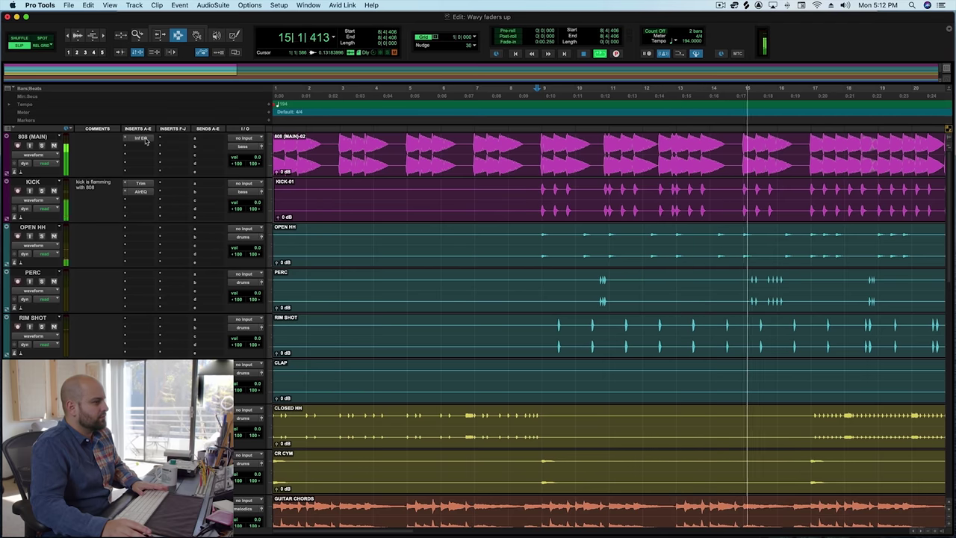
{"action": "key", "text": "space"}
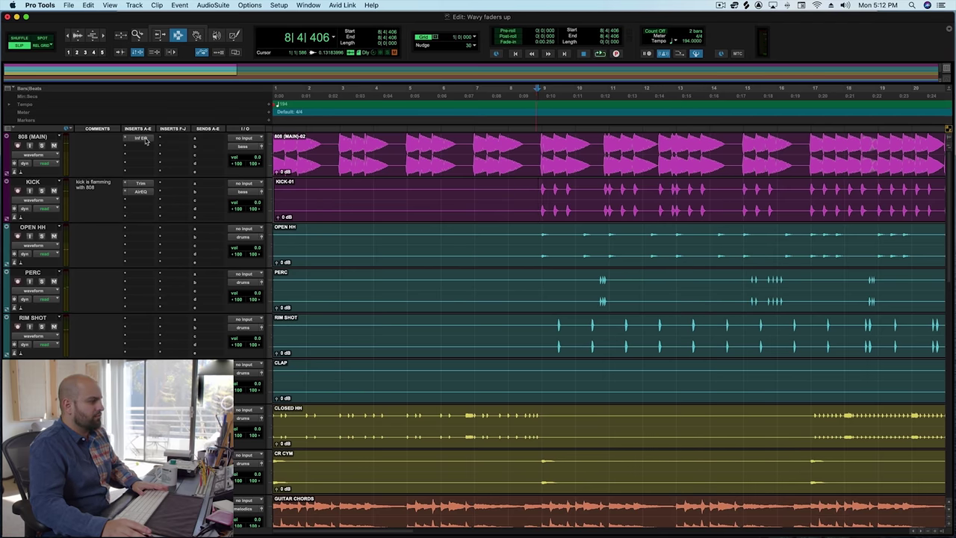
In the 808's Infinity EQ, move the low-cut band to 10.0 Hz and add a bell boost of +1.75 dB at 2.12 kHz.
{"action": "left_click", "coordinate": [141, 139]}
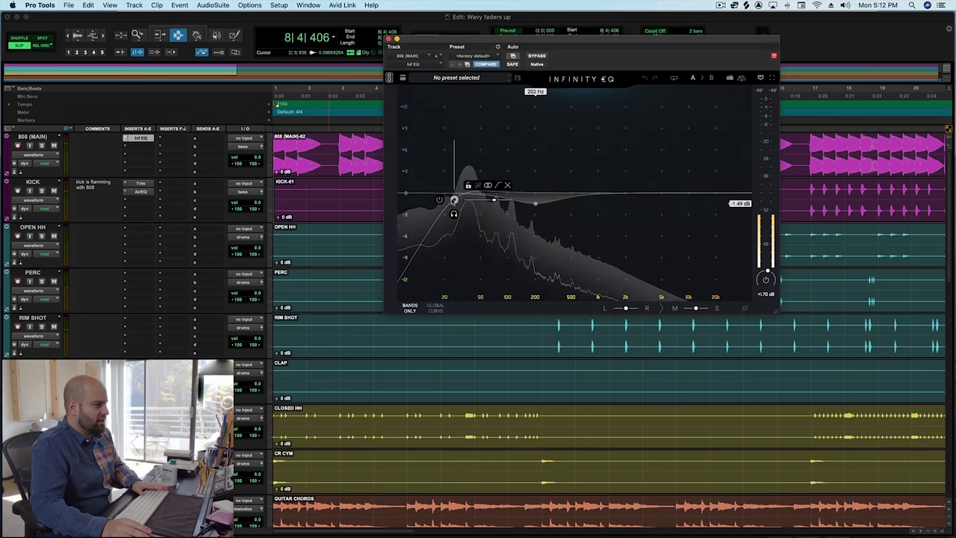
{"action": "left_click_drag", "start_coordinate": [454, 200], "coordinate": [417, 195]}
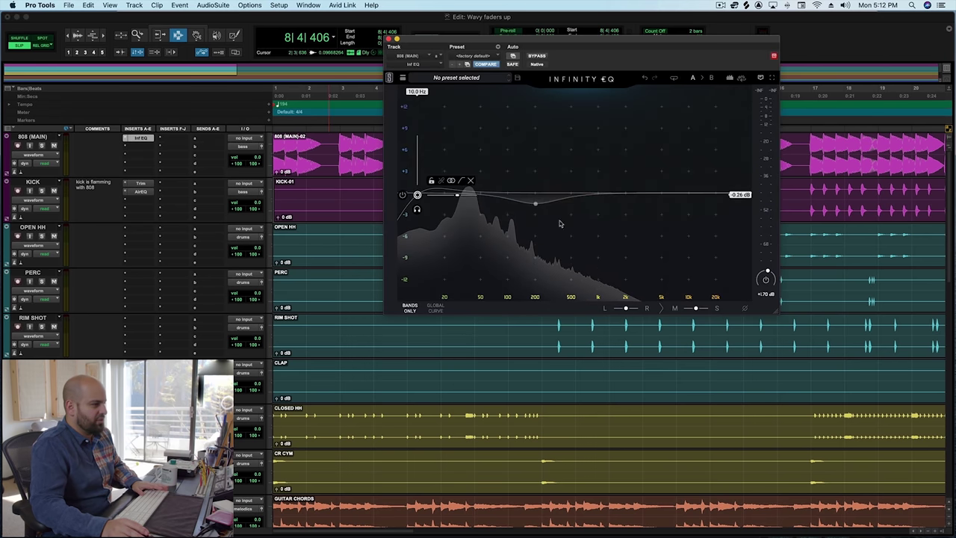
{"action": "left_click", "coordinate": [535, 203]}
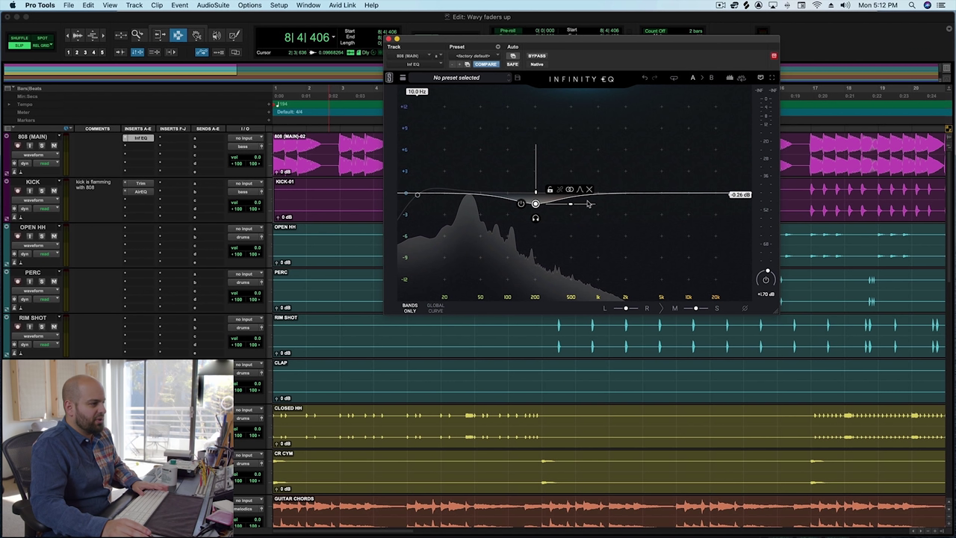
{"action": "left_click", "coordinate": [626, 193]}
{"action": "left_click_drag", "start_coordinate": [626, 193], "coordinate": [627, 181]}
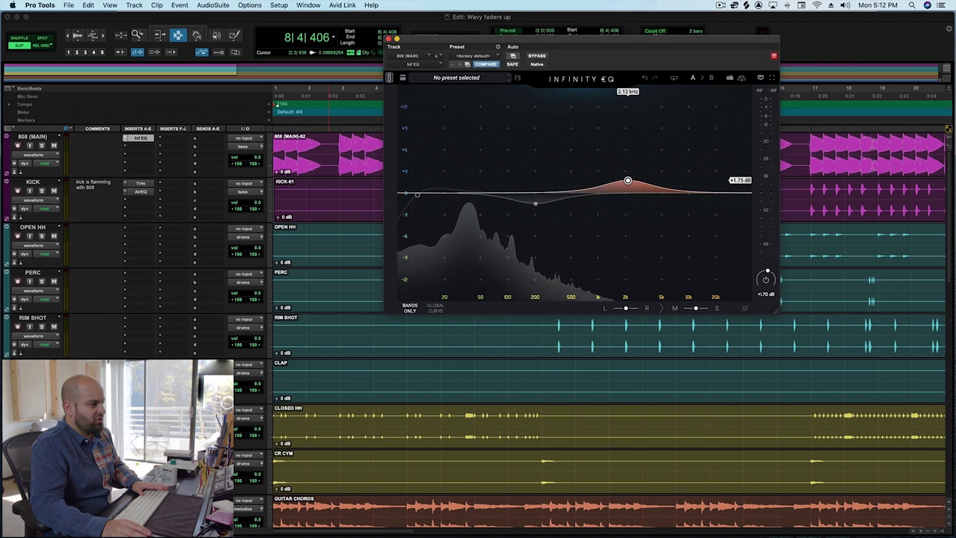
Add a low shelf of +0.97 dB at 55.3 Hz to the 808, then close the plug-in and audition the mix.
{"action": "left_click", "coordinate": [487, 192]}
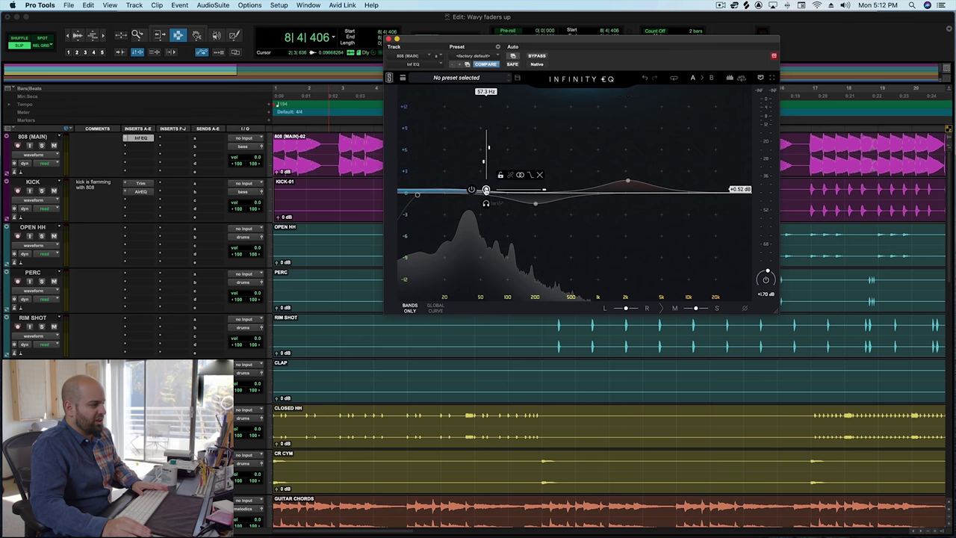
{"action": "left_click_drag", "start_coordinate": [486, 192], "coordinate": [485, 186]}
{"action": "mouse_move", "coordinate": [485, 186]}
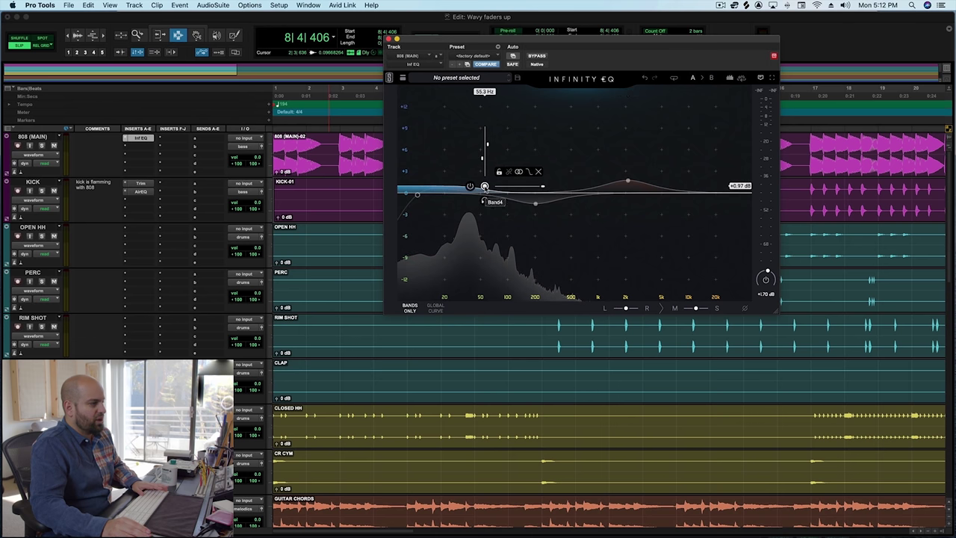
{"action": "key", "text": "space"}
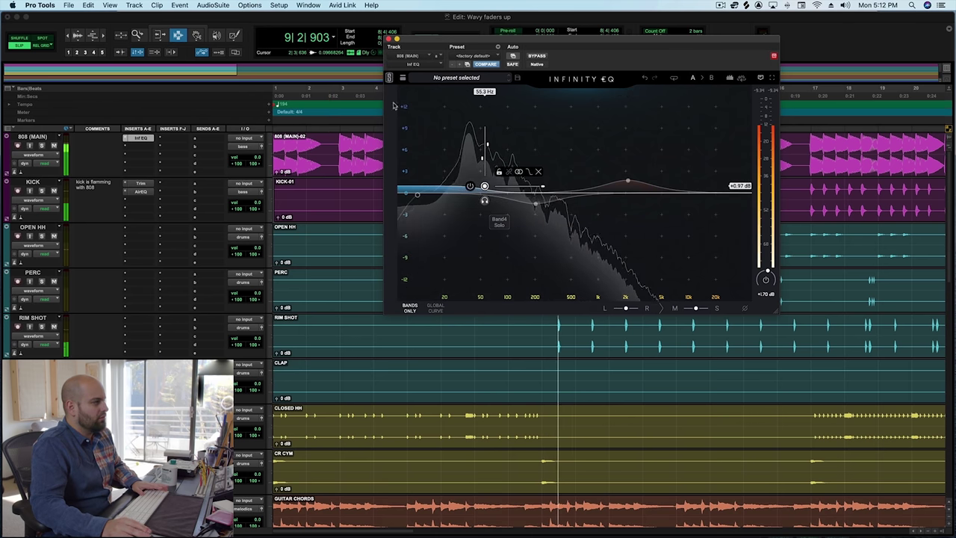
{"action": "left_click", "coordinate": [389, 38]}
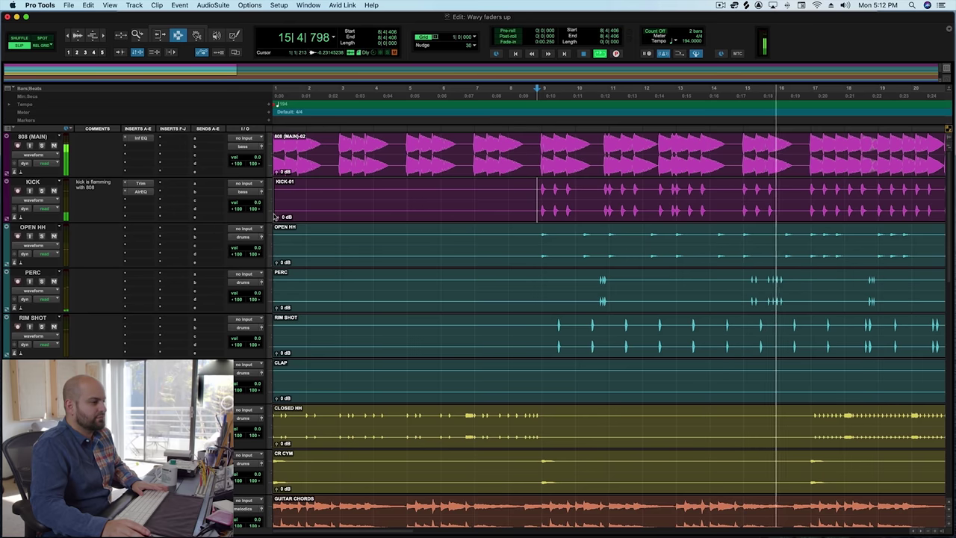
{"action": "key", "text": "space"}
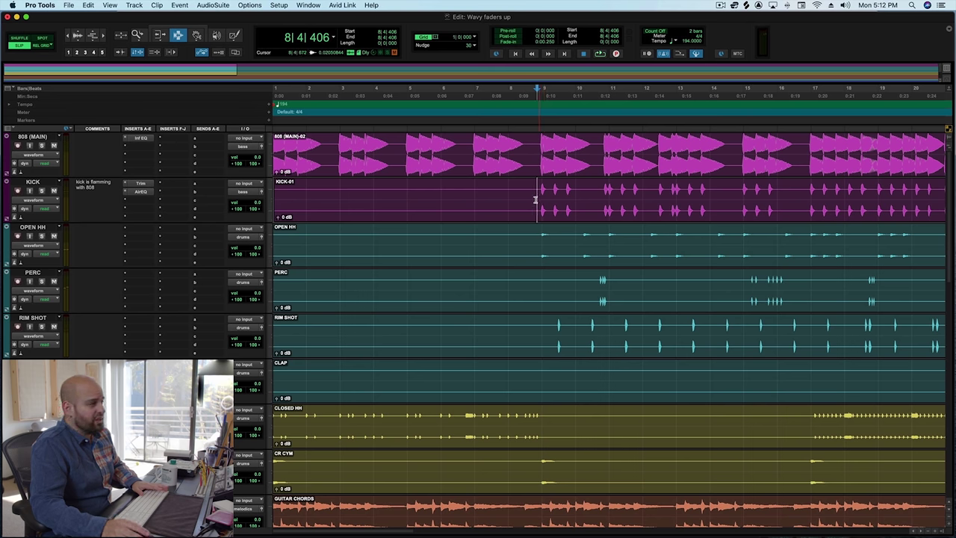
Audition the kick and 808 in the full mix repeatedly, starting from just before the kick's entry at bar 9.
{"action": "double_click", "coordinate": [535, 199]}
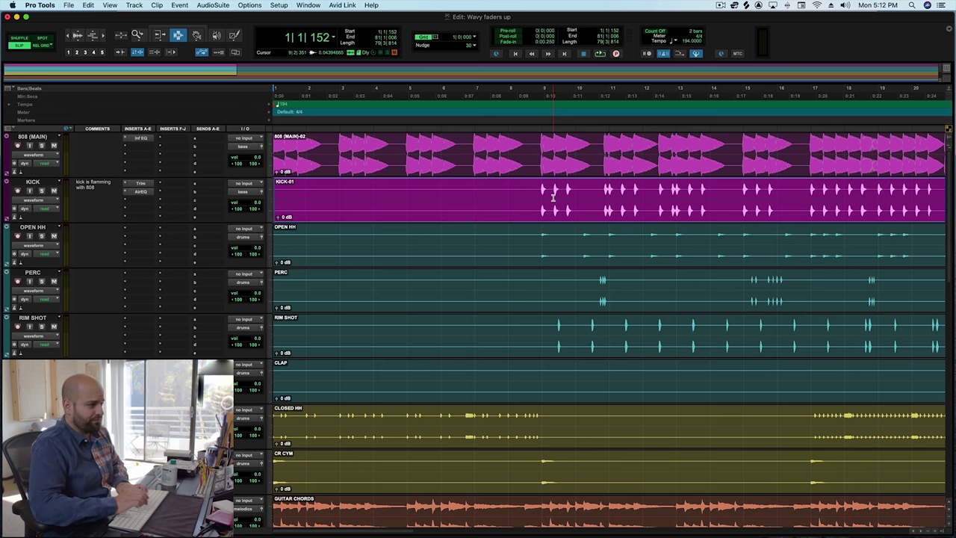
{"action": "left_click", "coordinate": [534, 194]}
{"action": "key", "text": "space"}
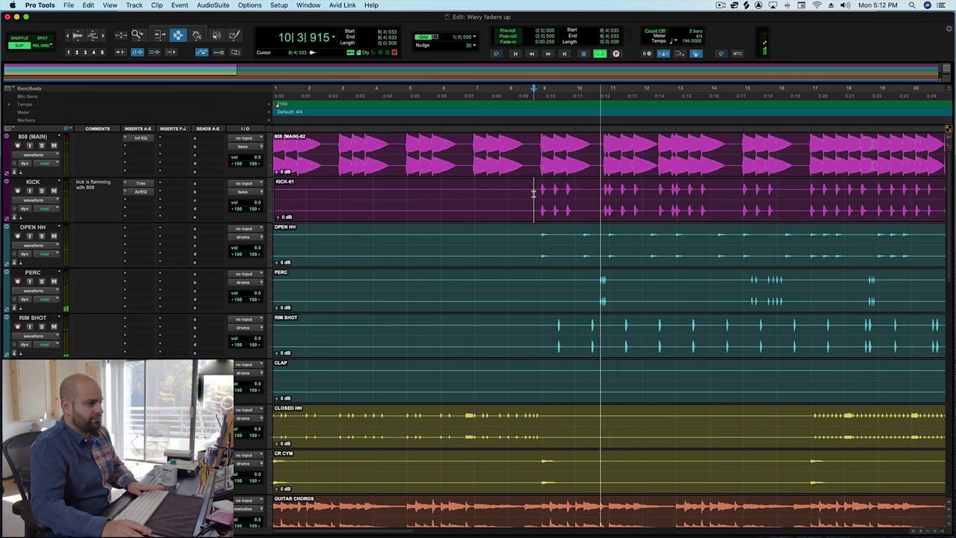
{"action": "key", "text": "space"}
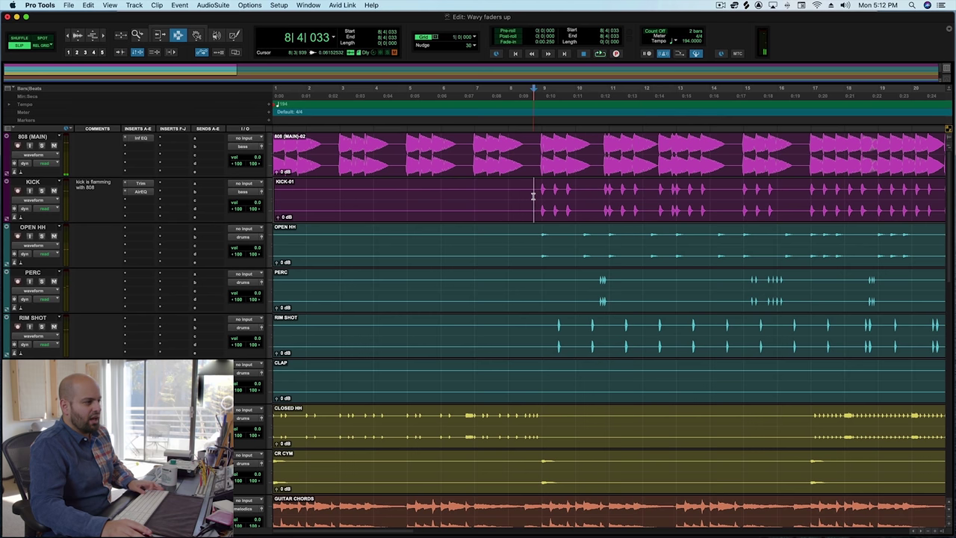
{"action": "triple_click", "coordinate": [533, 195]}
{"action": "left_click", "coordinate": [531, 196]}
{"action": "key", "text": "space"}
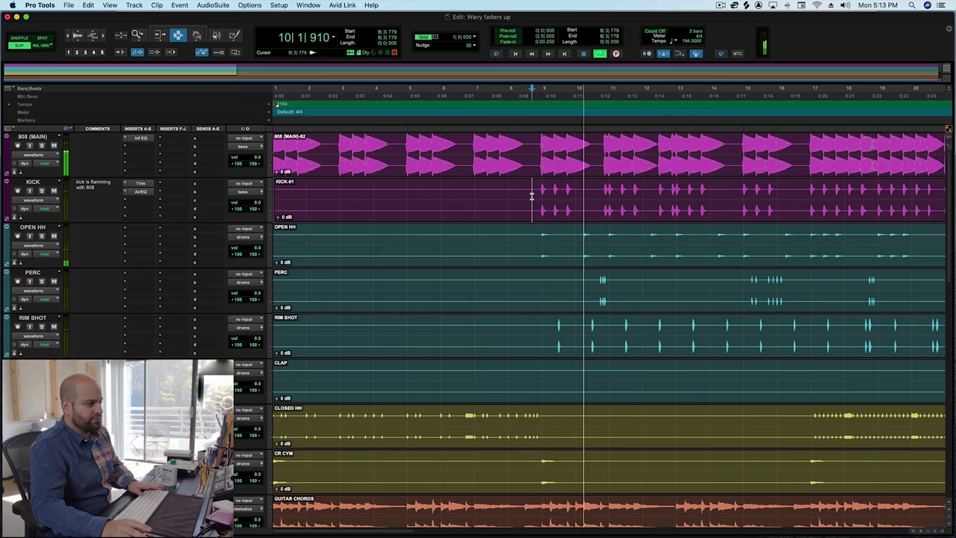
{"action": "key", "text": "space"}
{"action": "triple_click", "coordinate": [531, 196]}
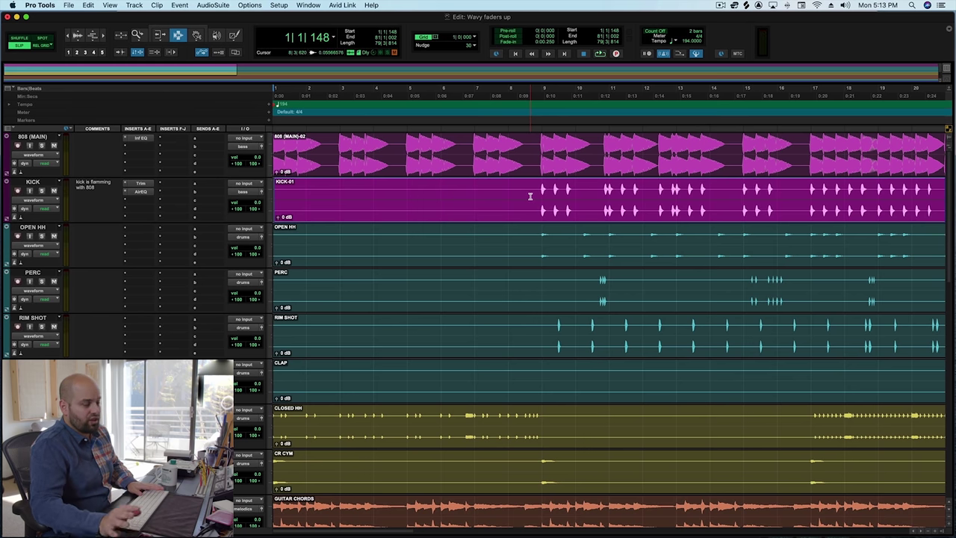
{"action": "left_click", "coordinate": [530, 195]}
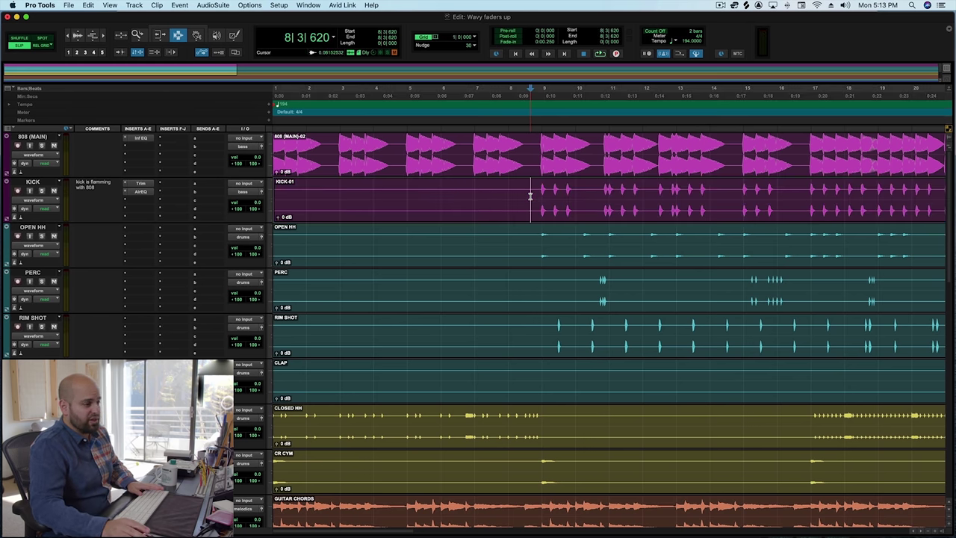
{"action": "key", "text": "space"}
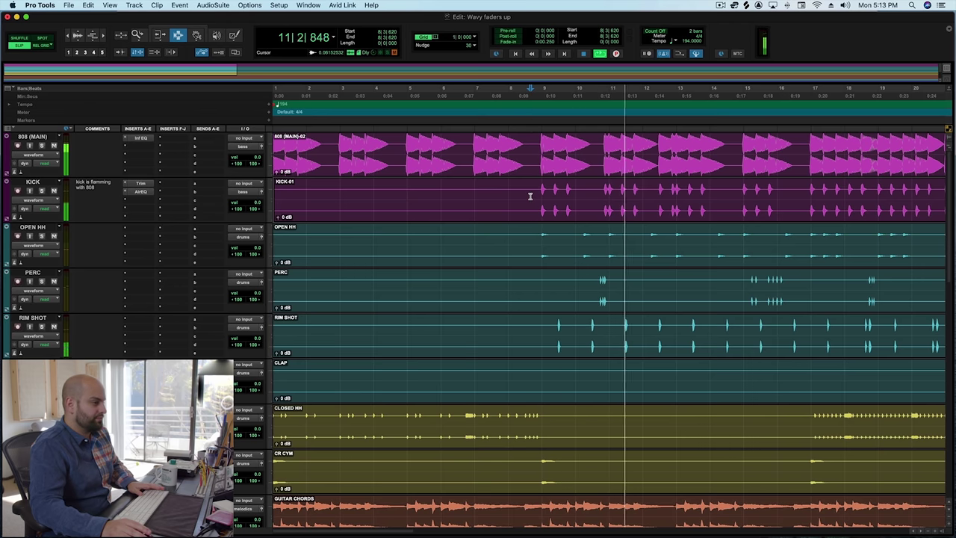
{"action": "key", "text": "space"}
{"action": "key", "text": "space"}
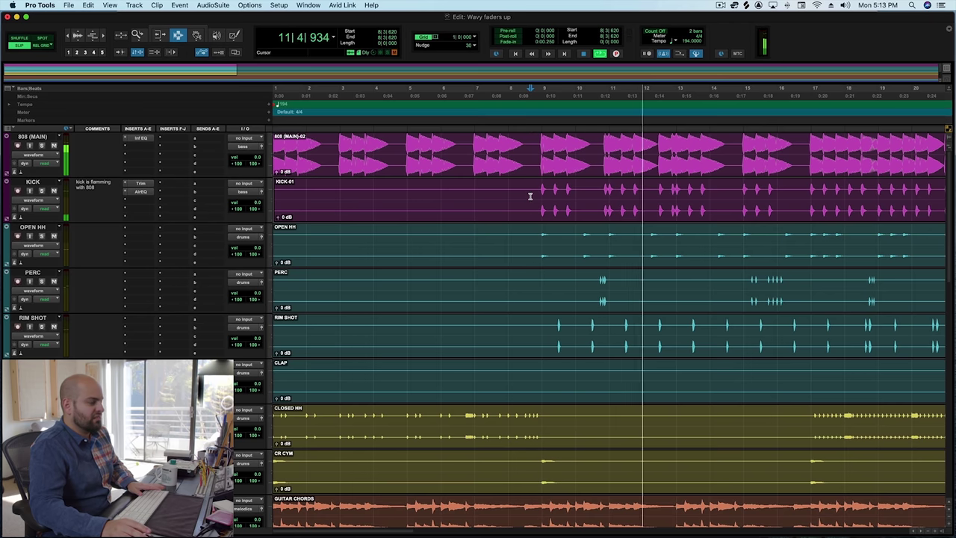
{"action": "key", "text": "space"}
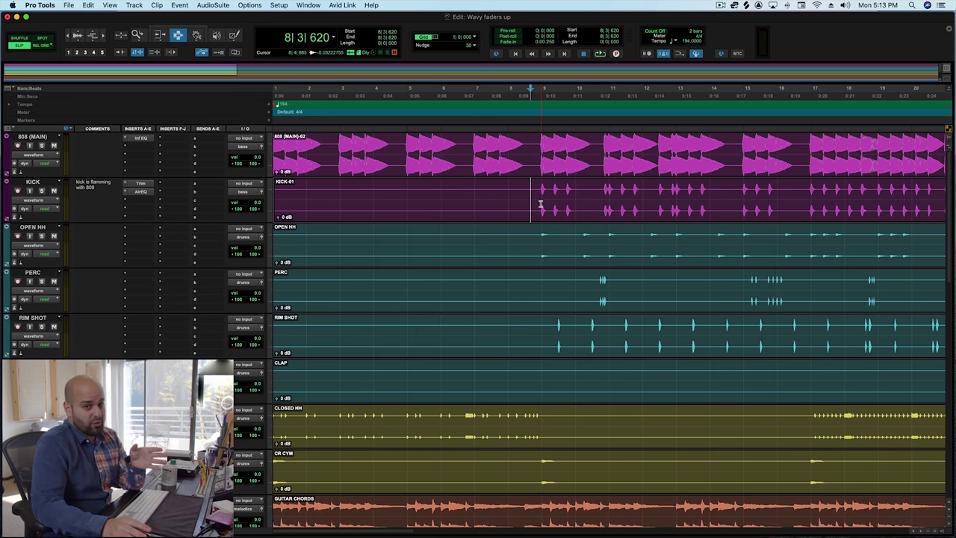
Solo the KICK track and play it from just before its first hit at bar 9.
{"action": "left_click", "coordinate": [537, 203]}
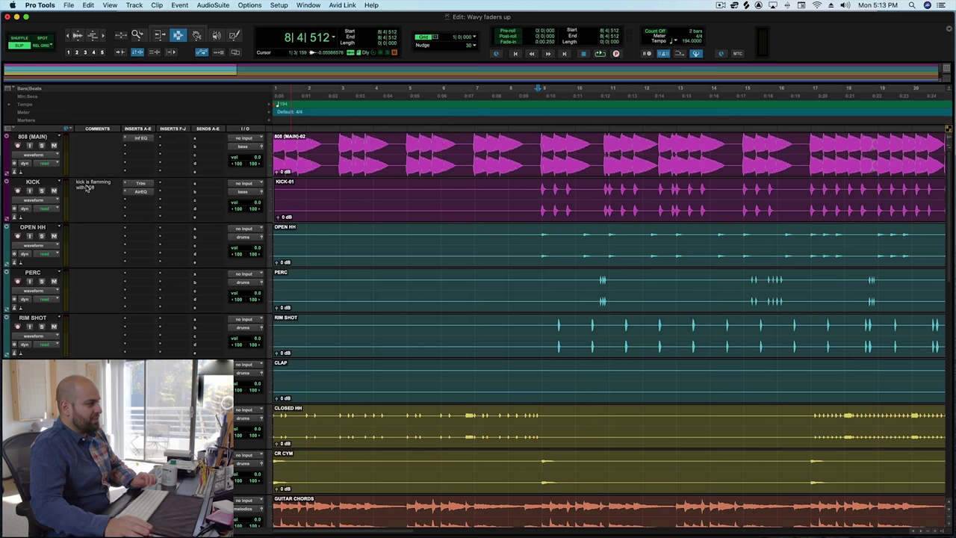
{"action": "key", "text": "semicolon"}
{"action": "left_click", "coordinate": [42, 191]}
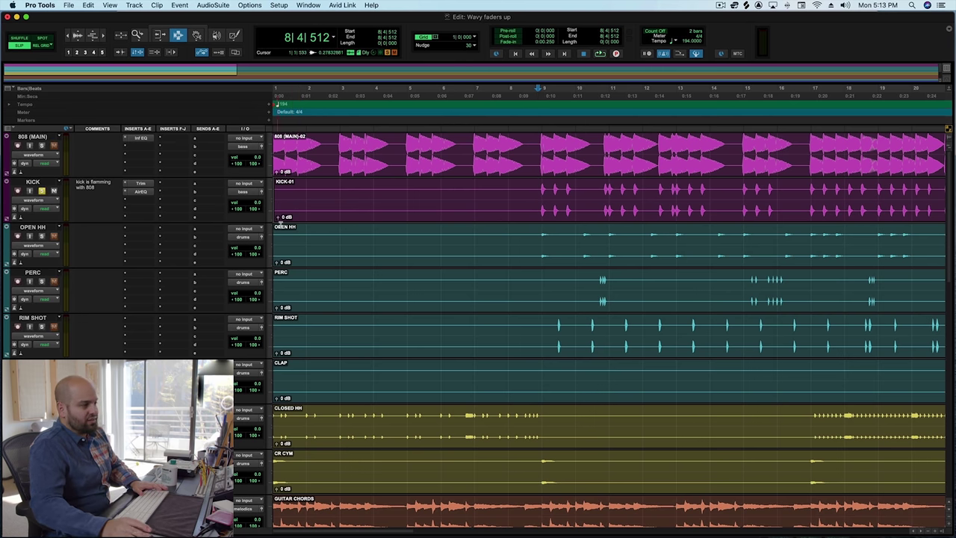
{"action": "key", "text": "space"}
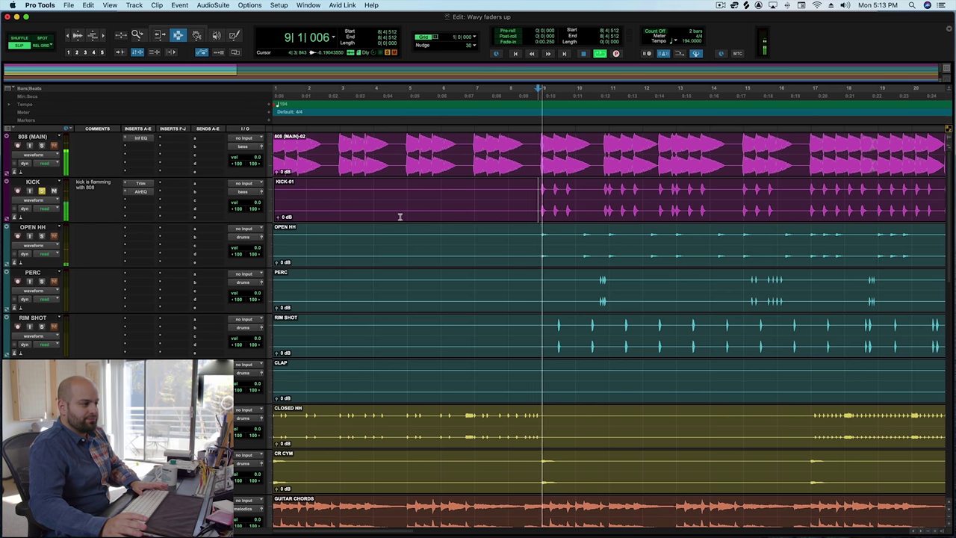
{"action": "key", "text": "space"}
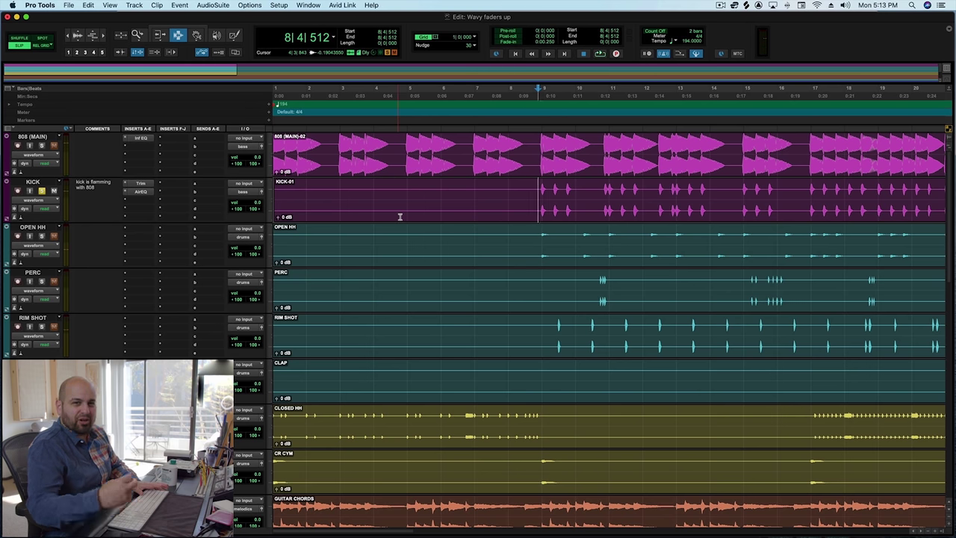
Insert Virtual Mix Rack on the KICK track's third insert and load the CS-EQ module into its first slot.
{"action": "left_click", "coordinate": [129, 203]}
{"action": "left_click", "coordinate": [148, 188]}
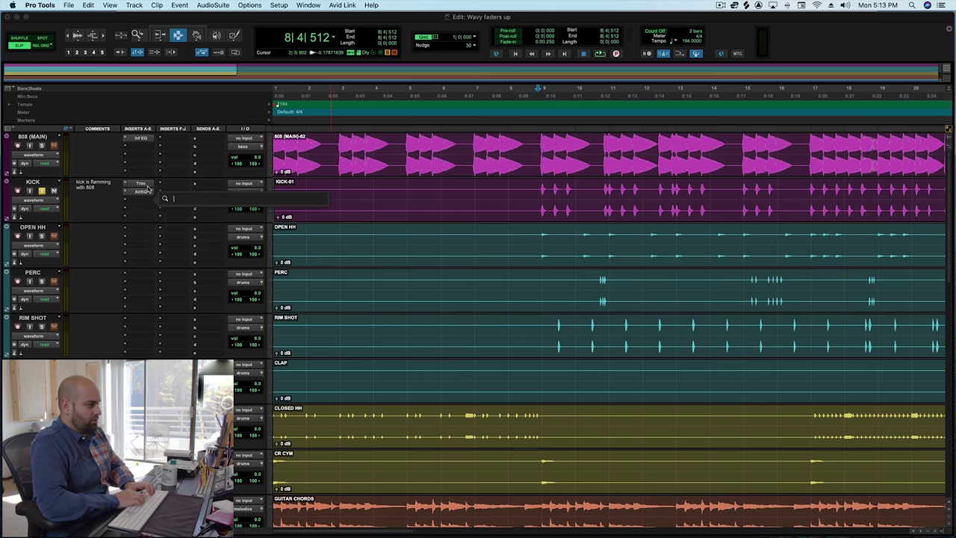
{"action": "type", "text": "eq"}
{"action": "key", "text": "Return"}
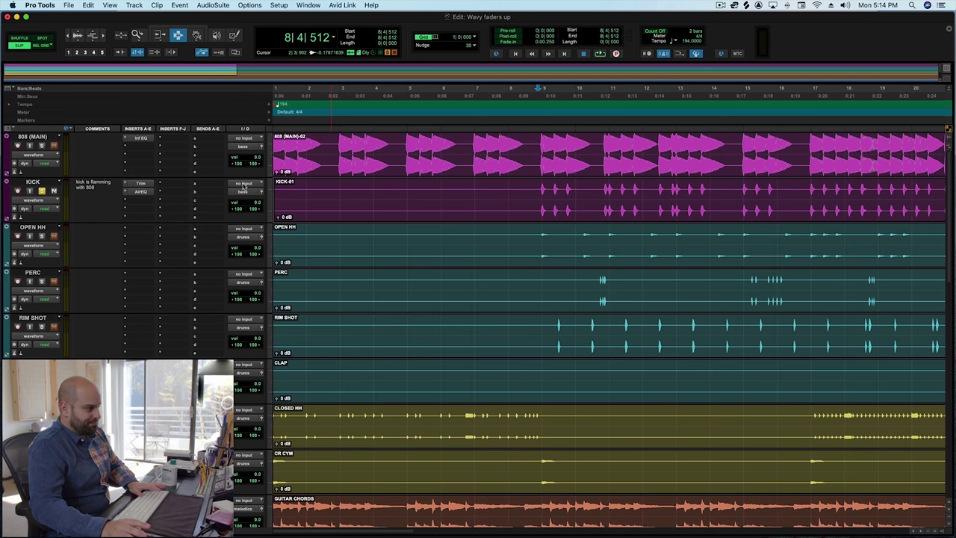
{"action": "scroll", "coordinate": [426, 242], "scroll_direction": "down", "scroll_amount": 1}
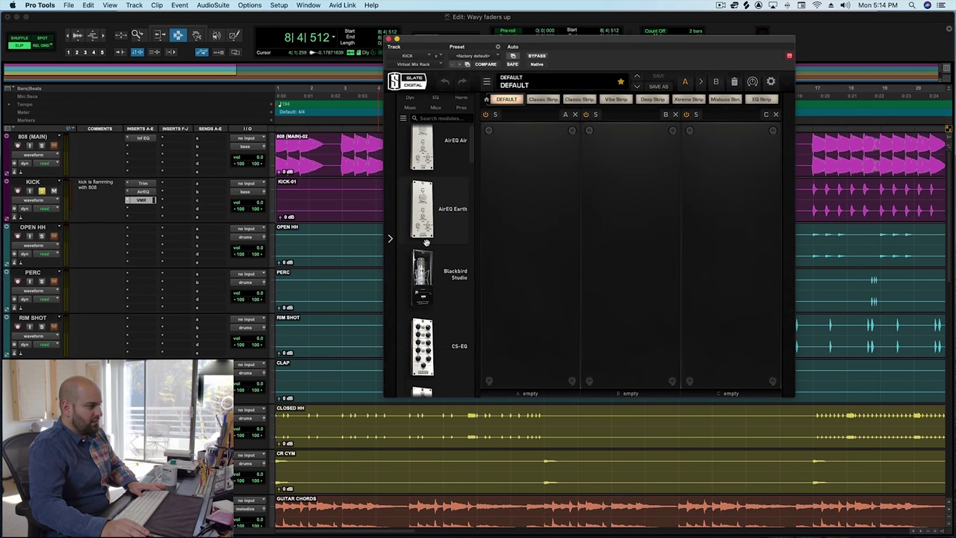
{"action": "left_click_drag", "start_coordinate": [429, 349], "coordinate": [522, 299]}
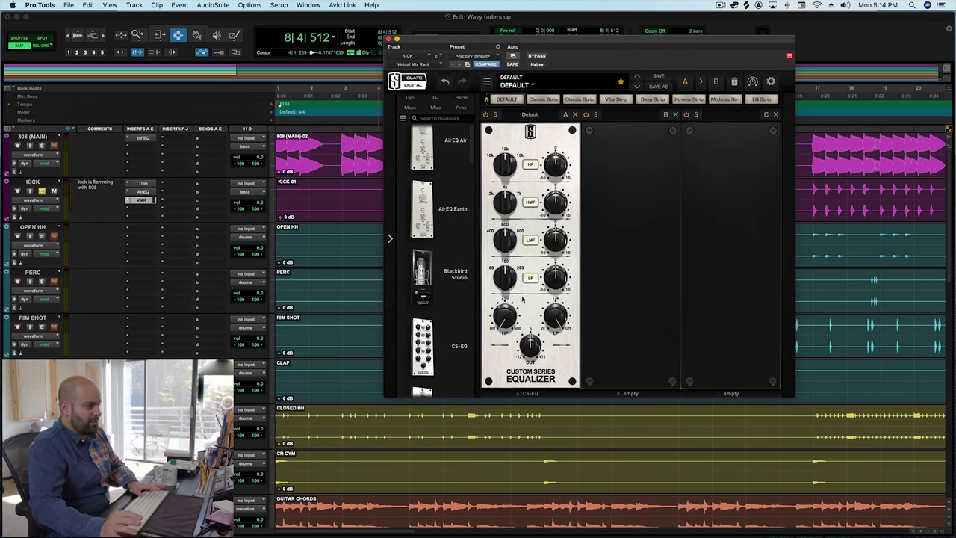
Leave only the HMF band active on the kick's CS-EQ and boost its gain while the track plays.
{"action": "left_click", "coordinate": [530, 241]}
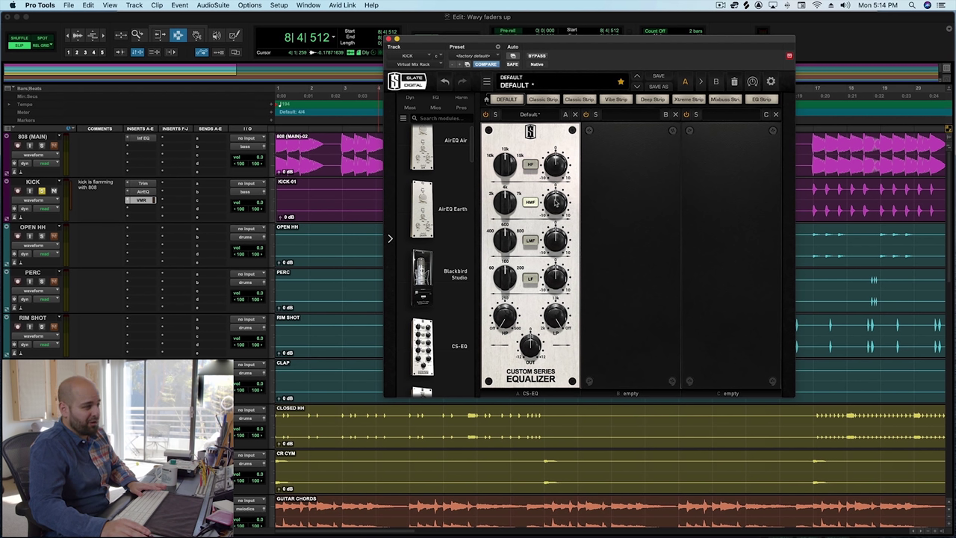
{"action": "key", "text": "space"}
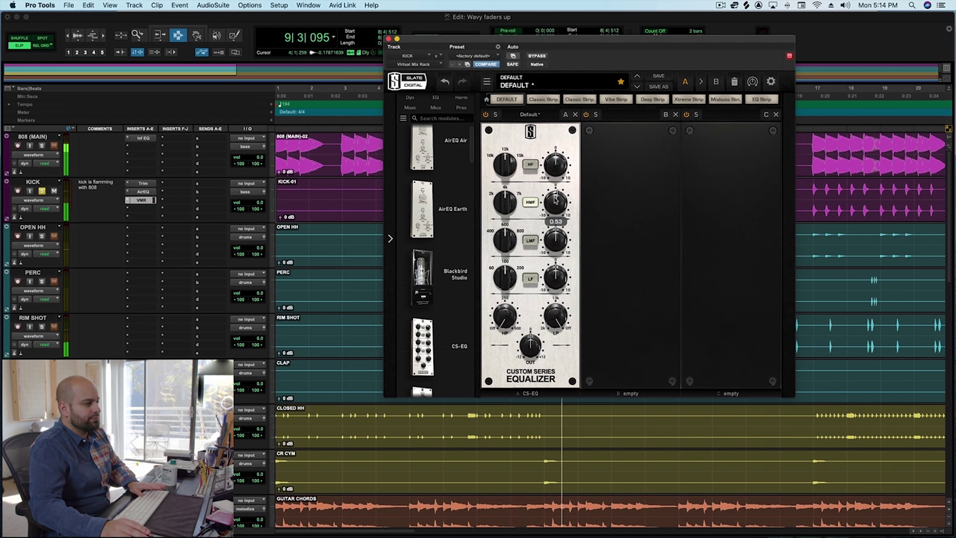
{"action": "left_click_drag", "start_coordinate": [555, 202], "coordinate": [556, 173]}
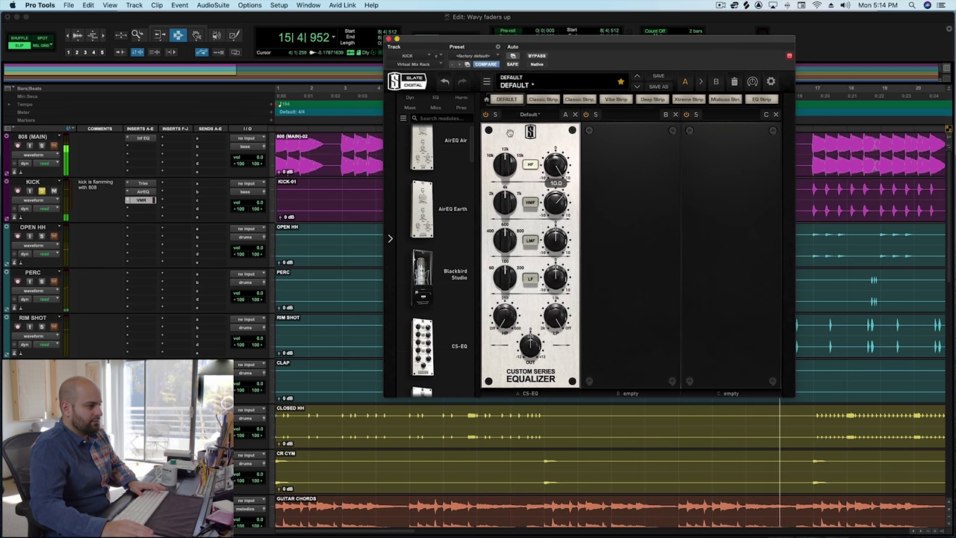
Boost the CS-EQ's HF band with its frequency lowered toward 10k, adjust the gains by ear and compare against bypass.
{"action": "mouse_move", "coordinate": [523, 172]}
{"action": "key", "text": "space"}
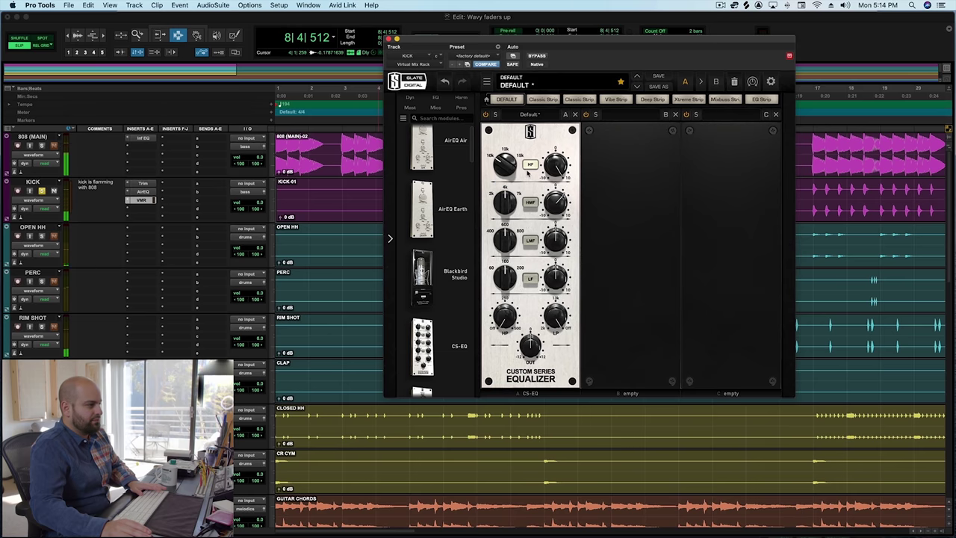
{"action": "key", "text": "space"}
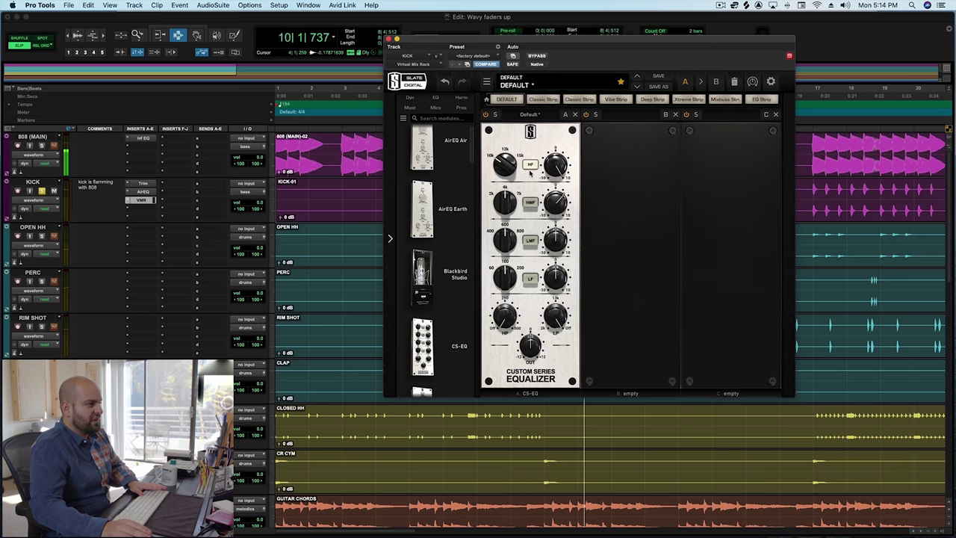
{"action": "key", "text": "space"}
{"action": "mouse_move", "coordinate": [559, 165]}
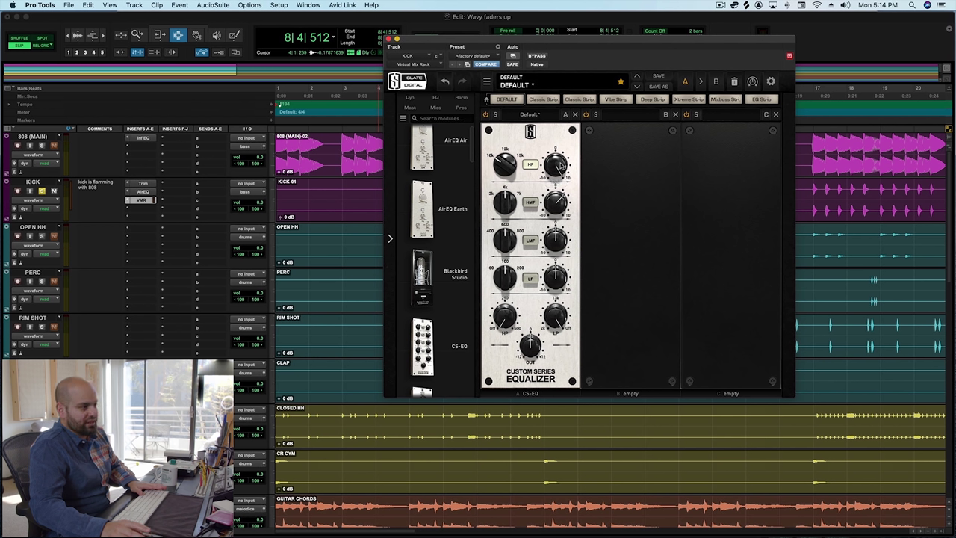
{"action": "left_click_drag", "start_coordinate": [559, 166], "coordinate": [555, 174]}
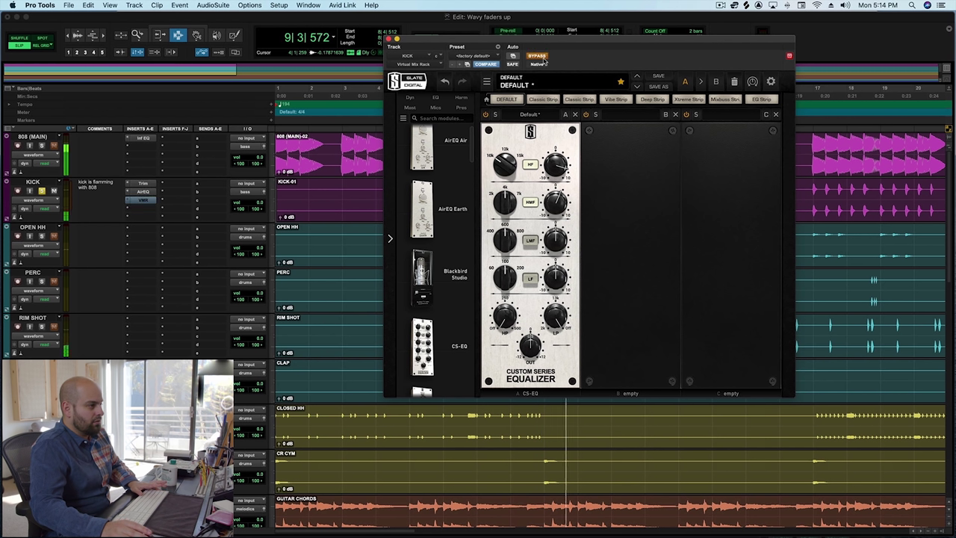
{"action": "key", "text": "space"}
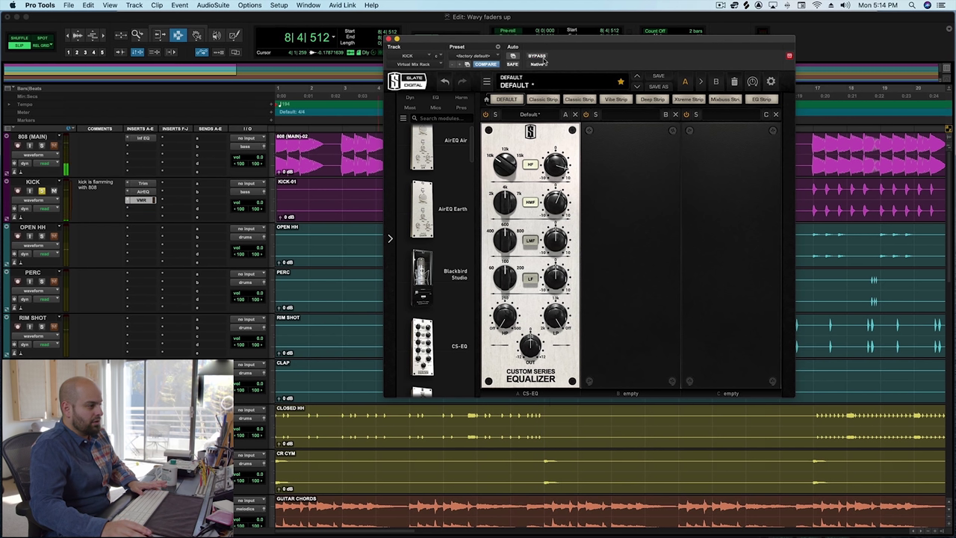
Find the New York saturation module in the module library and load it into the rack's second slot.
{"action": "scroll", "coordinate": [458, 216], "scroll_direction": "down", "scroll_amount": 5}
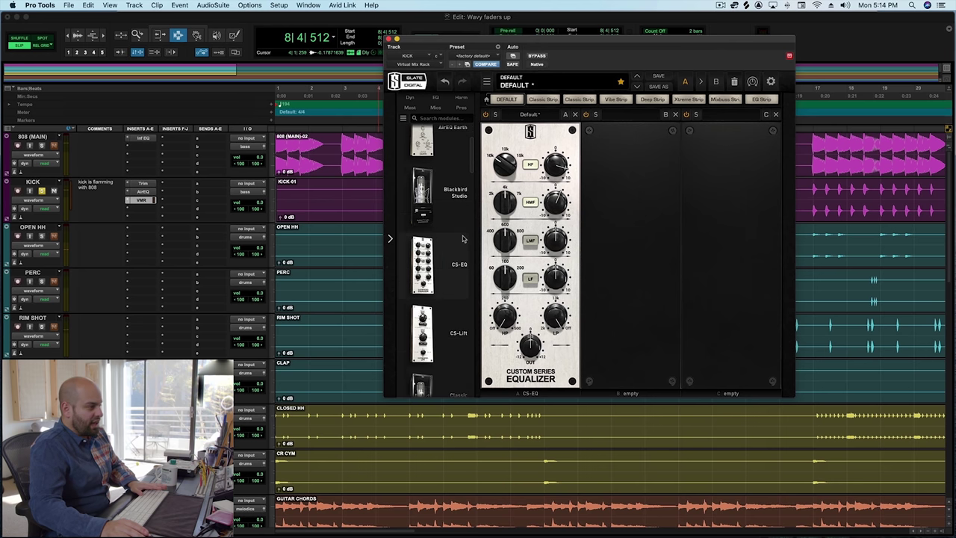
{"action": "mouse_move", "coordinate": [462, 239]}
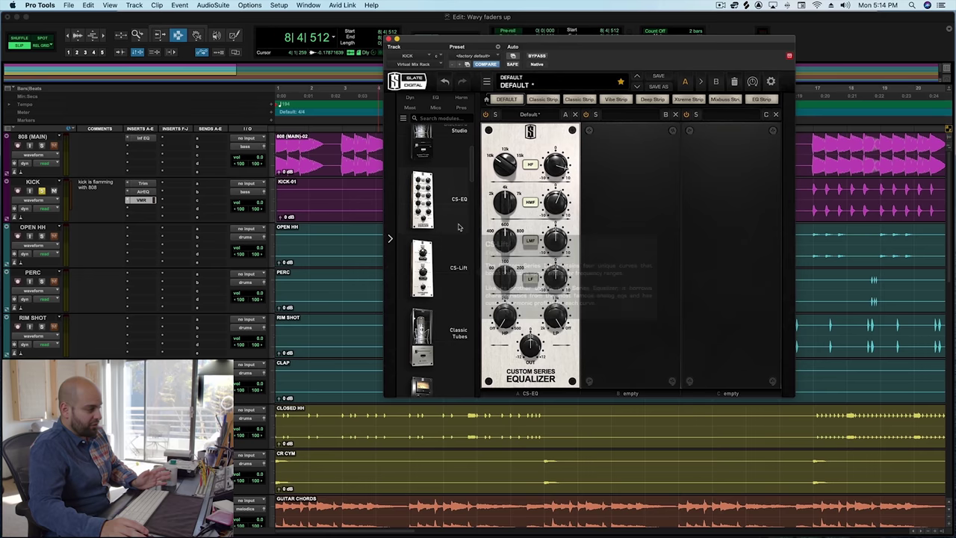
{"action": "scroll", "coordinate": [461, 232], "scroll_direction": "down", "scroll_amount": 10}
{"action": "scroll", "coordinate": [461, 228], "scroll_direction": "down", "scroll_amount": 10}
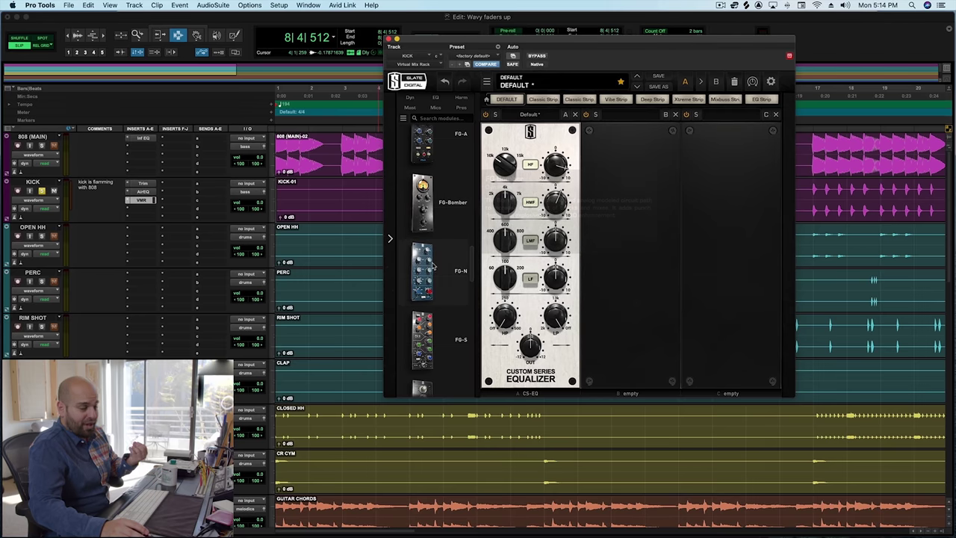
{"action": "scroll", "coordinate": [442, 251], "scroll_direction": "down", "scroll_amount": 3}
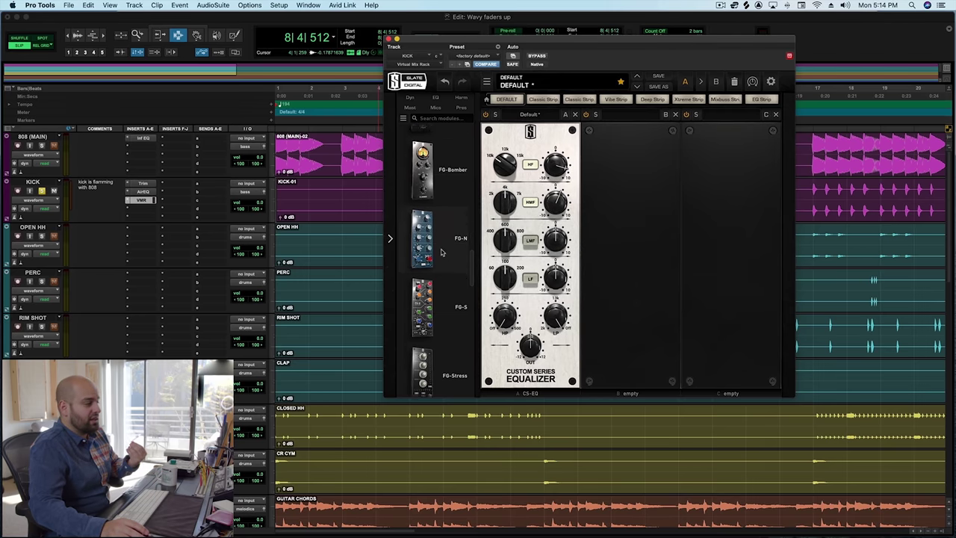
{"action": "scroll", "coordinate": [453, 252], "scroll_direction": "down", "scroll_amount": 10}
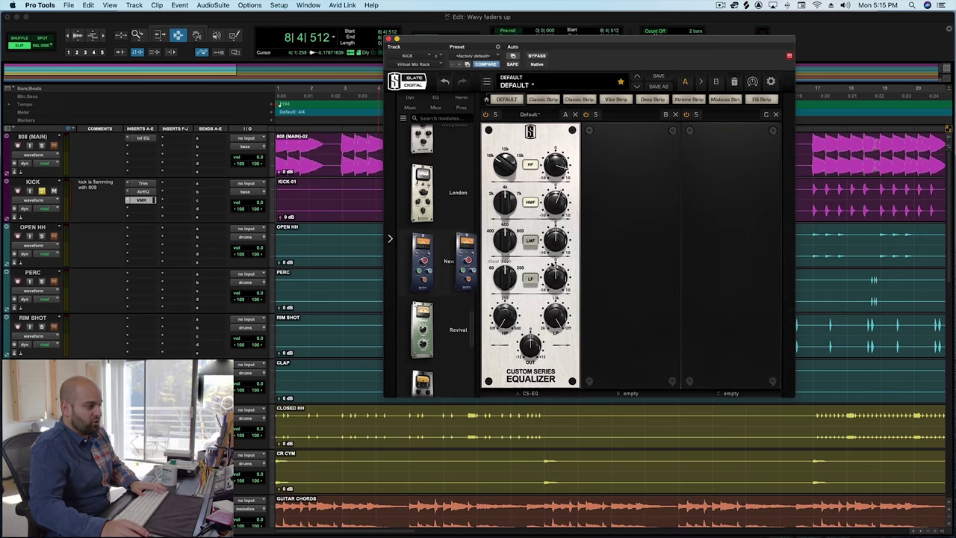
{"action": "left_click_drag", "start_coordinate": [453, 258], "coordinate": [648, 244]}
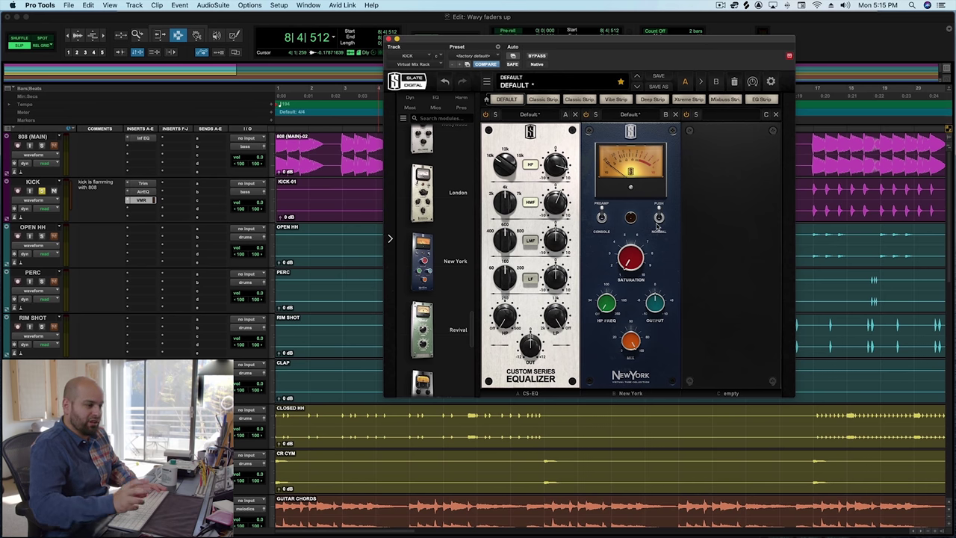
Raise the New York module's saturation to about 7.75 while playing the soloed kick.
{"action": "key", "text": "space"}
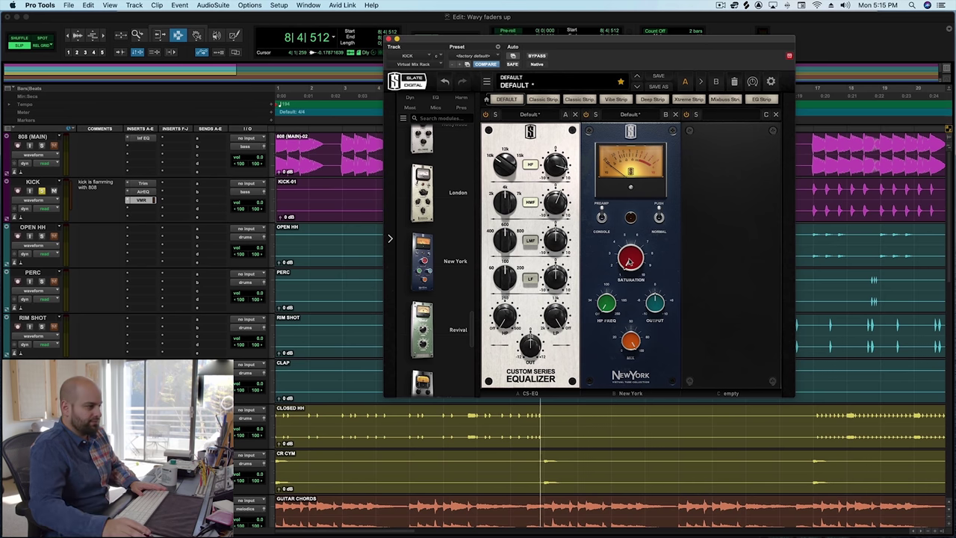
{"action": "left_click_drag", "start_coordinate": [640, 224], "coordinate": [657, 165]}
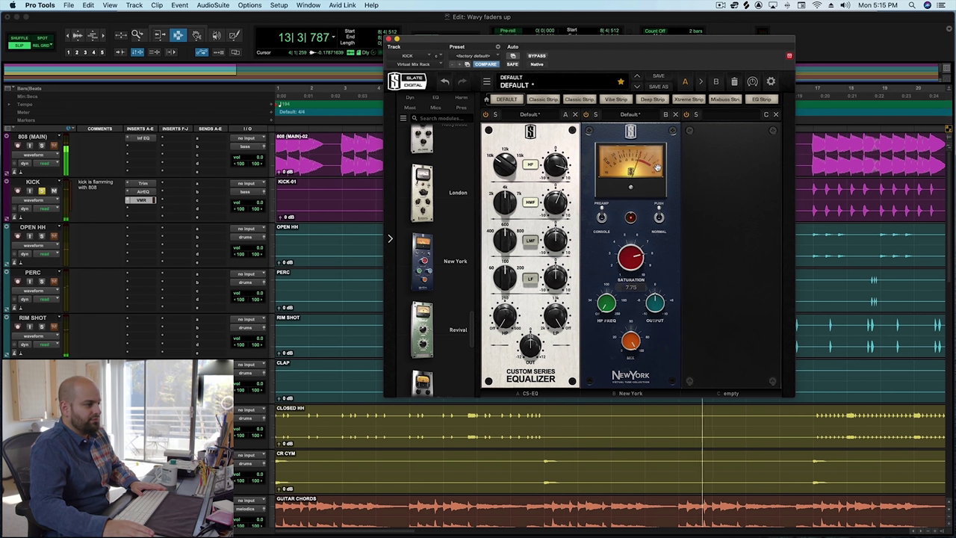
{"action": "key", "text": "space"}
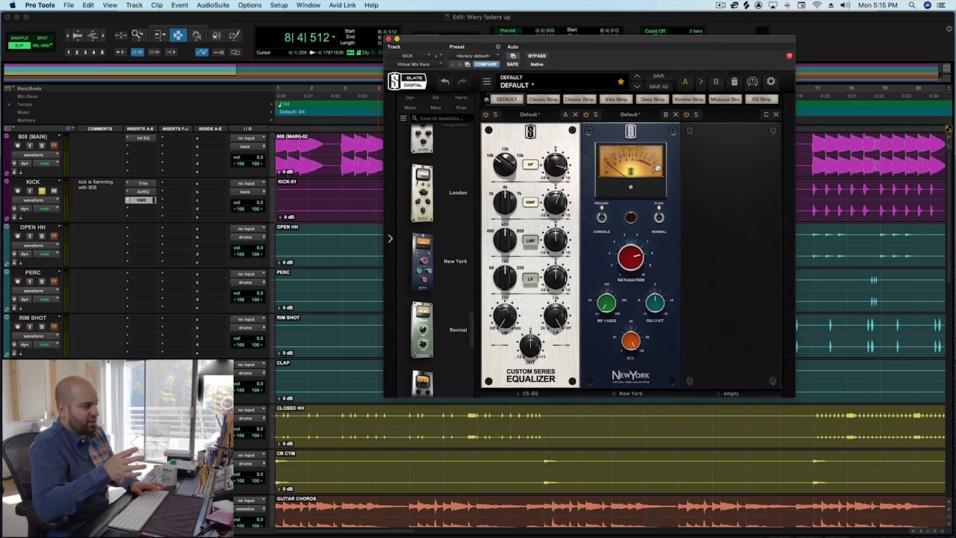
Solo the 808 together with the kick and lower the New York module's mix to about 25.3% during playback.
{"action": "left_click", "coordinate": [43, 145]}
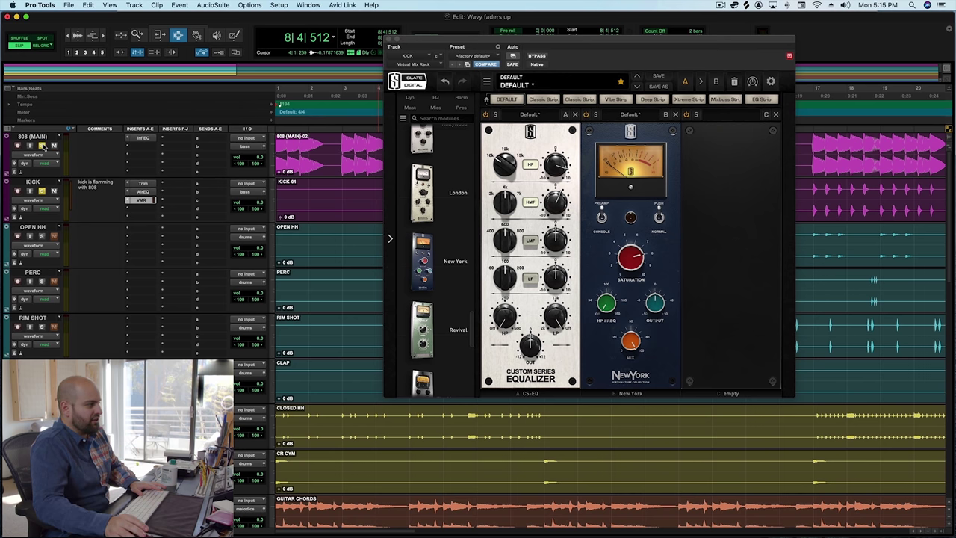
{"action": "key", "text": "space"}
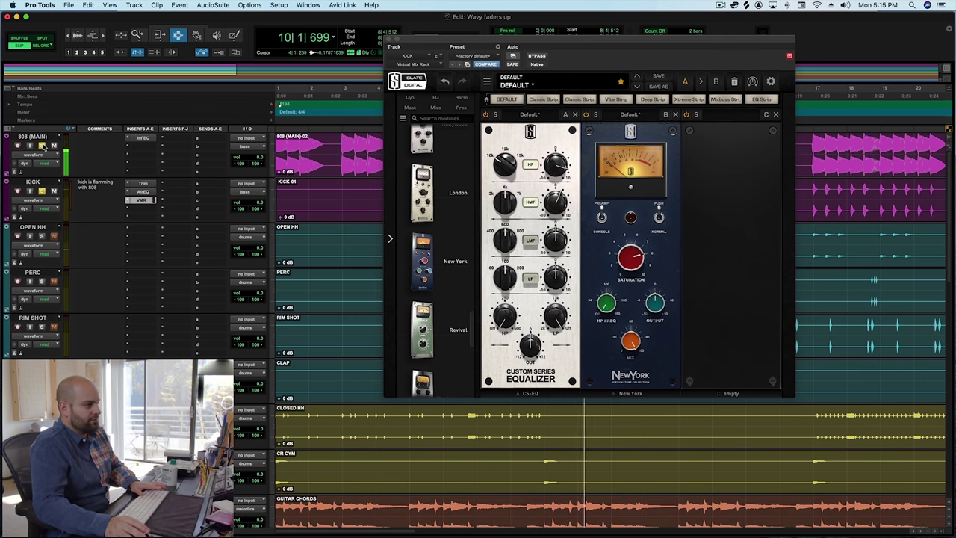
{"action": "key", "text": "space"}
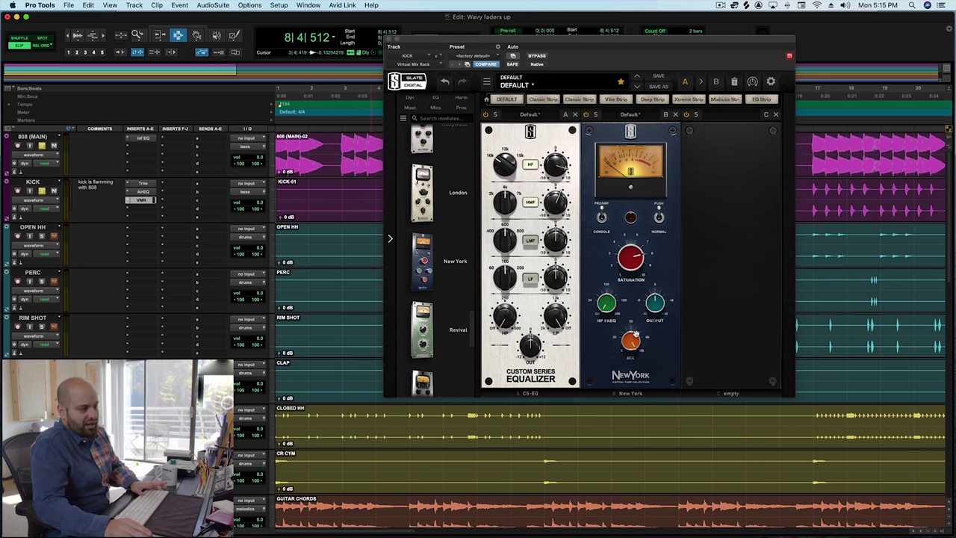
{"action": "left_click_drag", "start_coordinate": [635, 334], "coordinate": [635, 341]}
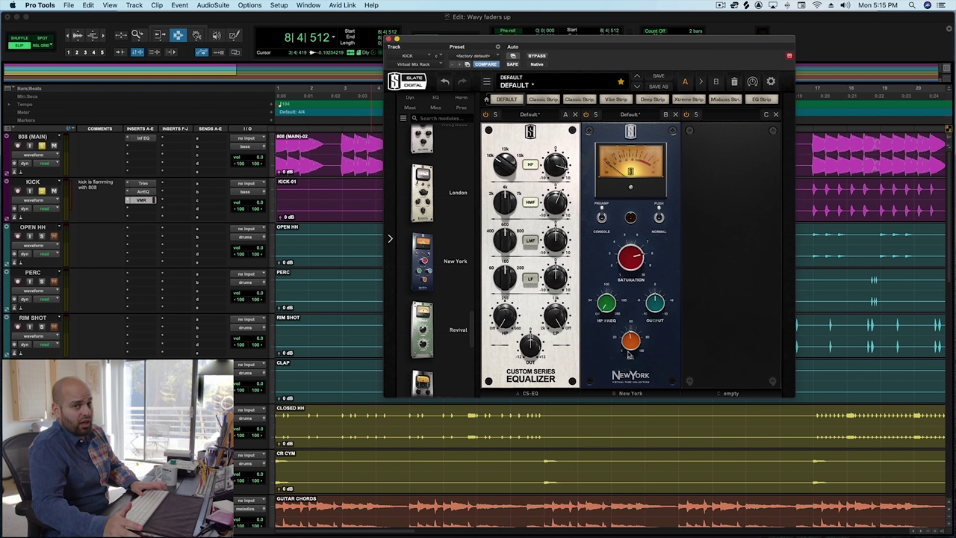
{"action": "key", "text": "space"}
{"action": "left_click_drag", "start_coordinate": [630, 357], "coordinate": [615, 374]}
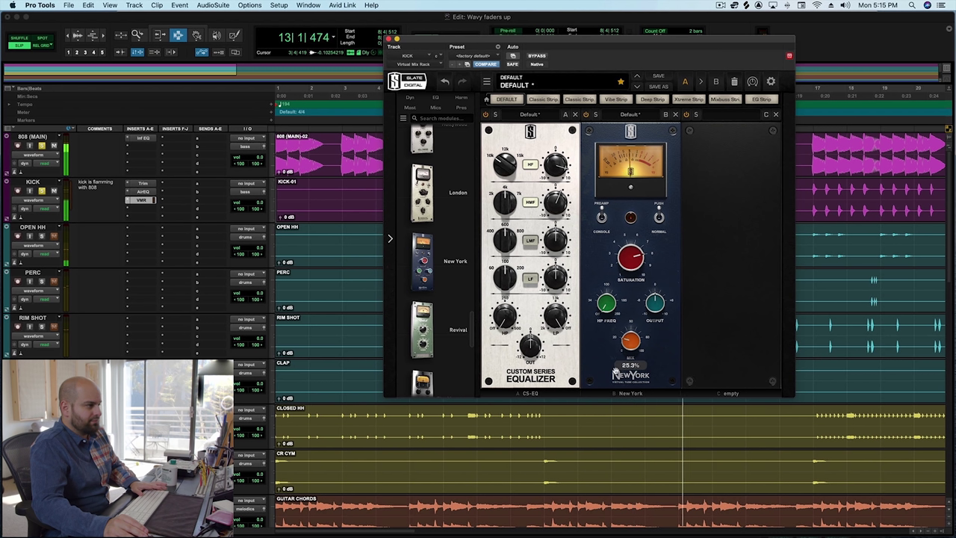
Compare the kick's Virtual Mix Rack processing with its bypassed sound, leave it active and close the plug-in.
{"action": "left_click", "coordinate": [537, 56]}
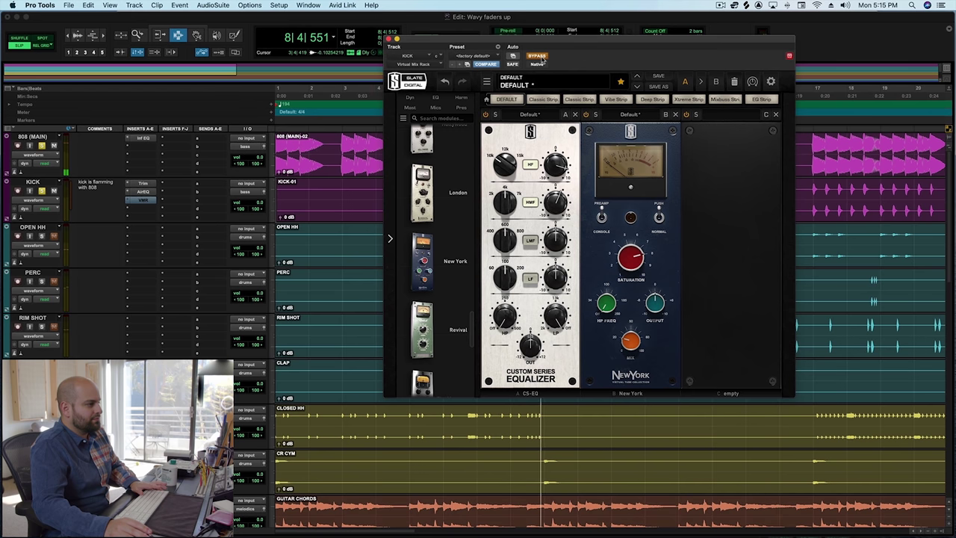
{"action": "left_click", "coordinate": [539, 57]}
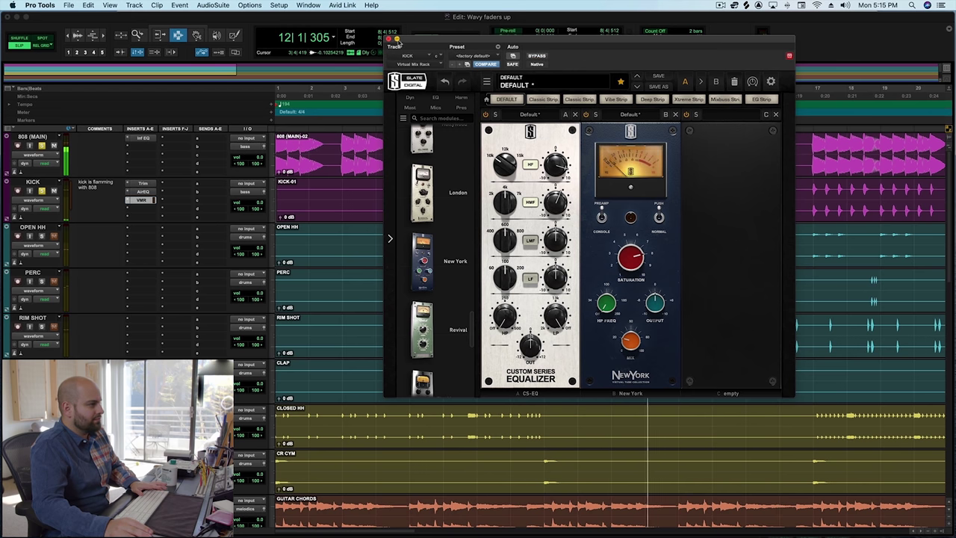
{"action": "left_click", "coordinate": [389, 38]}
Unsolo the 808 and kick and audition the full mix from just before bar 9.
{"action": "key", "text": "space"}
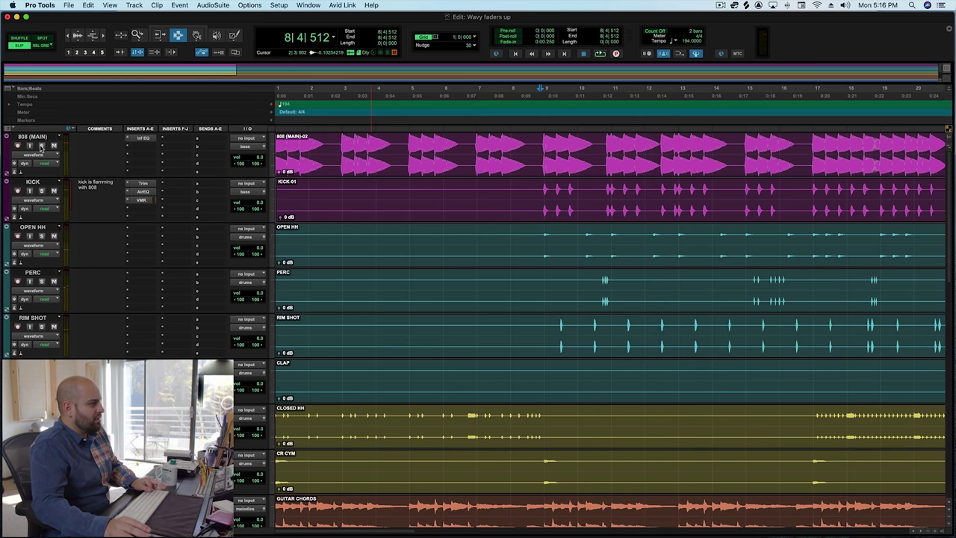
{"action": "key", "text": "space"}
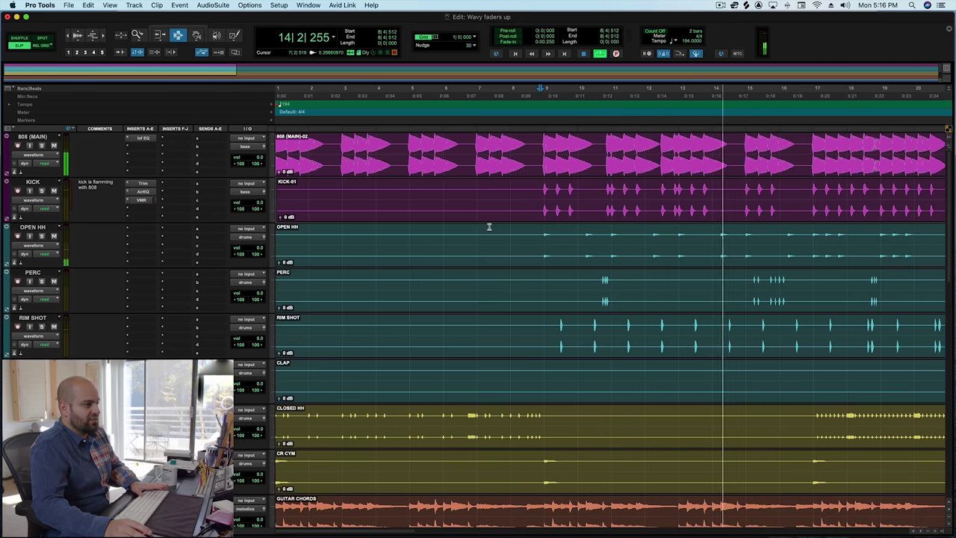
{"action": "key", "text": "space"}
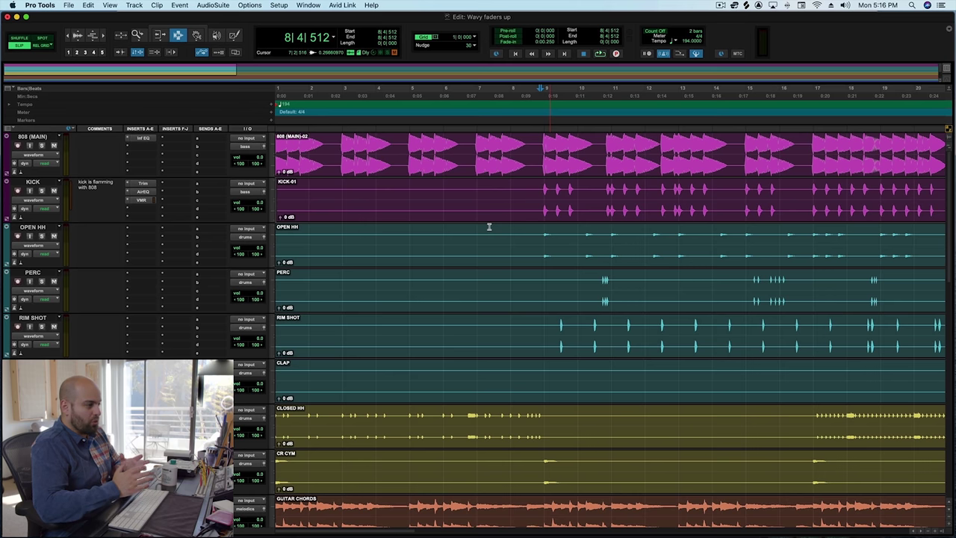
Duplicate the 808 (MAIN) track once with its playlists, automation, inserts, sends and group assignments, placed directly after the original.
{"action": "key", "text": "super+bracketleft"}
{"action": "key", "text": "super+bracketleft"}
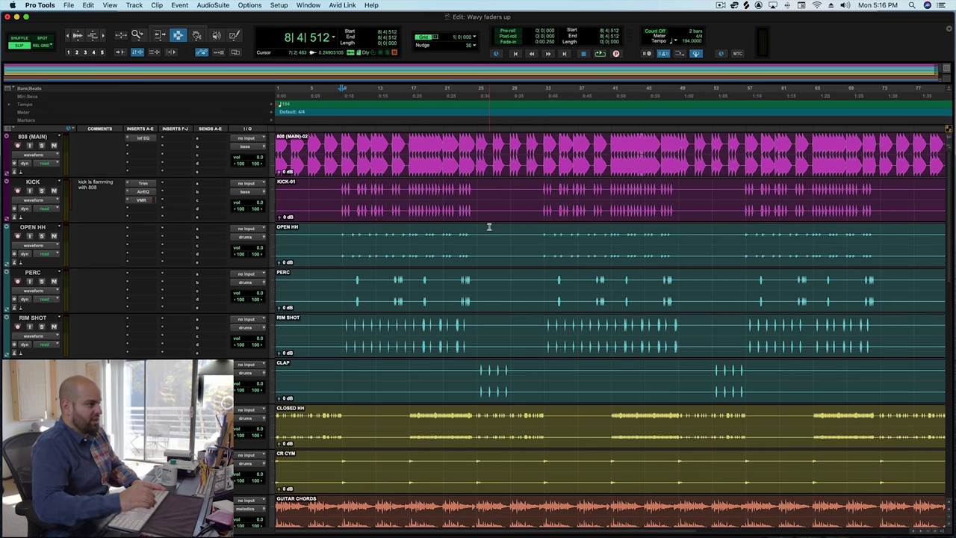
{"action": "left_click", "coordinate": [340, 153]}
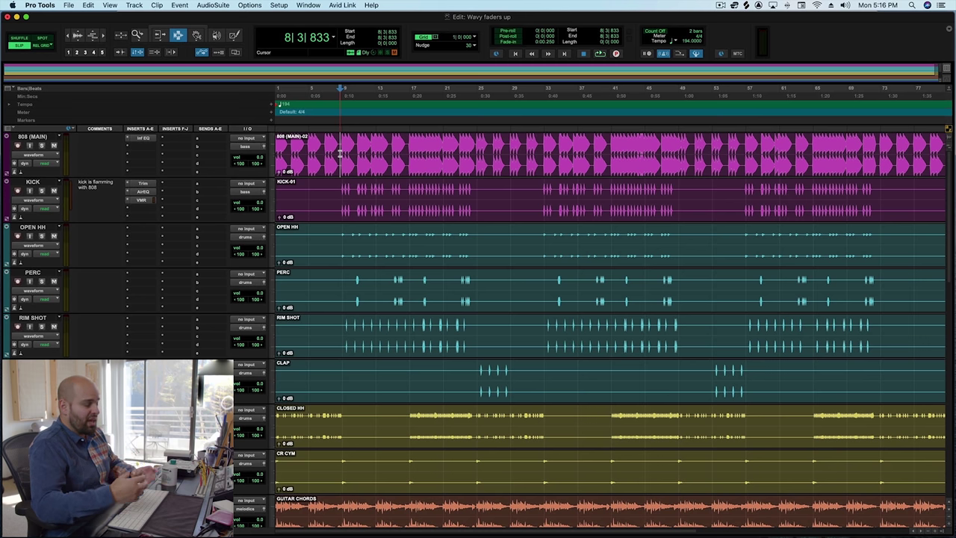
{"action": "left_click", "coordinate": [32, 137]}
{"action": "right_click", "coordinate": [32, 137]}
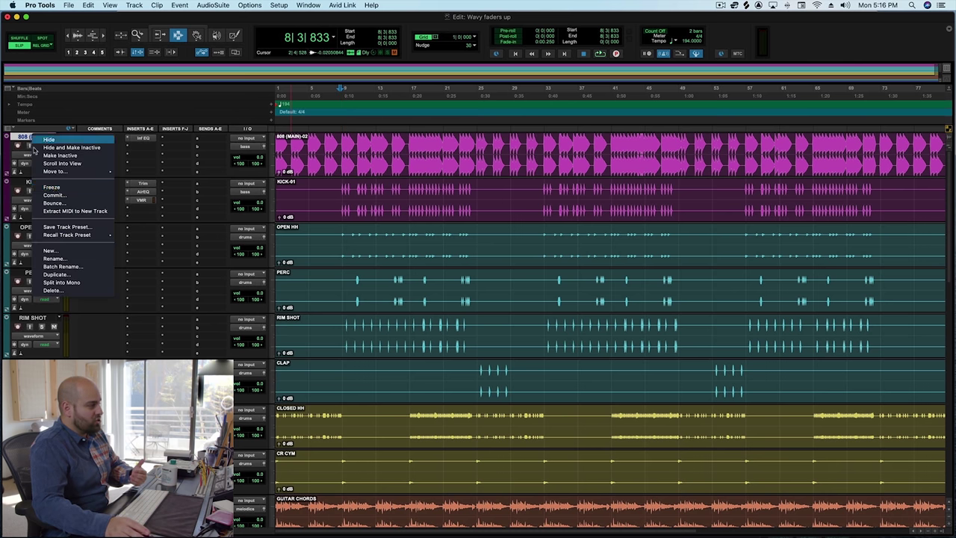
{"action": "left_click", "coordinate": [62, 275]}
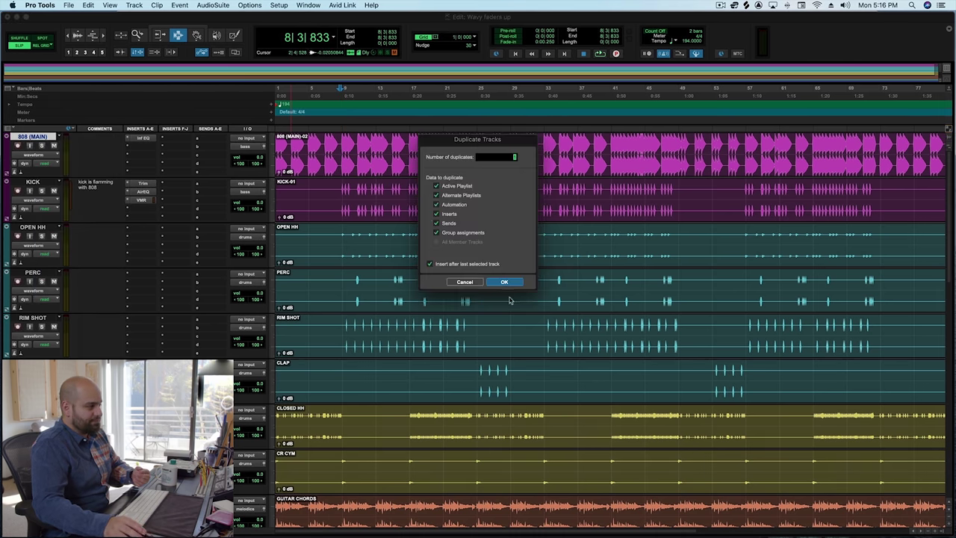
{"action": "left_click", "coordinate": [505, 283]}
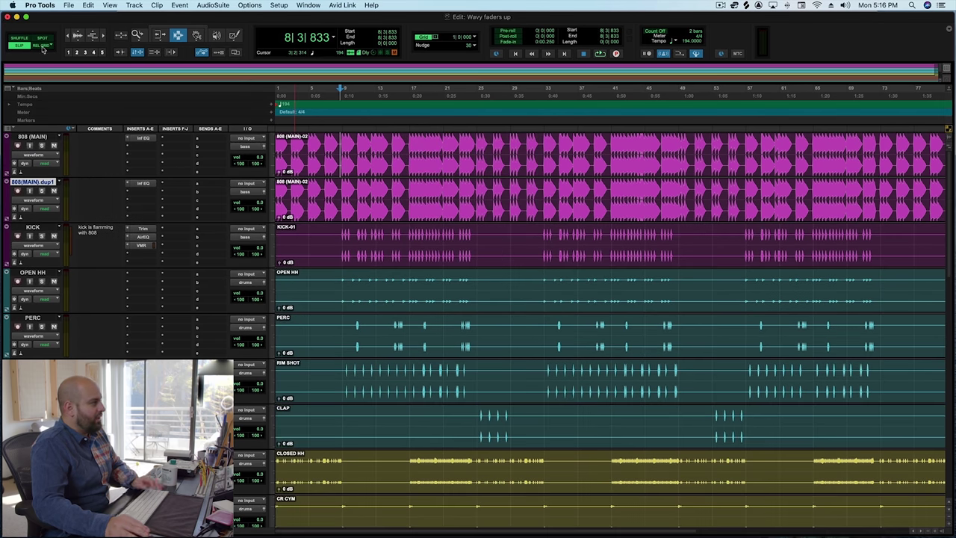
Split both 808 tracks at bars 9 and 25, deleting the bar 9–25 clip from the duplicate and the opening clip from the original.
{"action": "left_click_drag", "start_coordinate": [343, 150], "coordinate": [475, 213]}
{"action": "key", "text": "super+e"}
{"action": "double_click", "coordinate": [438, 201]}
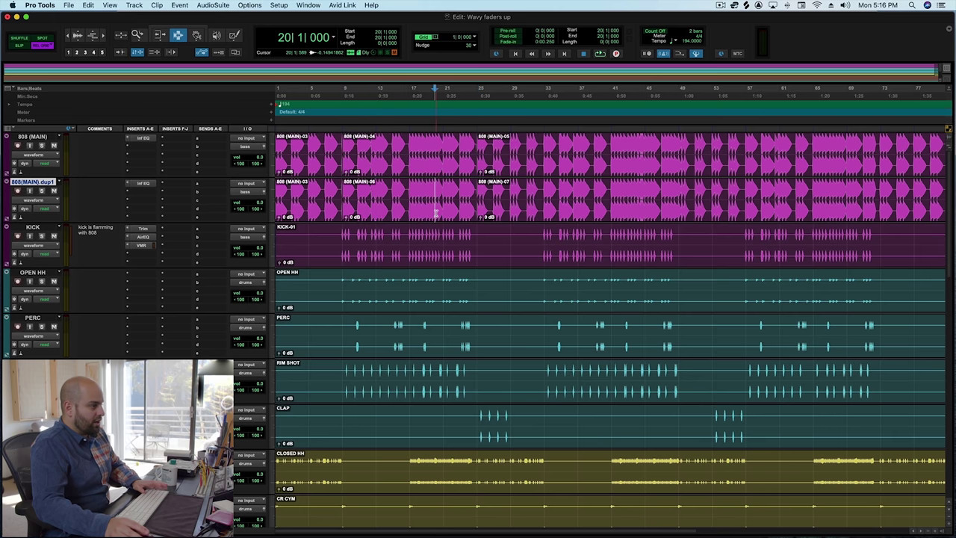
{"action": "key", "text": "Delete"}
{"action": "left_click", "coordinate": [323, 161]}
{"action": "key", "text": "Delete"}
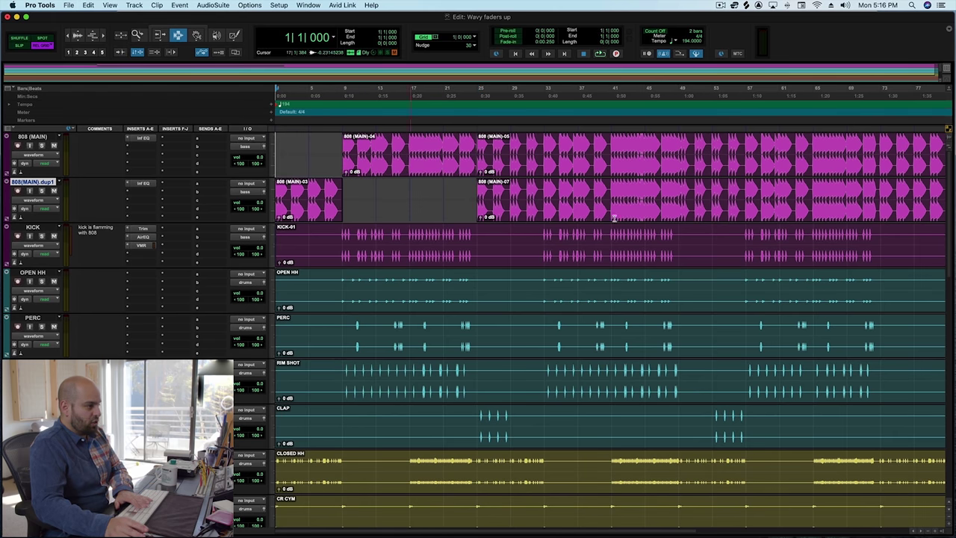
Split both 808 tracks at bar 33 and delete the bar 25–33 clip from the original 808 (MAIN) track.
{"action": "left_click", "coordinate": [545, 196]}
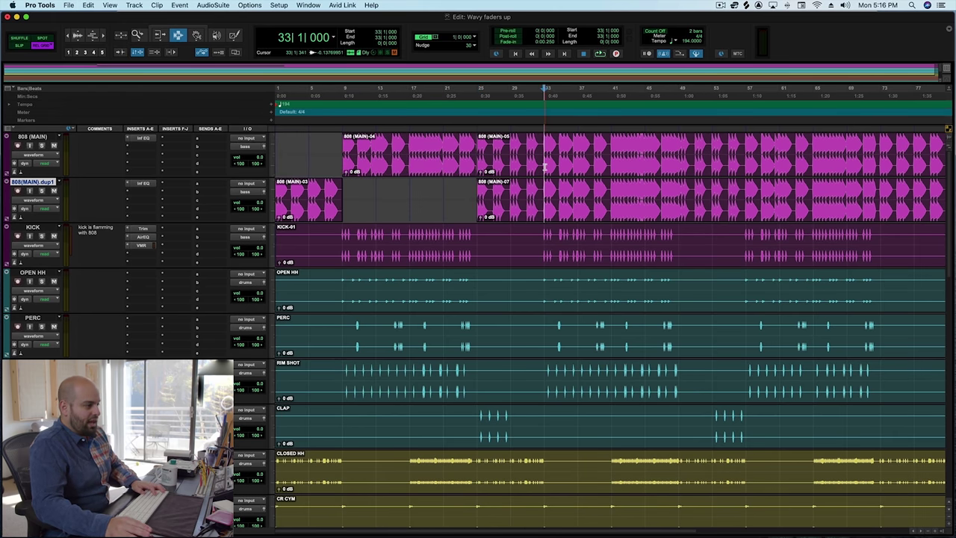
{"action": "key", "text": "super+e"}
{"action": "double_click", "coordinate": [508, 157]}
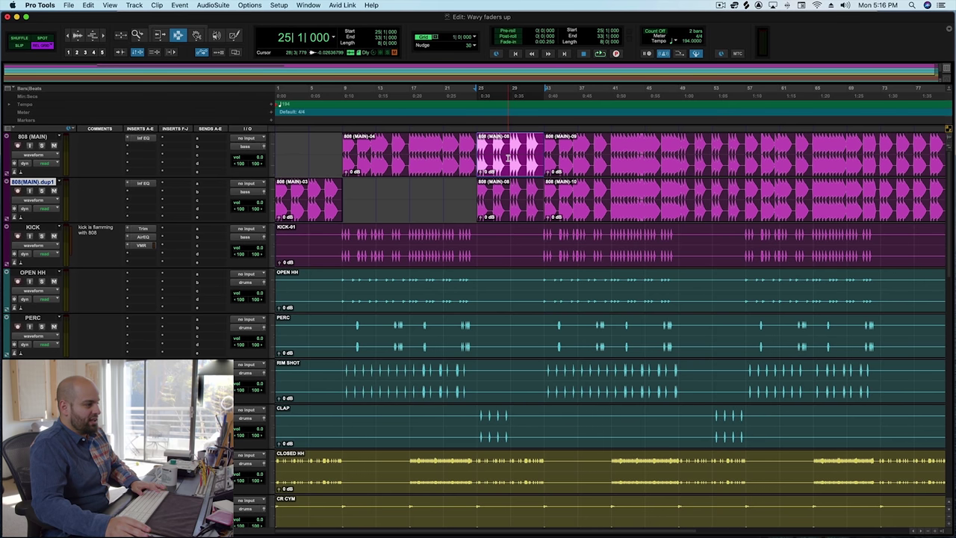
{"action": "key", "text": "Delete"}
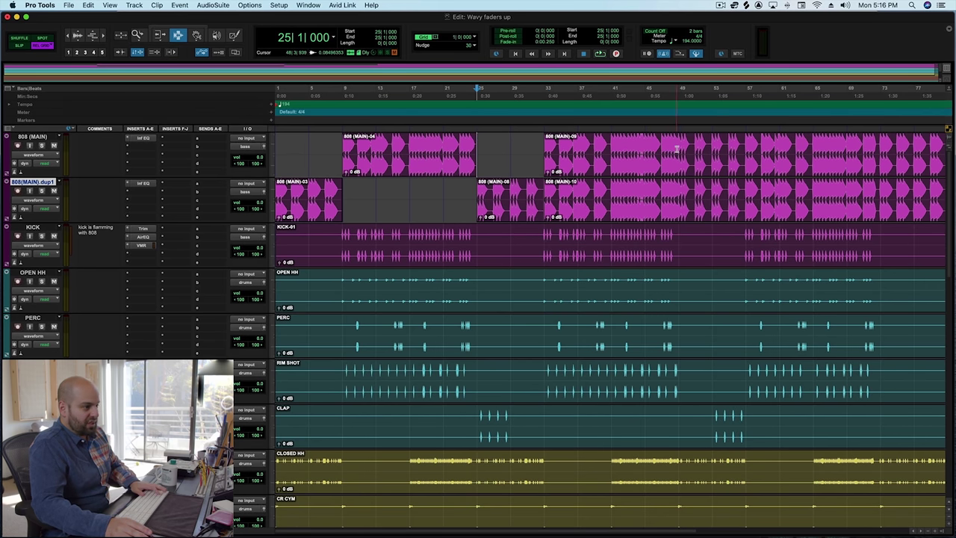
Split both 808 tracks at bars 49 and 57, delete bars 49–57 from the original and 33–49 from the duplicate, and save the session.
{"action": "left_click_drag", "start_coordinate": [677, 149], "coordinate": [745, 197]}
{"action": "key", "text": "super+e"}
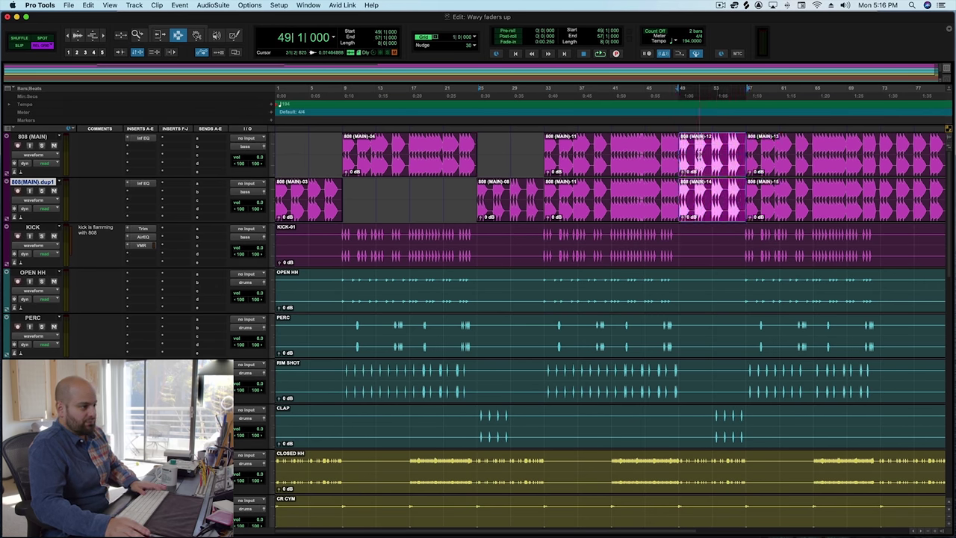
{"action": "double_click", "coordinate": [700, 155]}
{"action": "key", "text": "Delete"}
{"action": "double_click", "coordinate": [633, 192]}
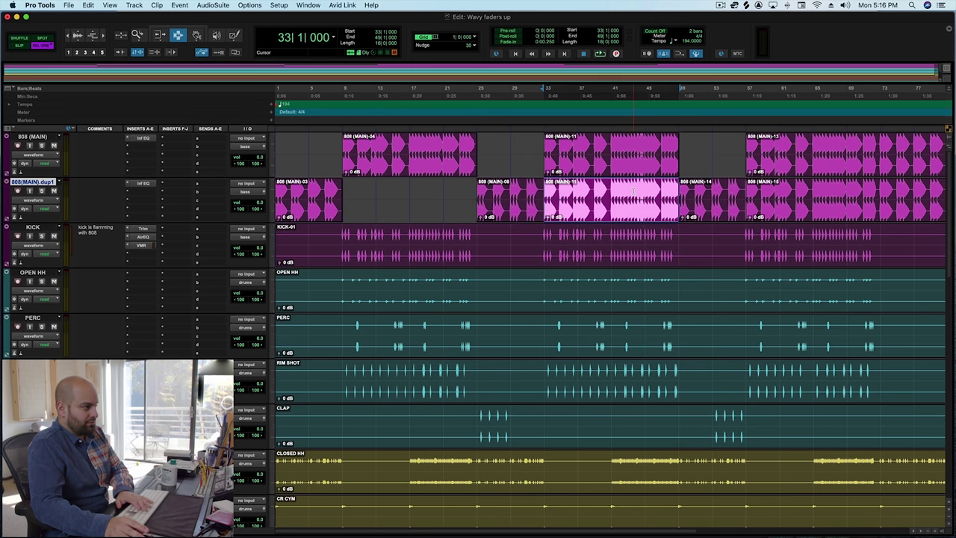
{"action": "key", "text": "Delete"}
{"action": "key", "text": "super+s"}
{"action": "key", "text": "Return"}
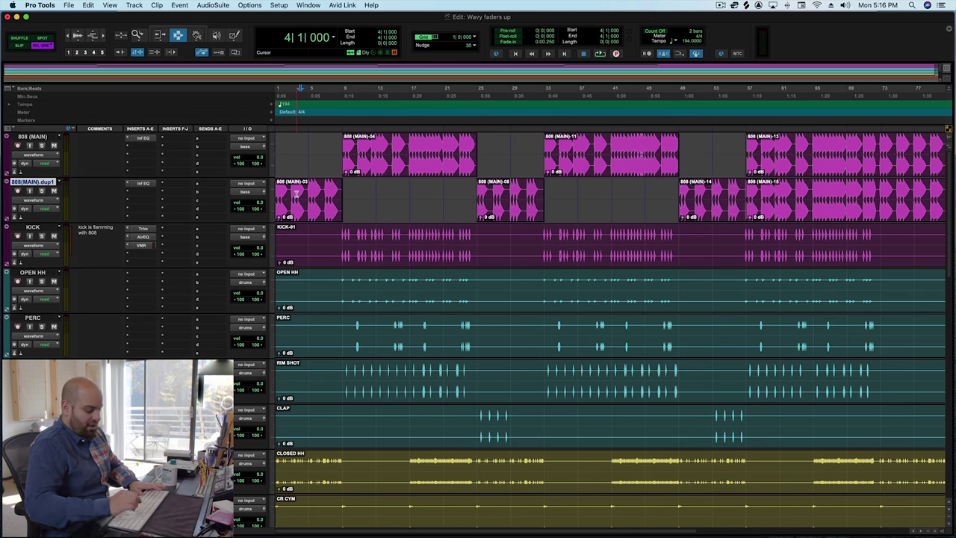
Audition the mix from the start with the duplicate 808 track's Inf EQ active and with it bypassed.
{"action": "key", "text": "space"}
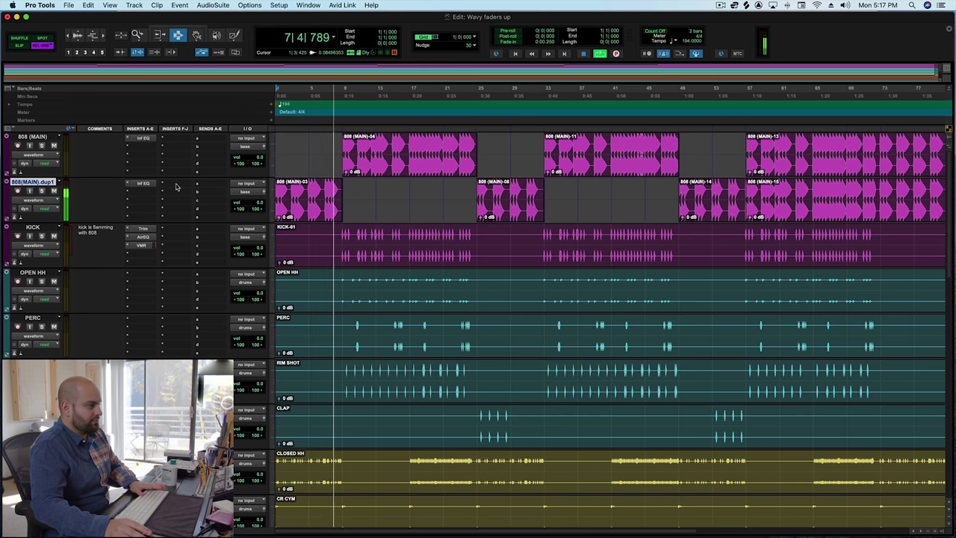
{"action": "key", "text": "space"}
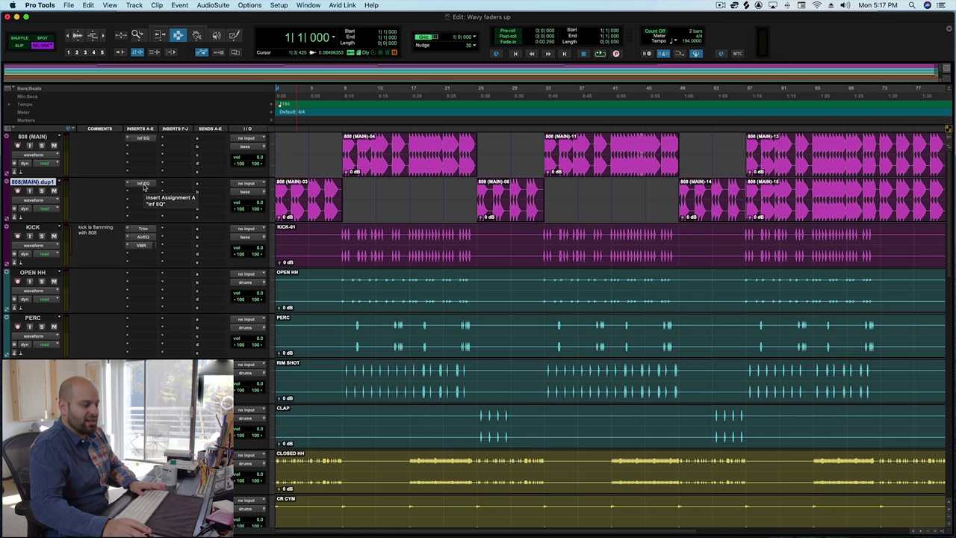
{"action": "left_click", "coordinate": [139, 184], "text": "super"}
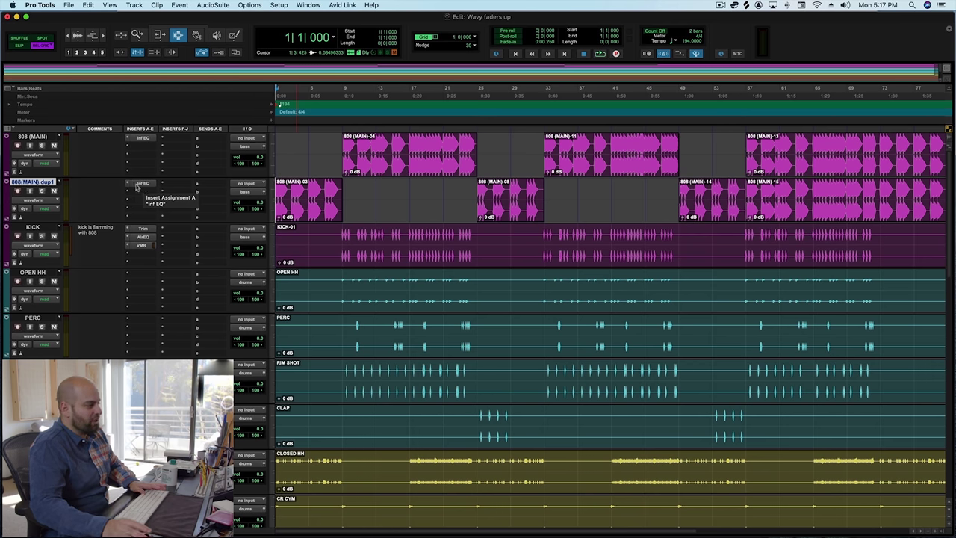
{"action": "key", "text": "space"}
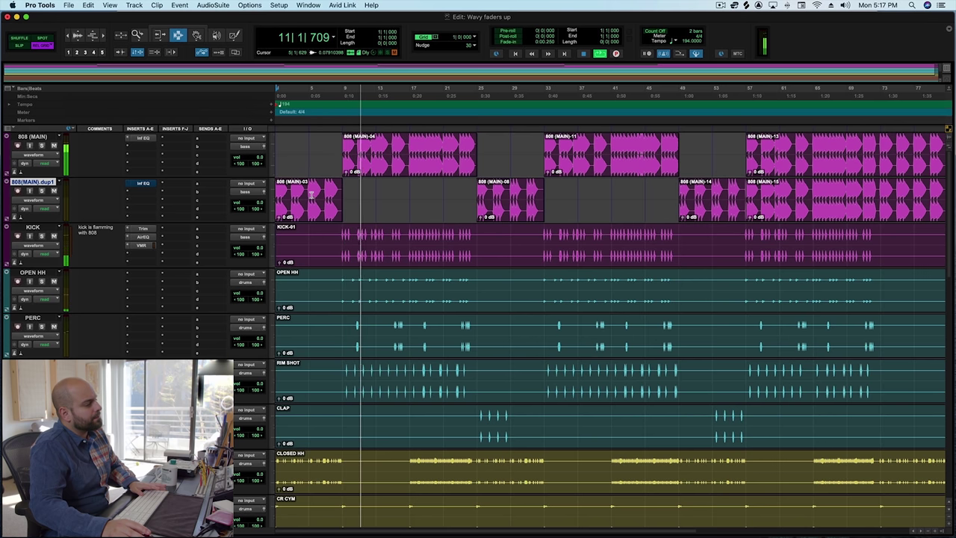
{"action": "key", "text": "space"}
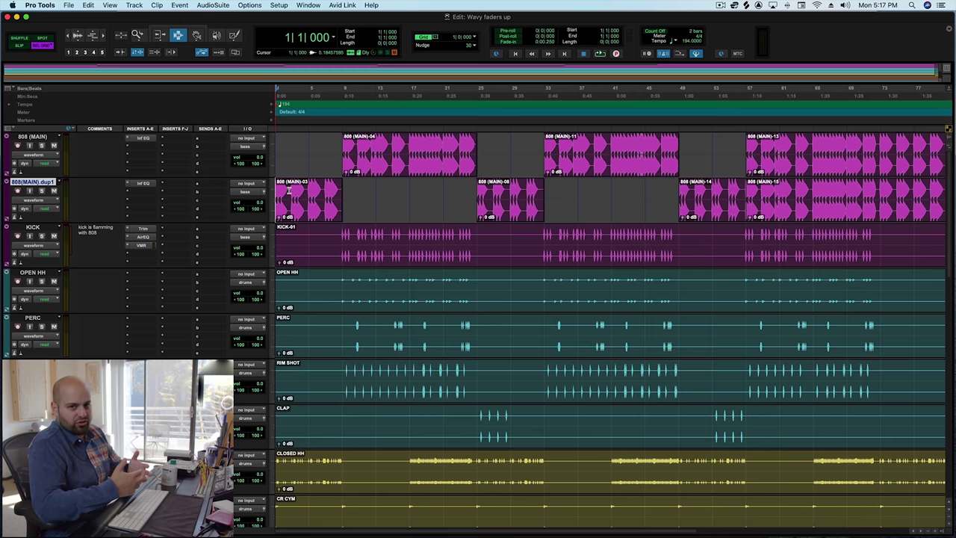
Insert the stereo Virtual Mix Rack after the Inf EQ on the duplicate 808 track.
{"action": "left_click", "coordinate": [146, 196]}
{"action": "left_click", "coordinate": [162, 176]}
{"action": "left_click", "coordinate": [162, 179]}
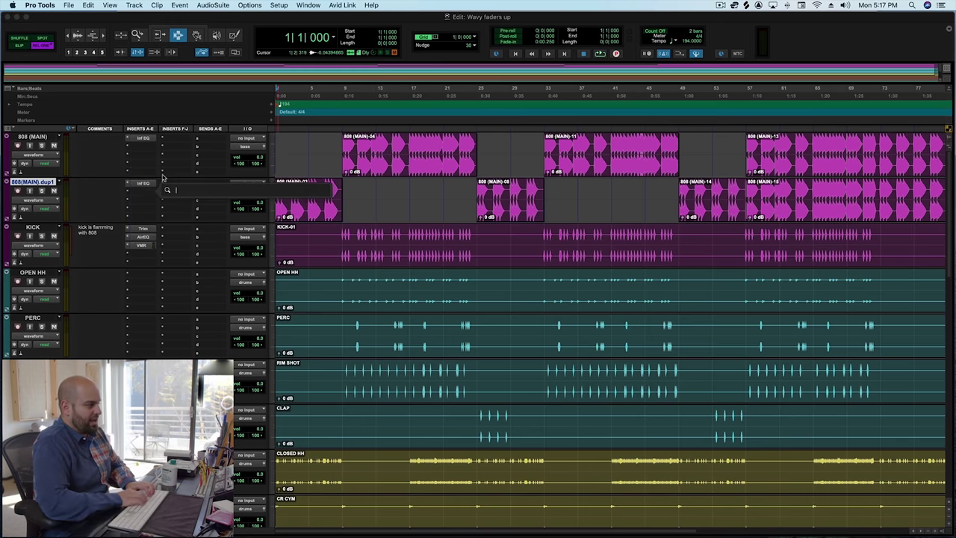
{"action": "type", "text": "virtual"}
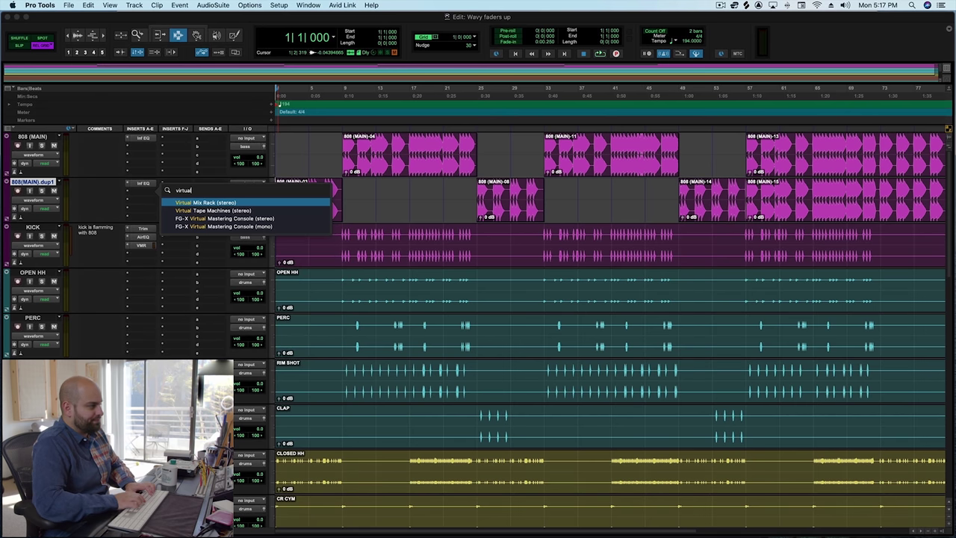
{"action": "key", "text": "Return"}
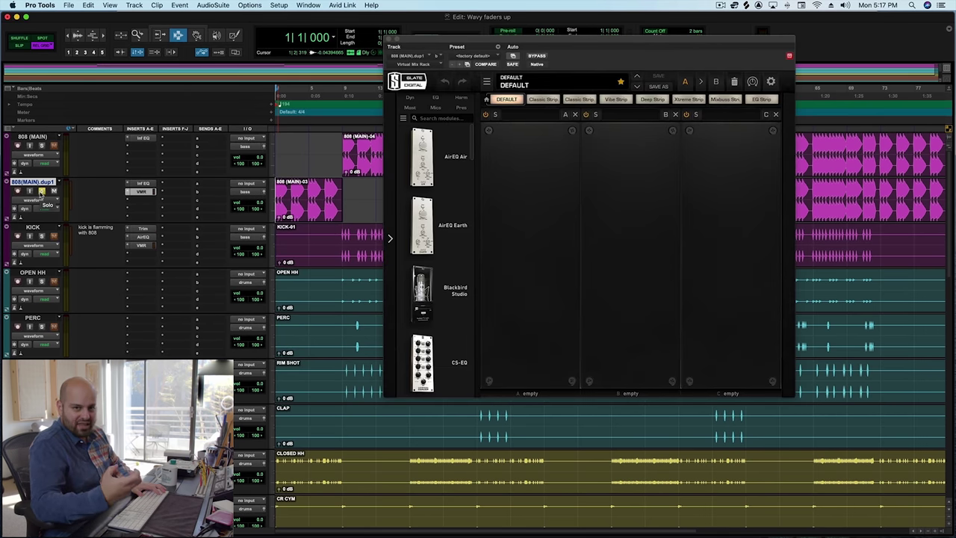
Audition the soloed duplicate 808 and load the FG-Bomber module into the first slot of its Virtual Mix Rack.
{"action": "key", "text": "space"}
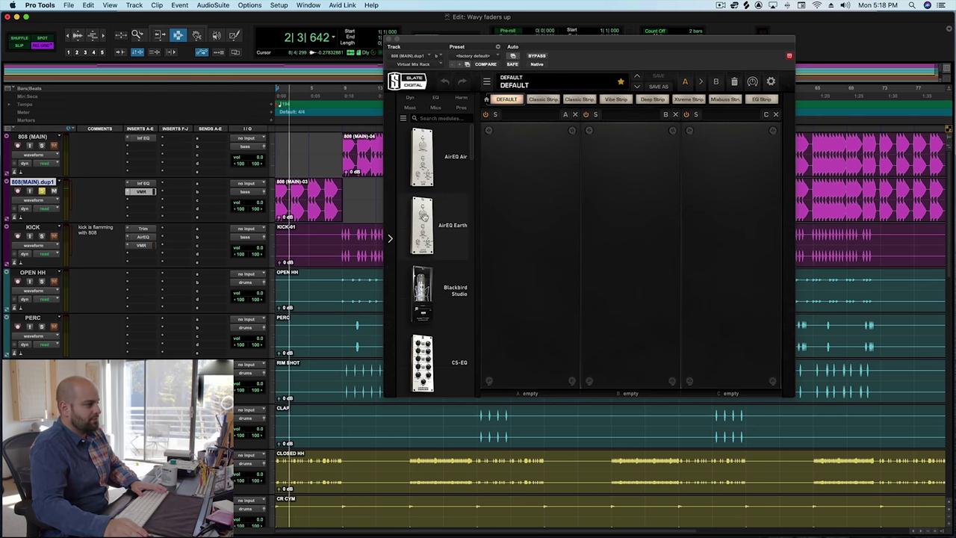
{"action": "key", "text": "space"}
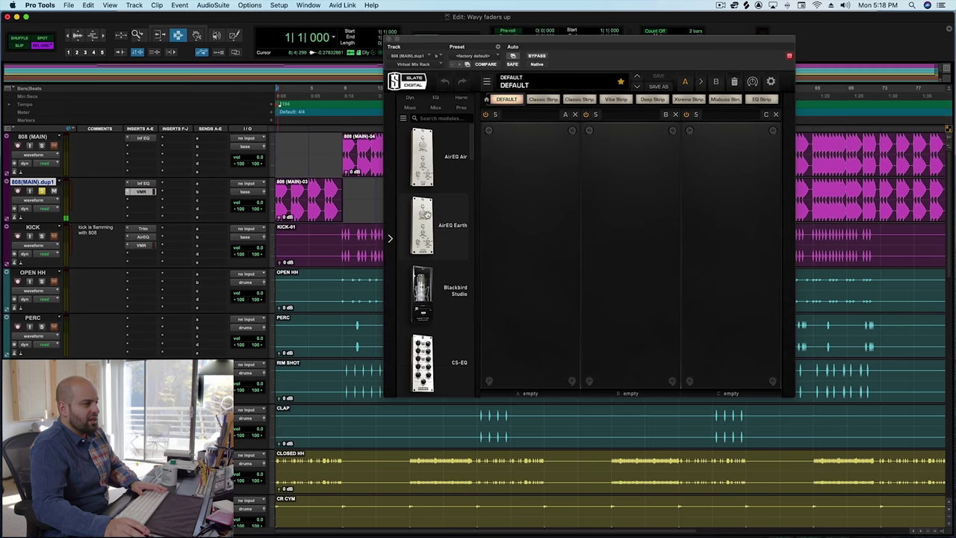
{"action": "scroll", "coordinate": [429, 214], "scroll_direction": "down", "scroll_amount": 5}
{"action": "scroll", "coordinate": [427, 214], "scroll_direction": "down", "scroll_amount": 5}
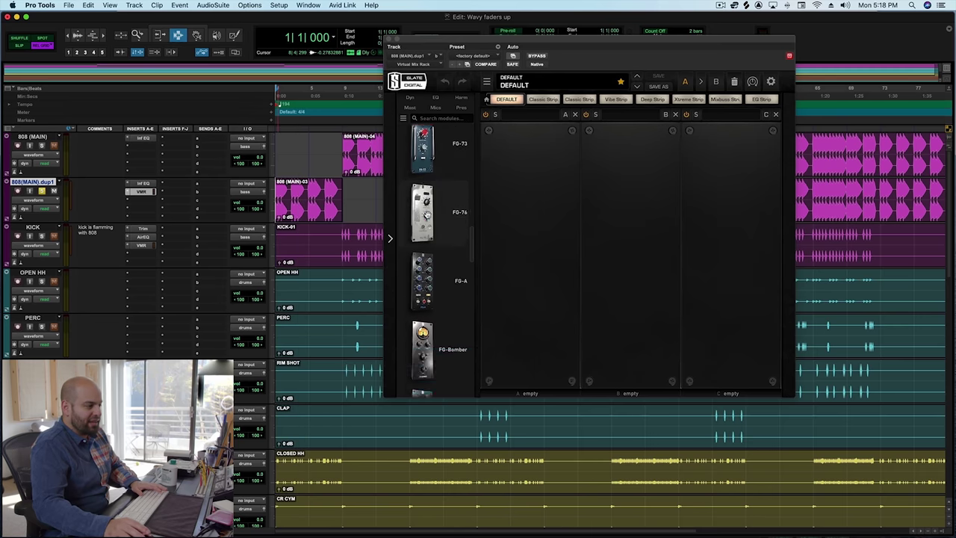
{"action": "left_click_drag", "start_coordinate": [432, 271], "coordinate": [523, 258]}
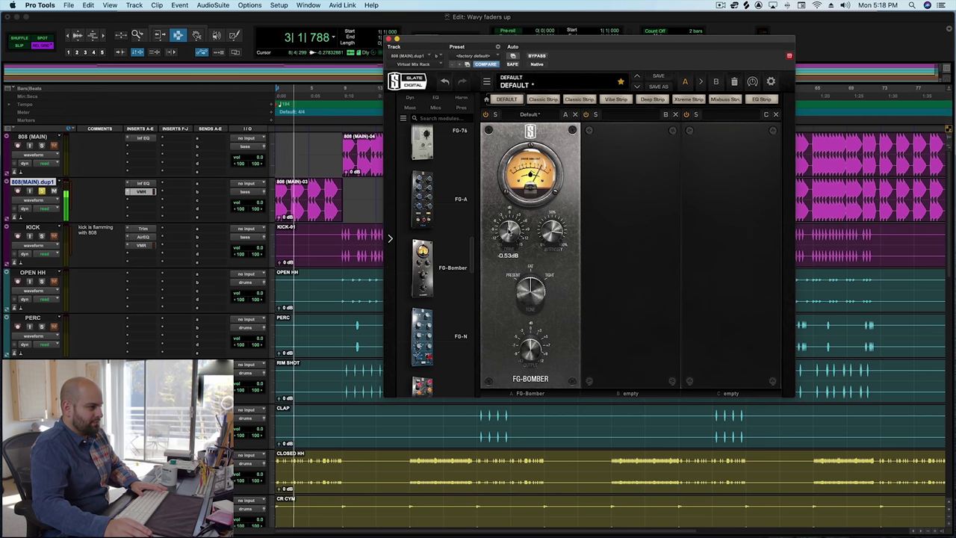
Lower the FG-Bomber's drive to about -8.66 dB while the soloed 808 plays.
{"action": "left_click_drag", "start_coordinate": [508, 227], "coordinate": [505, 254]}
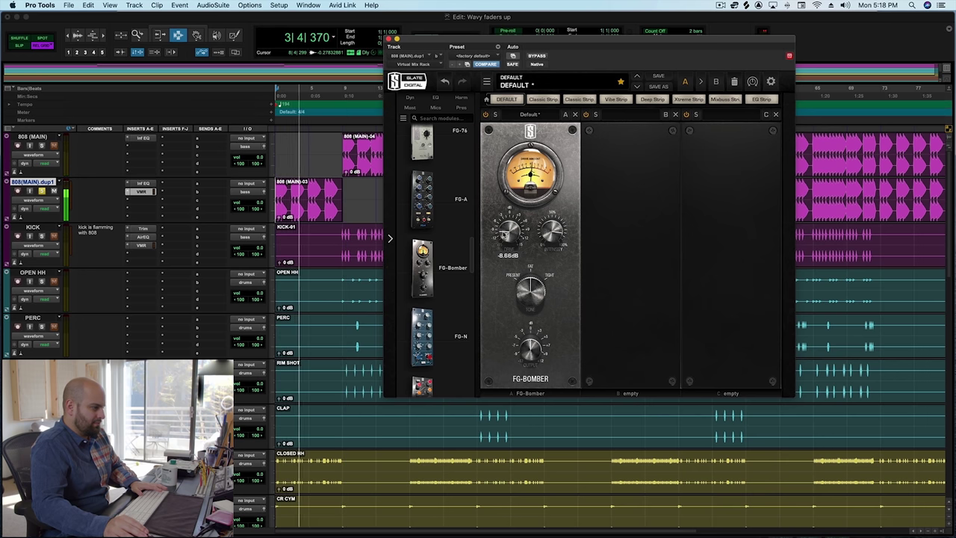
{"action": "mouse_move", "coordinate": [530, 291]}
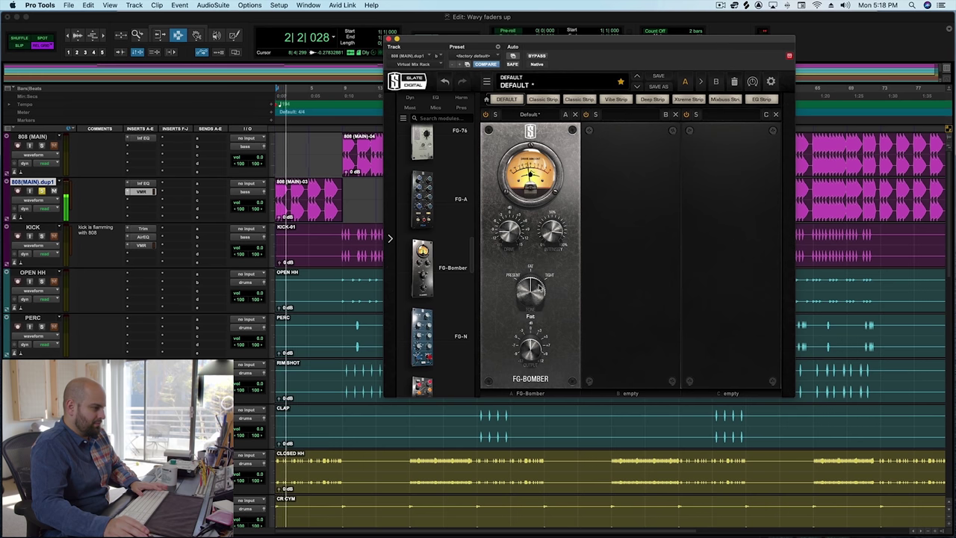
{"action": "key", "text": "space"}
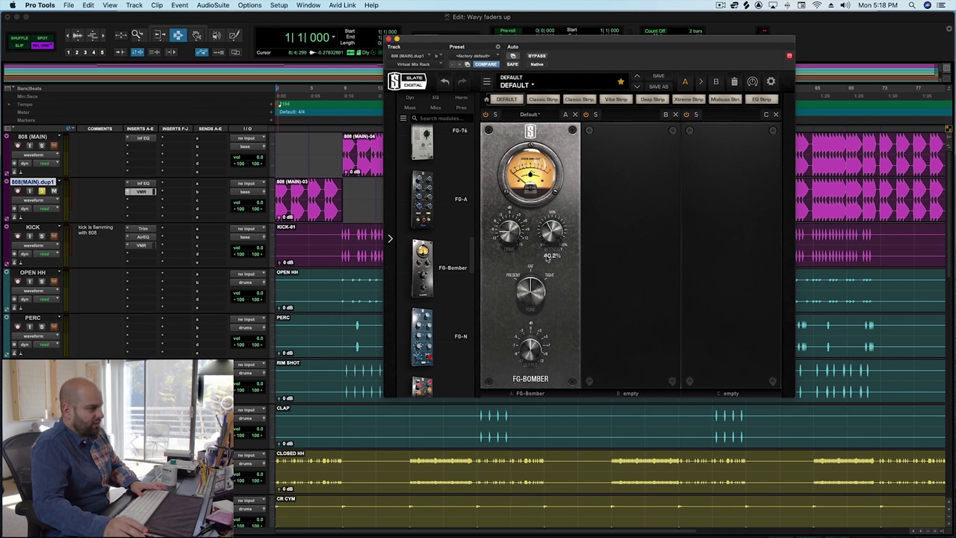
Compare the duplicate 808's Virtual Mix Rack processing with its bypassed sound and leave it active.
{"action": "key", "text": "space"}
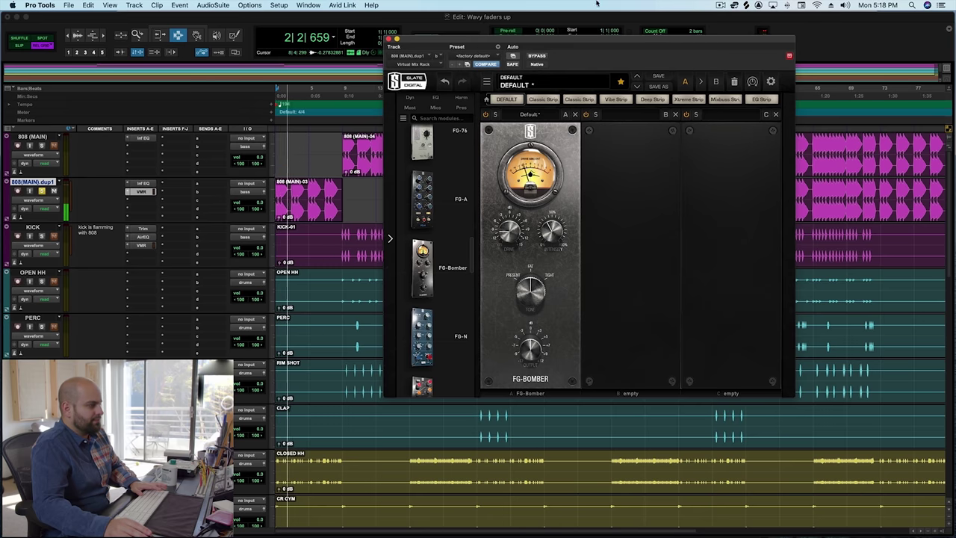
{"action": "left_click", "coordinate": [537, 56]}
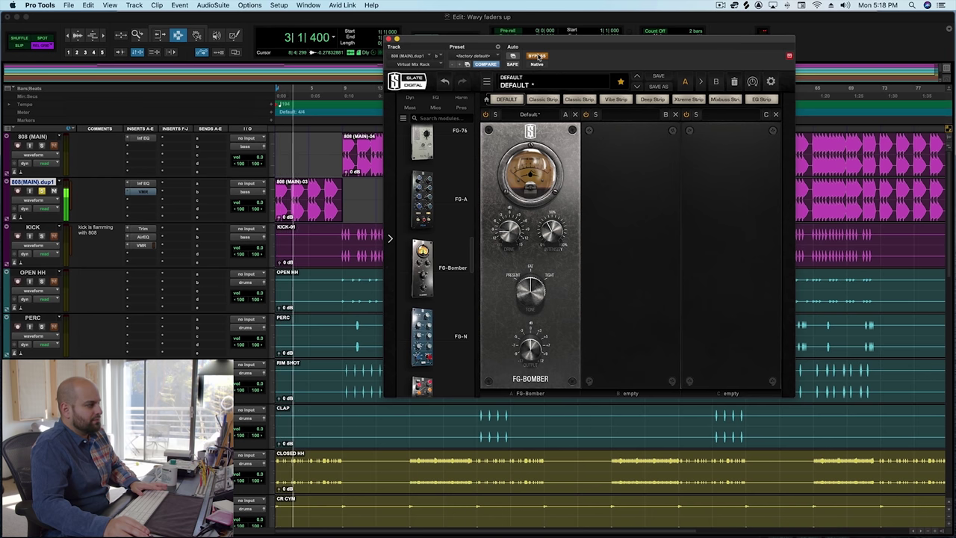
{"action": "key", "text": "space"}
{"action": "left_click", "coordinate": [537, 56]}
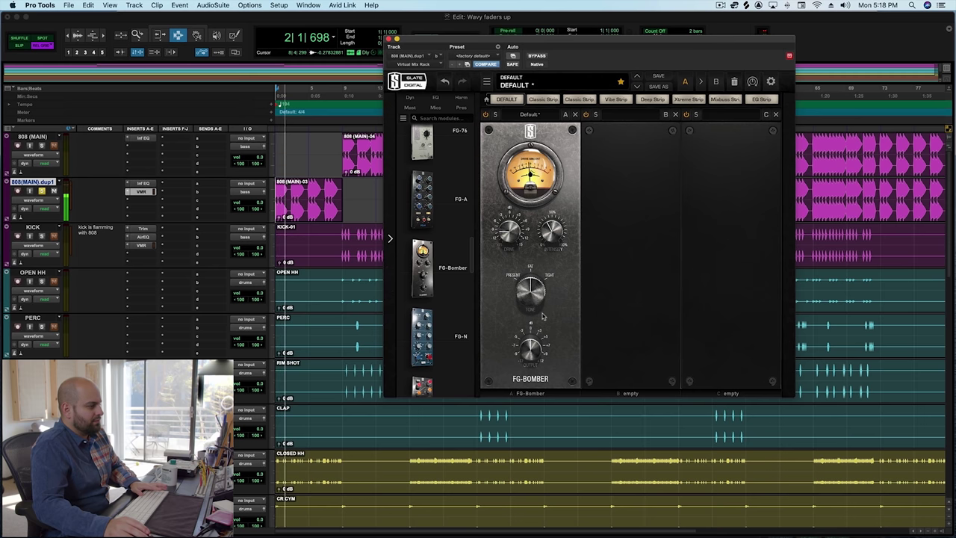
Set the FG-Bomber's output to about -1.05 dB and audition the full mix with the plug-in closed and the 808 unsoloed.
{"action": "mouse_move", "coordinate": [525, 357]}
{"action": "left_click_drag", "start_coordinate": [525, 357], "coordinate": [525, 360]}
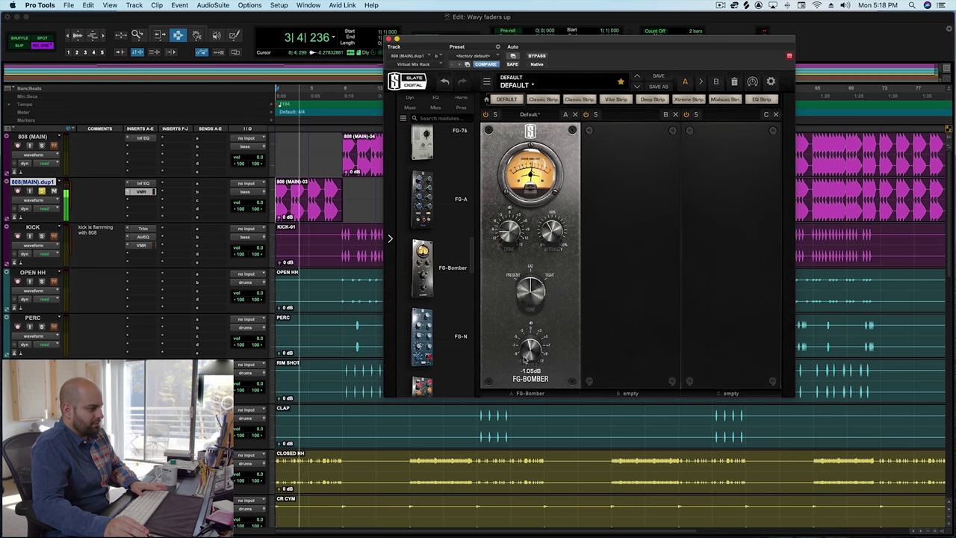
{"action": "key", "text": "space"}
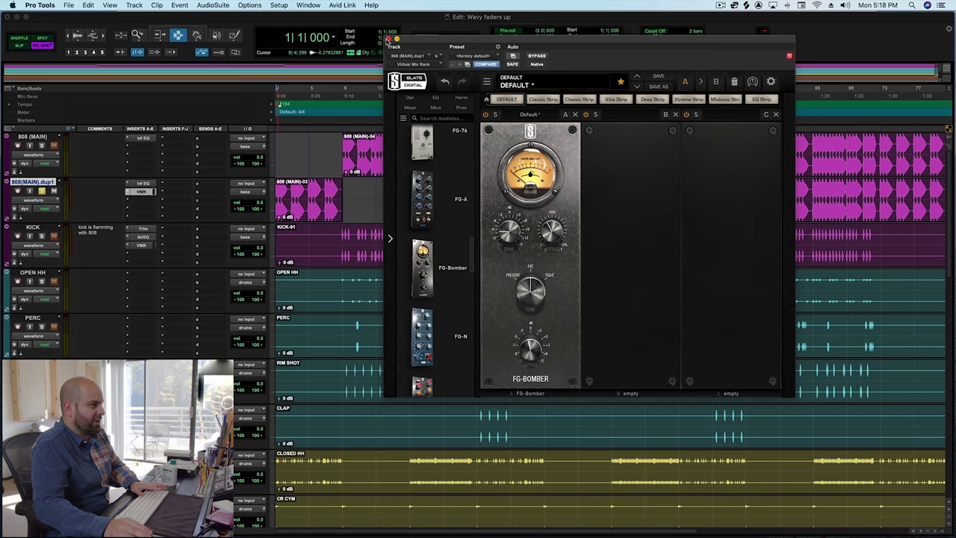
{"action": "left_click", "coordinate": [387, 39]}
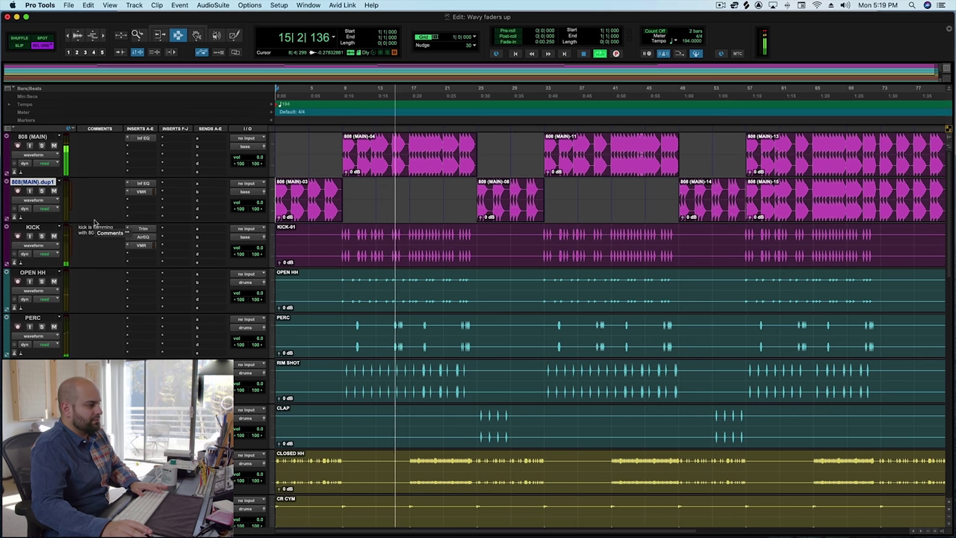
{"action": "key", "text": "space"}
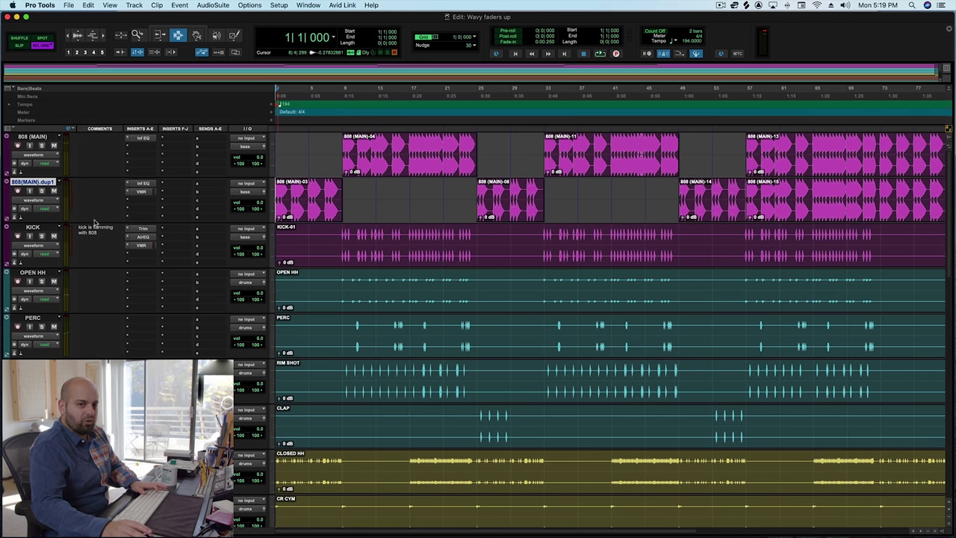
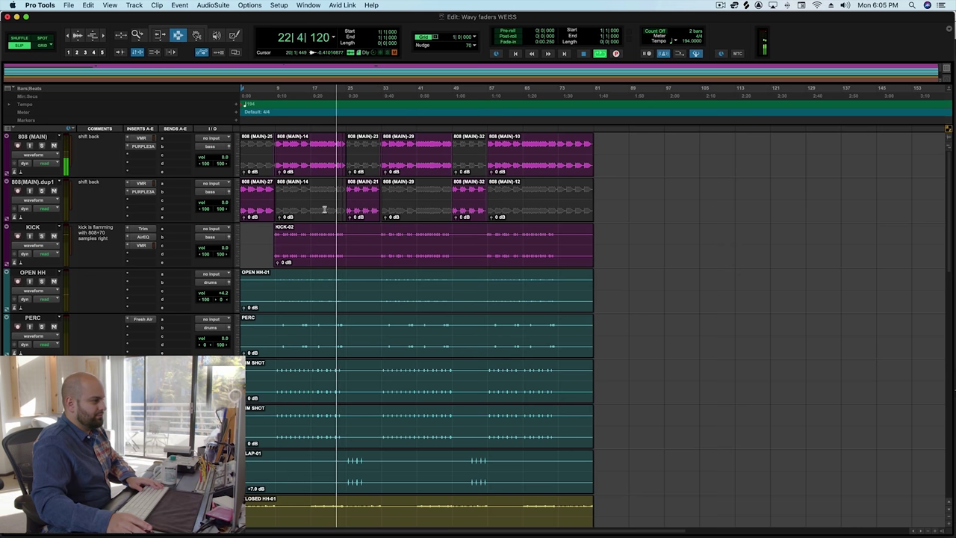
Examine the Infinity EQ bands and the Virtual Mix Rack modules on the GUITAR CHORDS track.
{"action": "key", "text": "space"}
{"action": "scroll", "coordinate": [305, 269], "scroll_direction": "down", "scroll_amount": 10}
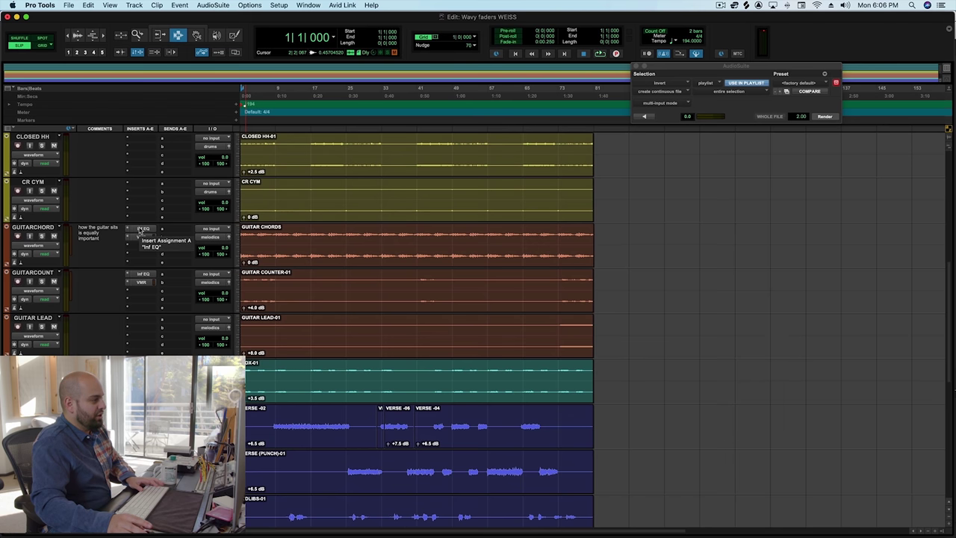
{"action": "left_click", "coordinate": [139, 229]}
{"action": "left_click", "coordinate": [138, 230]}
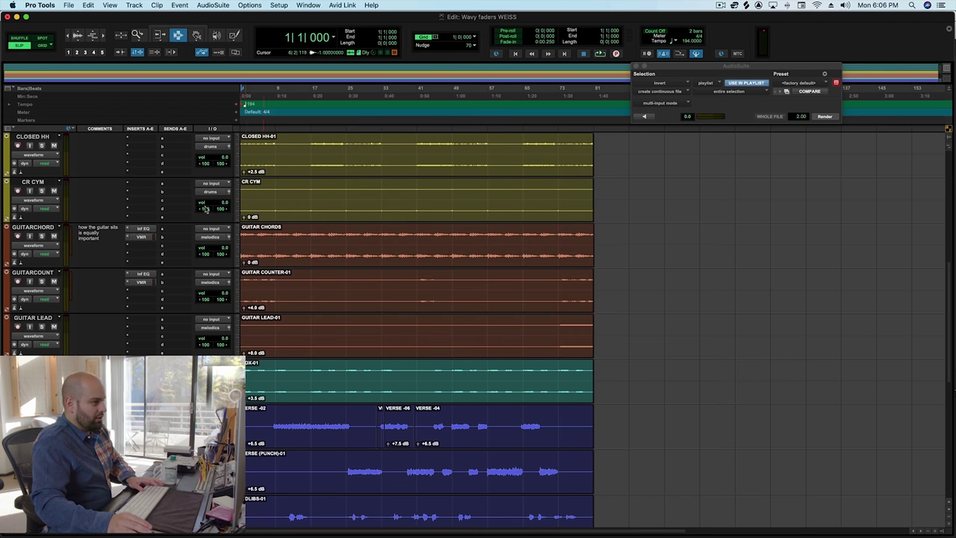
{"action": "left_click", "coordinate": [139, 231]}
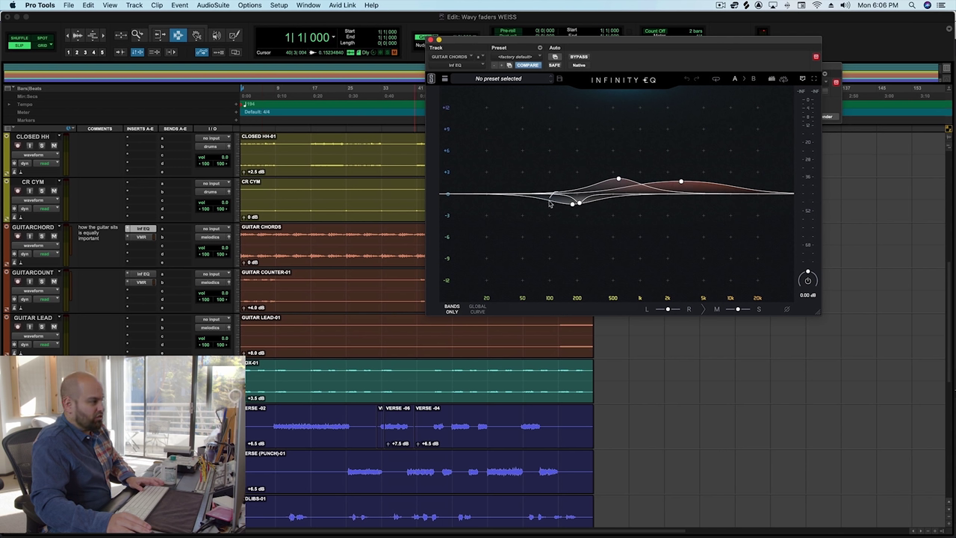
{"action": "mouse_move", "coordinate": [573, 203]}
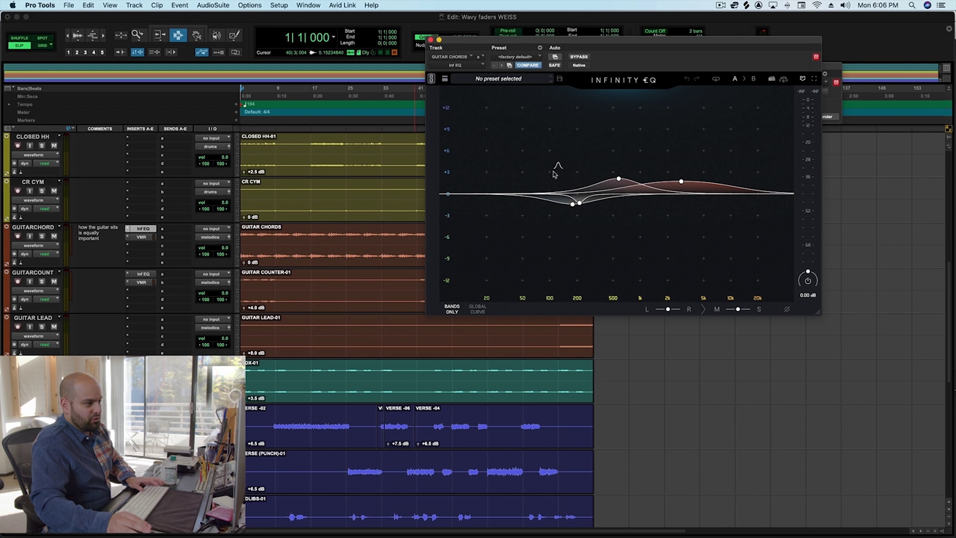
{"action": "mouse_move", "coordinate": [618, 176]}
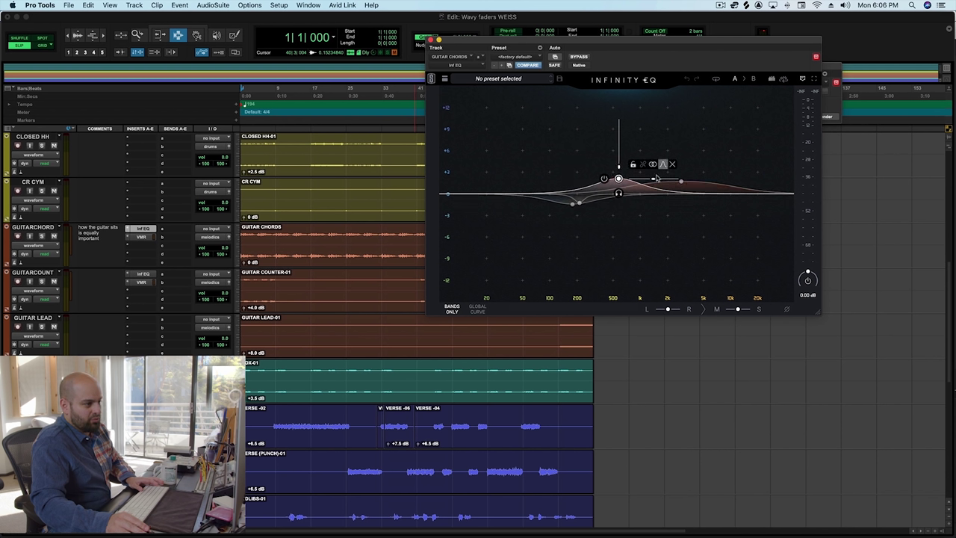
{"action": "left_click", "coordinate": [143, 238]}
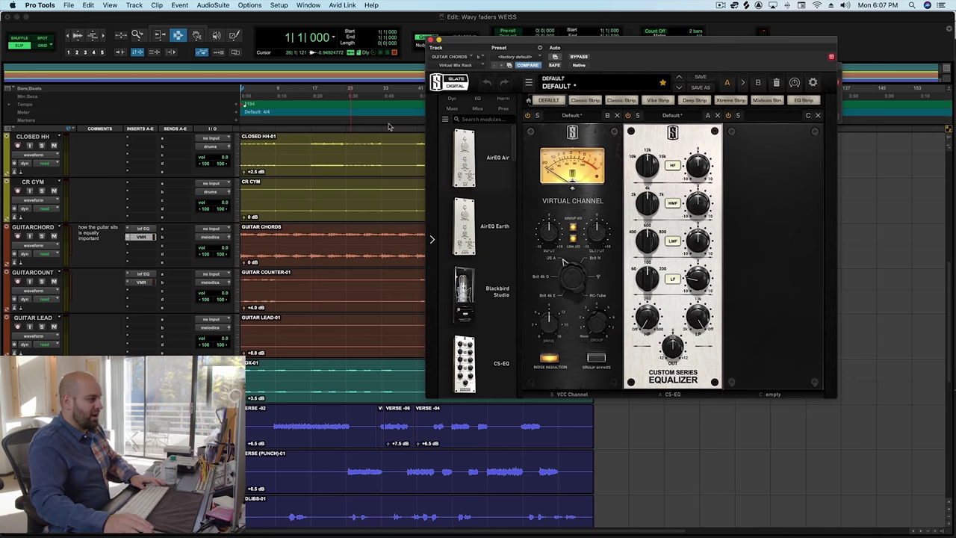
Compare the GUITAR CHORDS track with its Infinity EQ and Virtual Mix Rack bypassed during playback, leaving both active and the plug-in closed.
{"action": "left_click", "coordinate": [141, 236], "text": "super"}
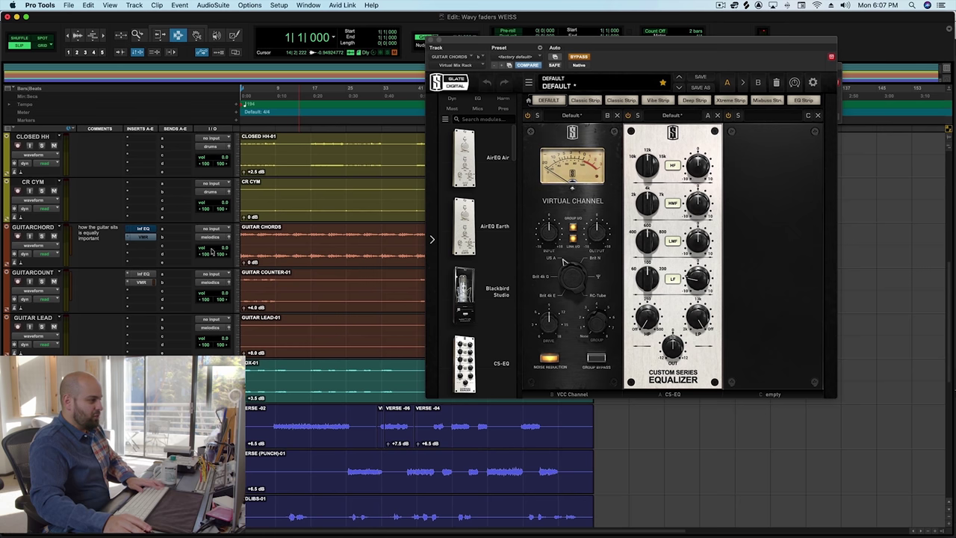
{"action": "key", "text": "space"}
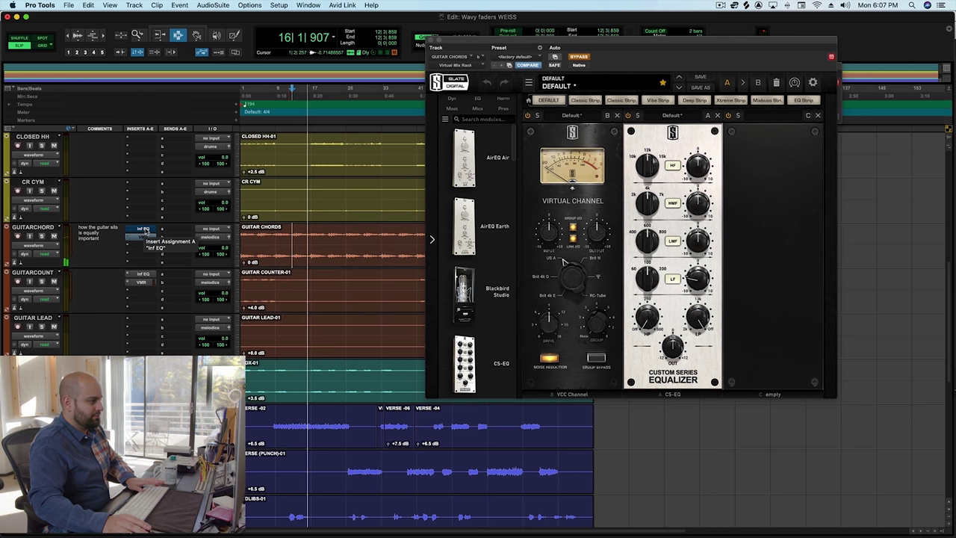
{"action": "left_click", "coordinate": [144, 231], "text": "super"}
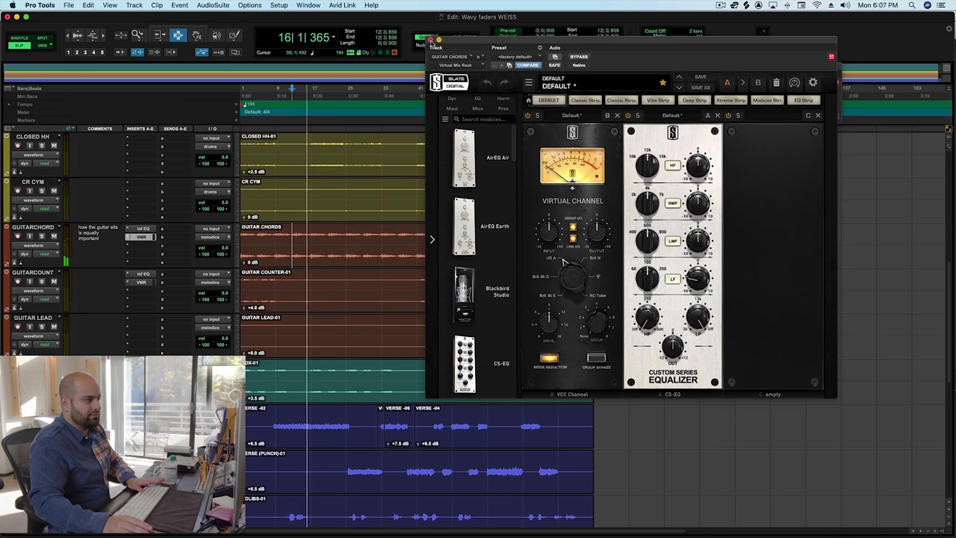
{"action": "left_click", "coordinate": [431, 40]}
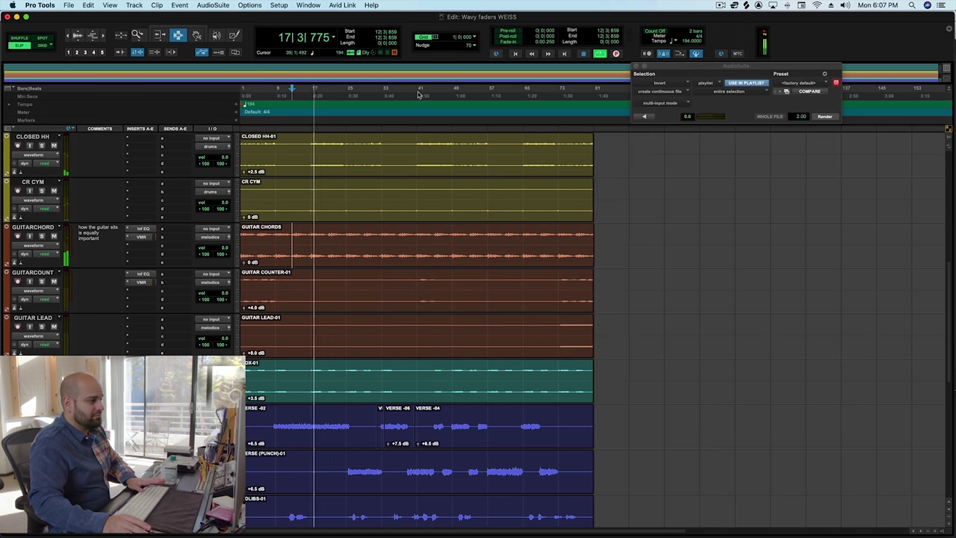
{"action": "key", "text": "space"}
Place the playback start point at the beginning of the KICK clip.
{"action": "scroll", "coordinate": [358, 292], "scroll_direction": "up", "scroll_amount": 8}
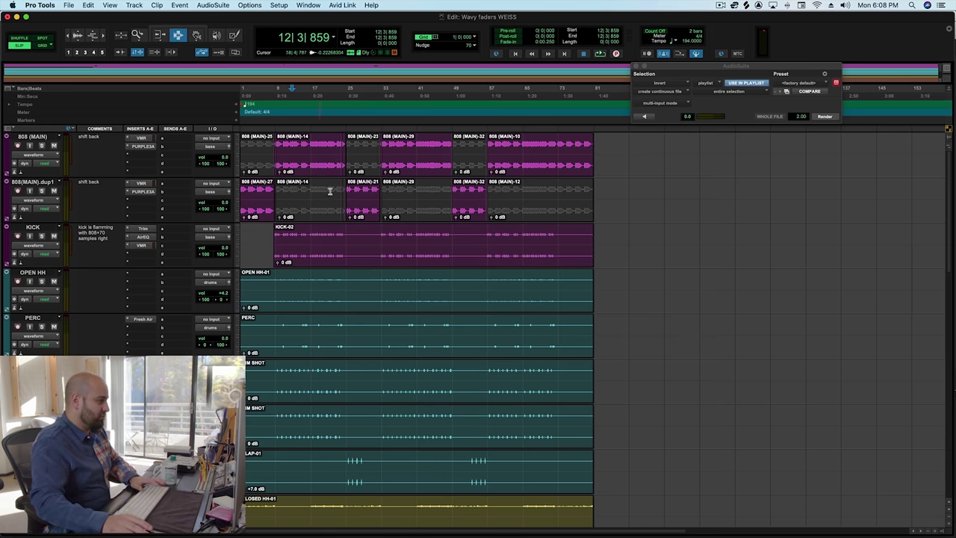
{"action": "double_click", "coordinate": [268, 229]}
{"action": "left_click", "coordinate": [271, 229]}
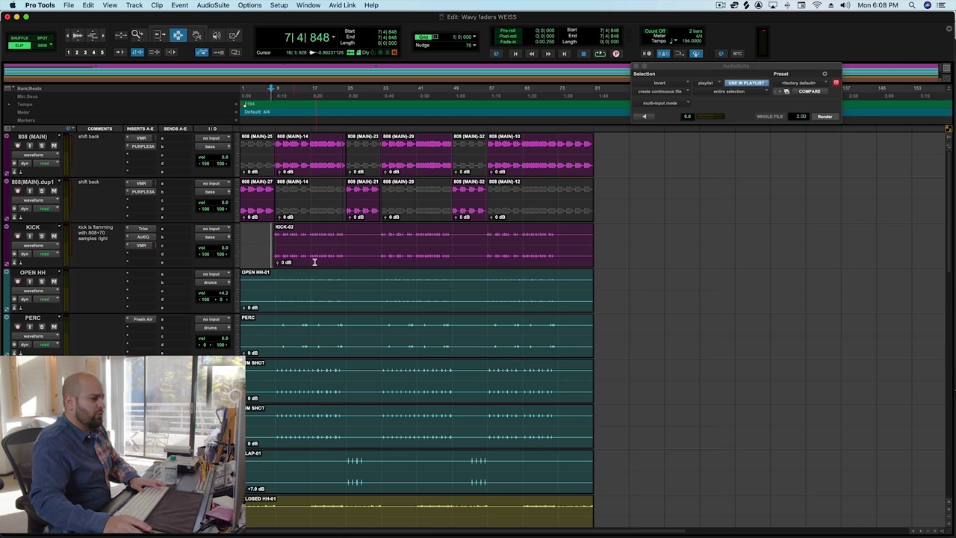
{"action": "left_click", "coordinate": [275, 236]}
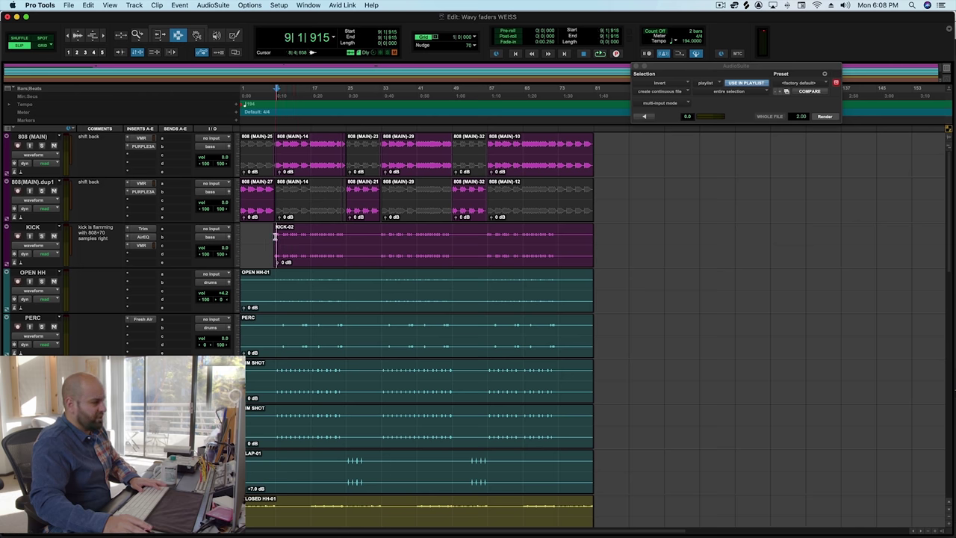
Examine the Trim gain and the AirEQ shelf and bell bands on the KICK track.
{"action": "left_click", "coordinate": [144, 237]}
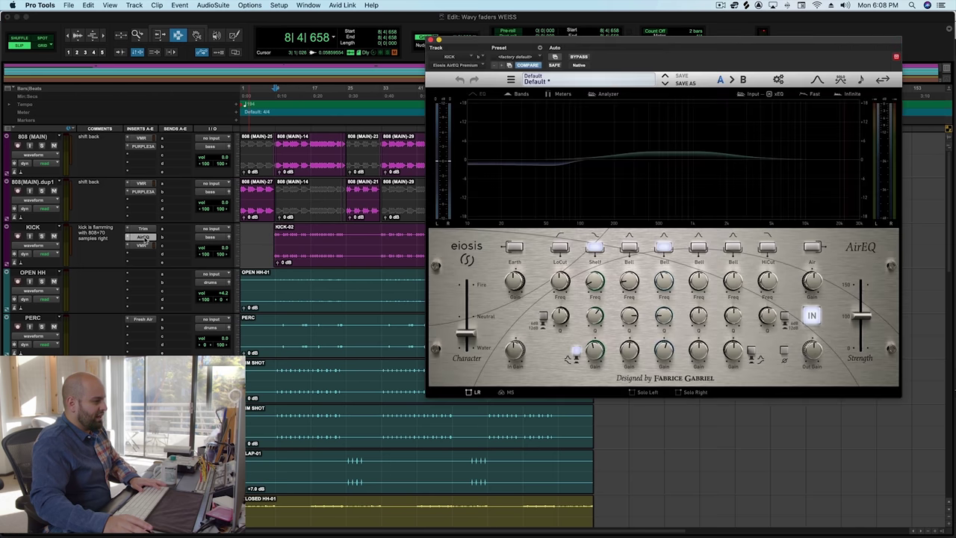
{"action": "left_click", "coordinate": [143, 229]}
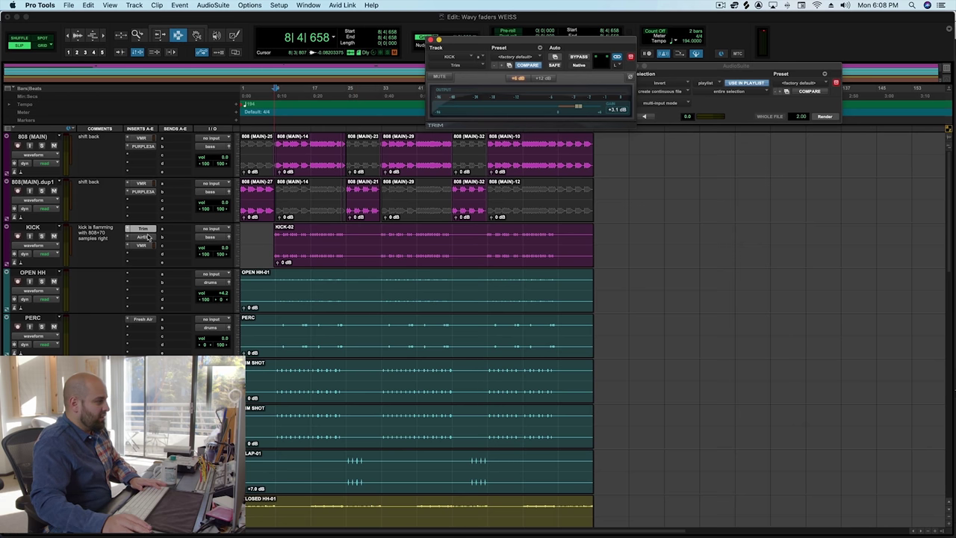
{"action": "left_click", "coordinate": [147, 238]}
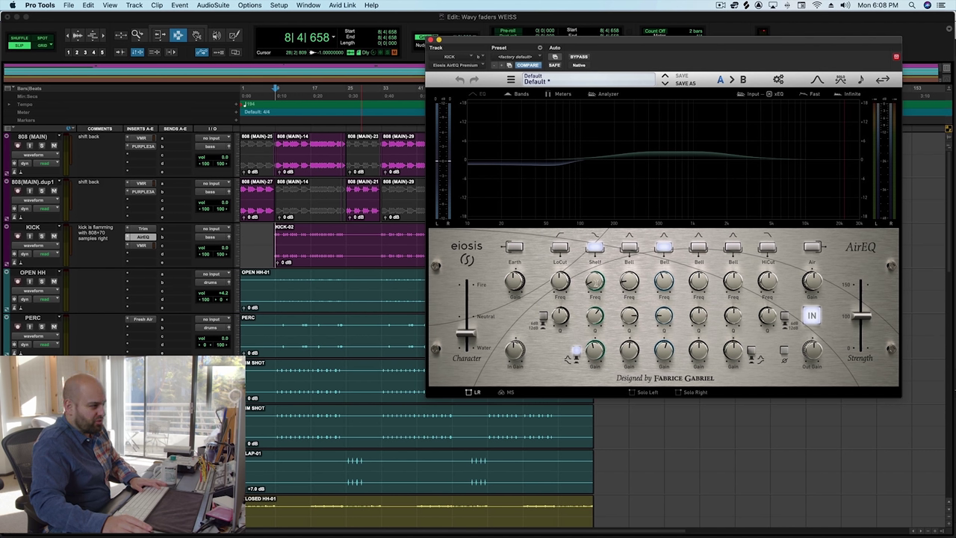
{"action": "mouse_move", "coordinate": [594, 282]}
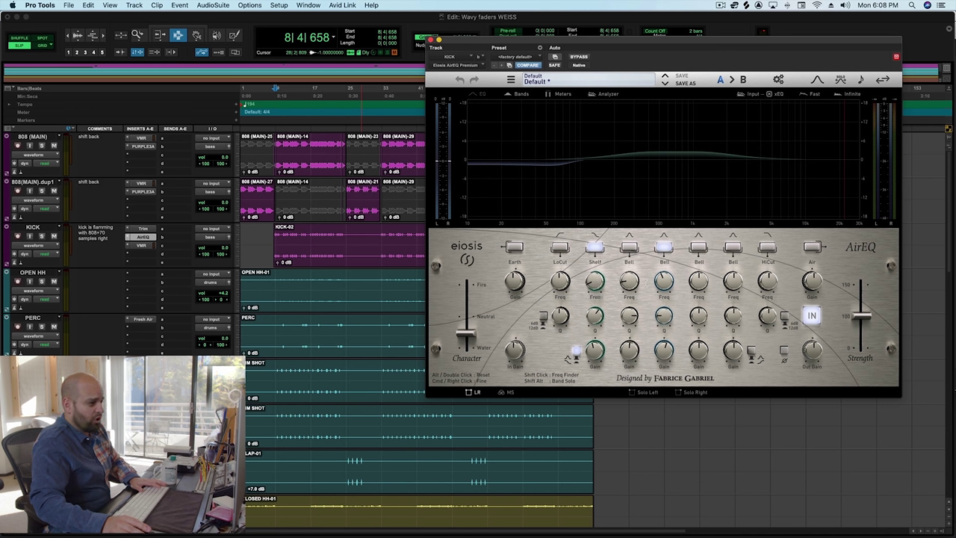
{"action": "mouse_move", "coordinate": [664, 282]}
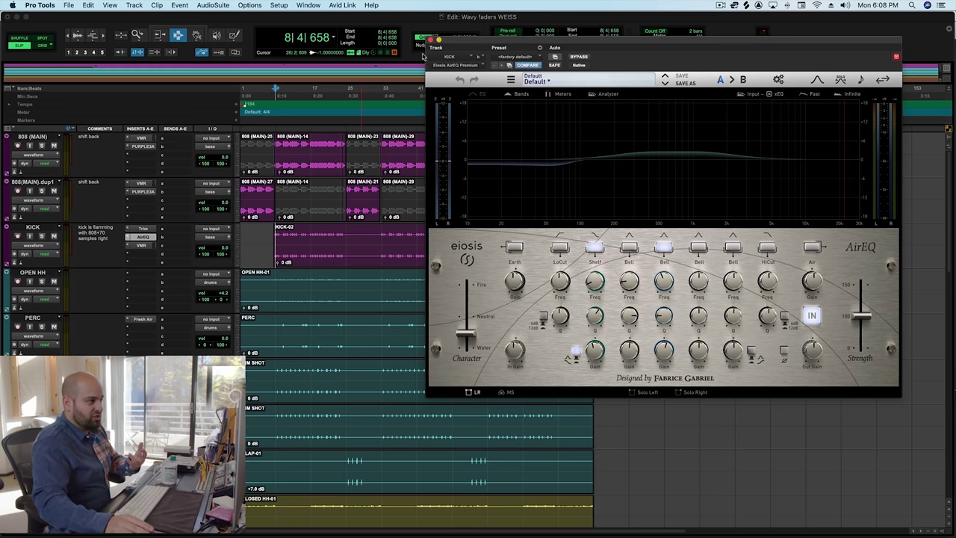
{"action": "left_click", "coordinate": [429, 40]}
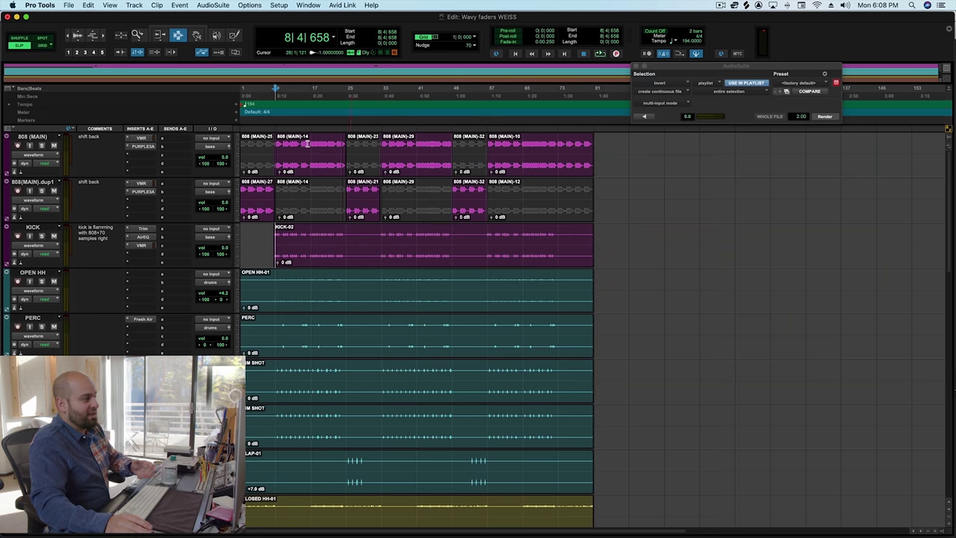
Examine the 808 (MAIN) track's FG-Bomber and PURPLE3 equalizer, comparing PURPLE3 with its bypassed sound while the track is soloed.
{"action": "left_click", "coordinate": [142, 139]}
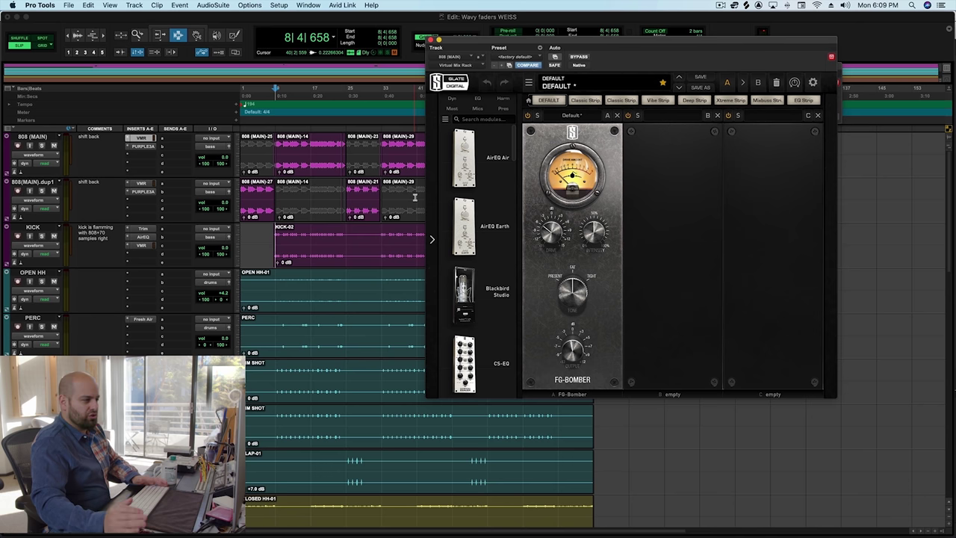
{"action": "left_click", "coordinate": [148, 147]}
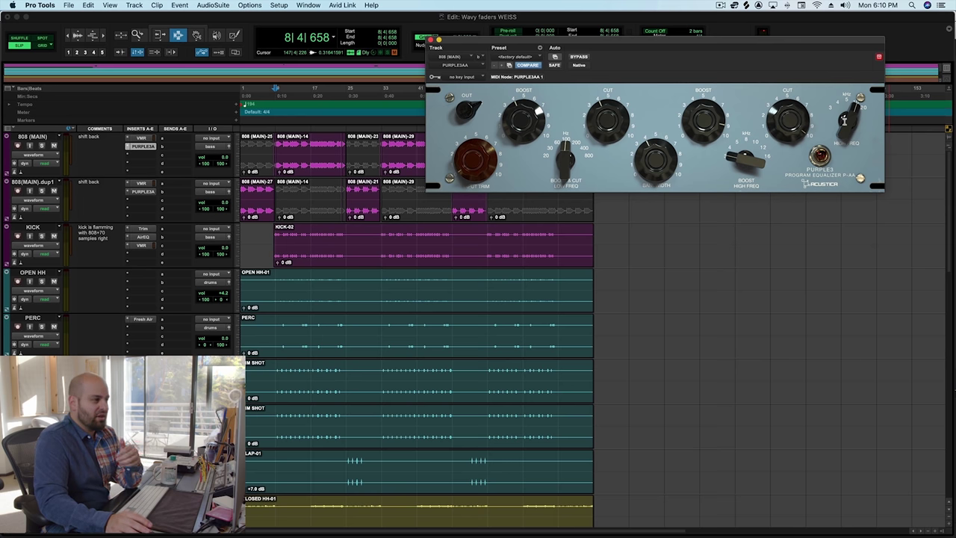
{"action": "key", "text": "shift+s"}
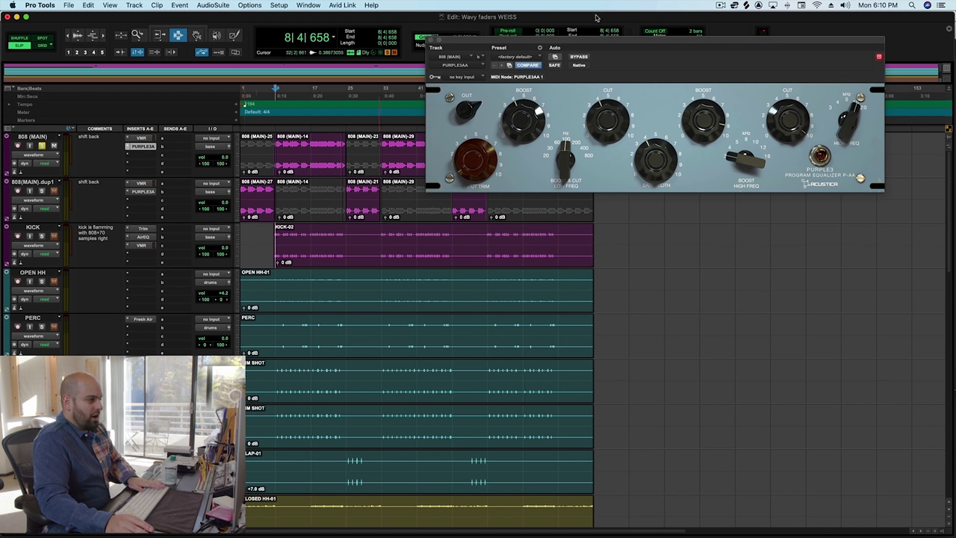
{"action": "left_click", "coordinate": [586, 57]}
{"action": "key", "text": "space"}
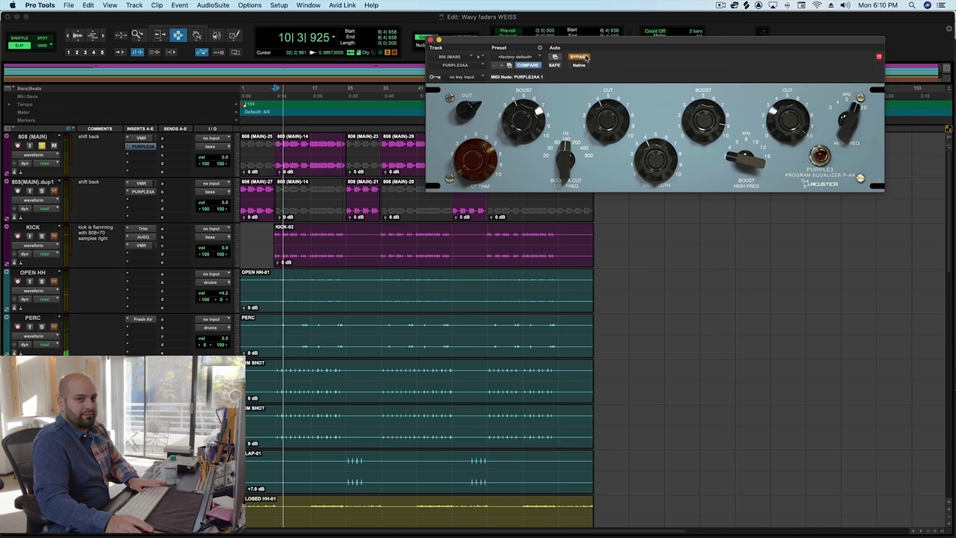
{"action": "left_click", "coordinate": [586, 58]}
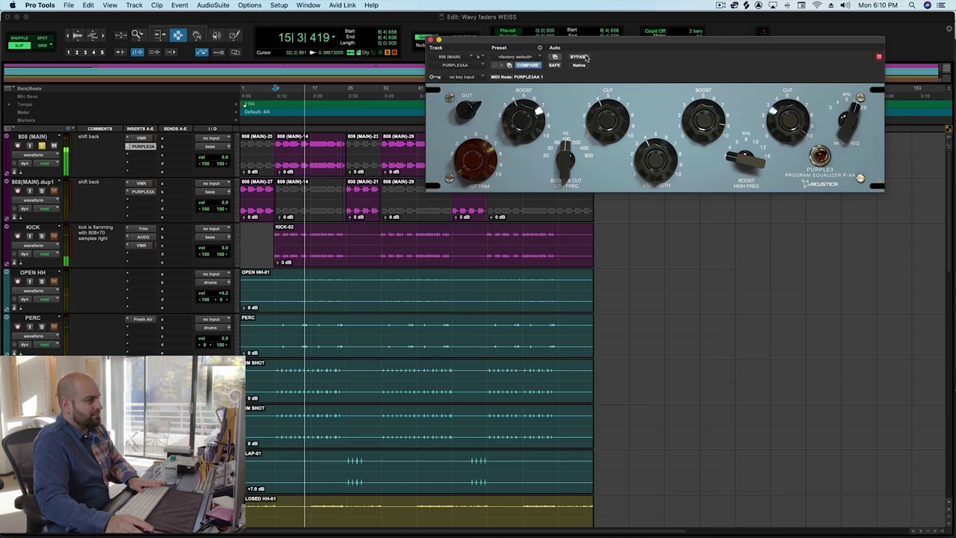
{"action": "left_click", "coordinate": [587, 57]}
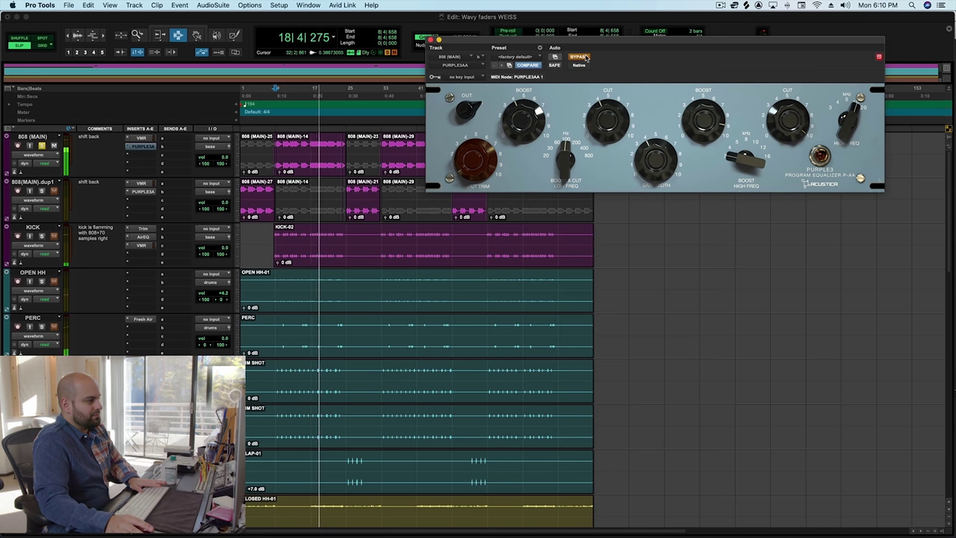
{"action": "left_click", "coordinate": [587, 57]}
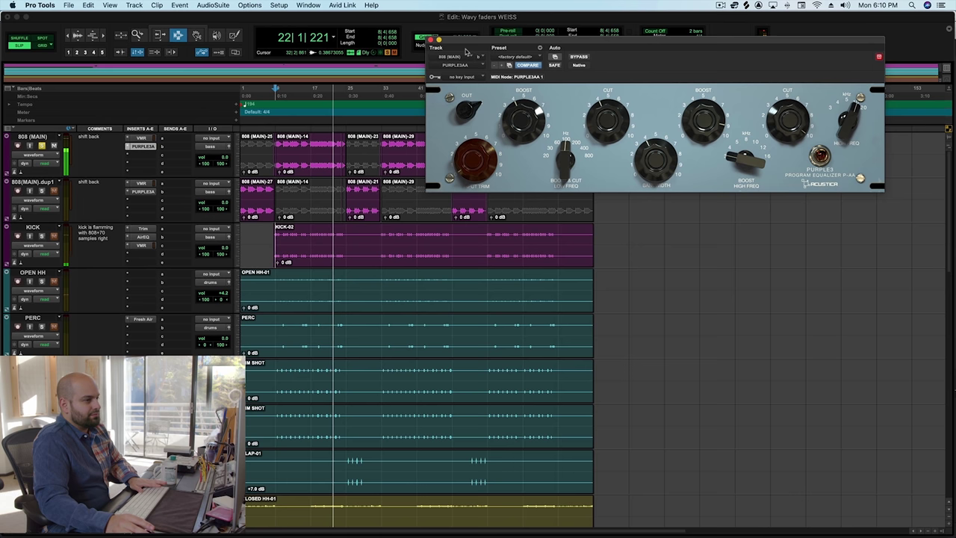
{"action": "key", "text": "space"}
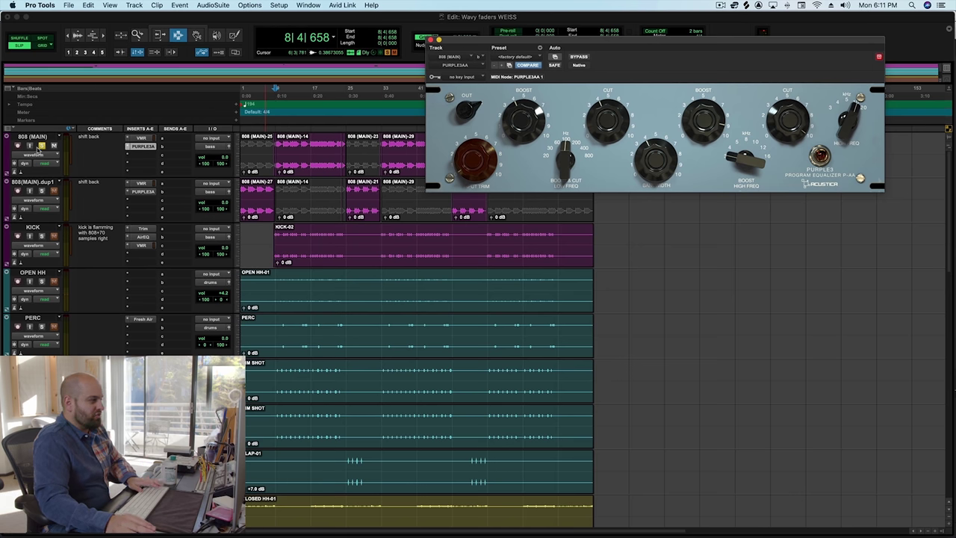
Compare PURPLE3 with its bypassed sound on the unsoloed 808 (MAIN) in the full mix from bar 8, leaving it active.
{"action": "left_click", "coordinate": [273, 156]}
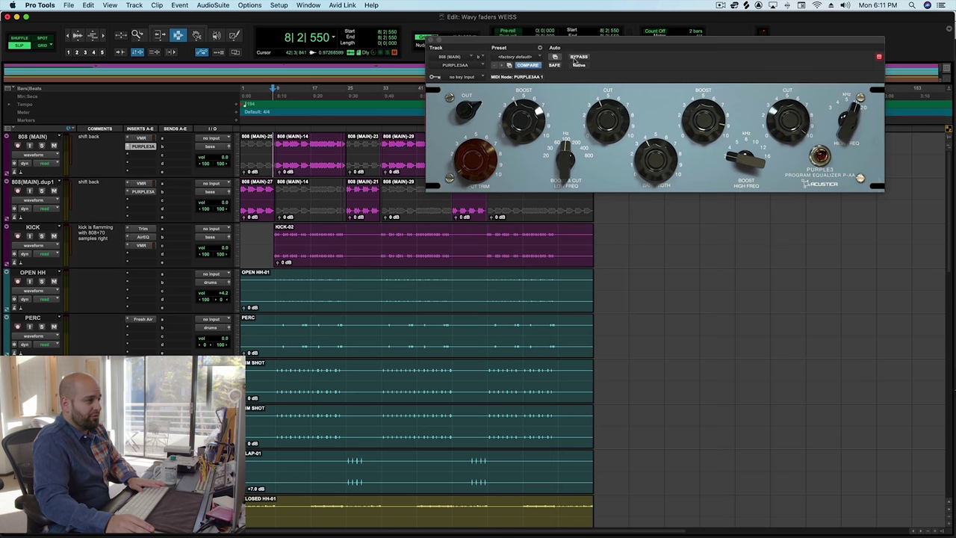
{"action": "left_click", "coordinate": [579, 56]}
{"action": "key", "text": "space"}
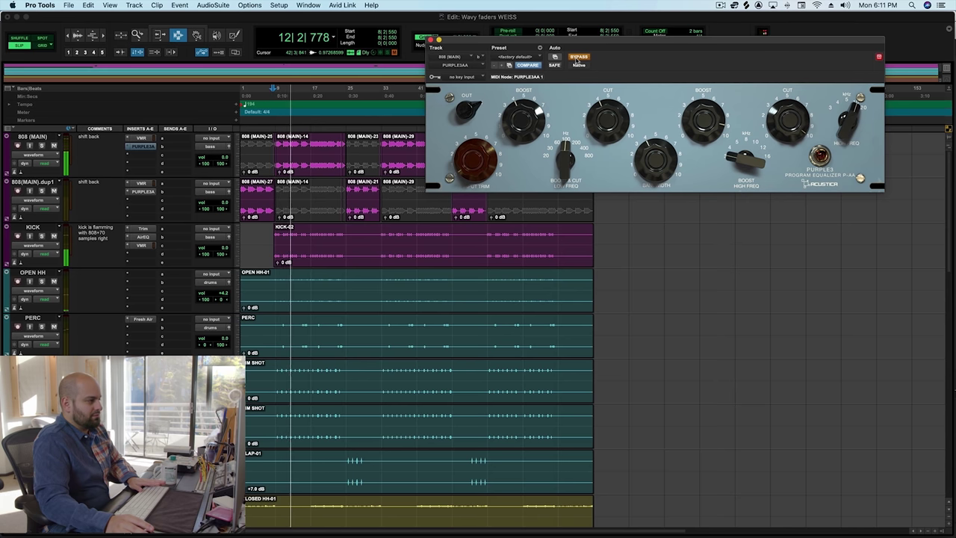
{"action": "left_click", "coordinate": [579, 56]}
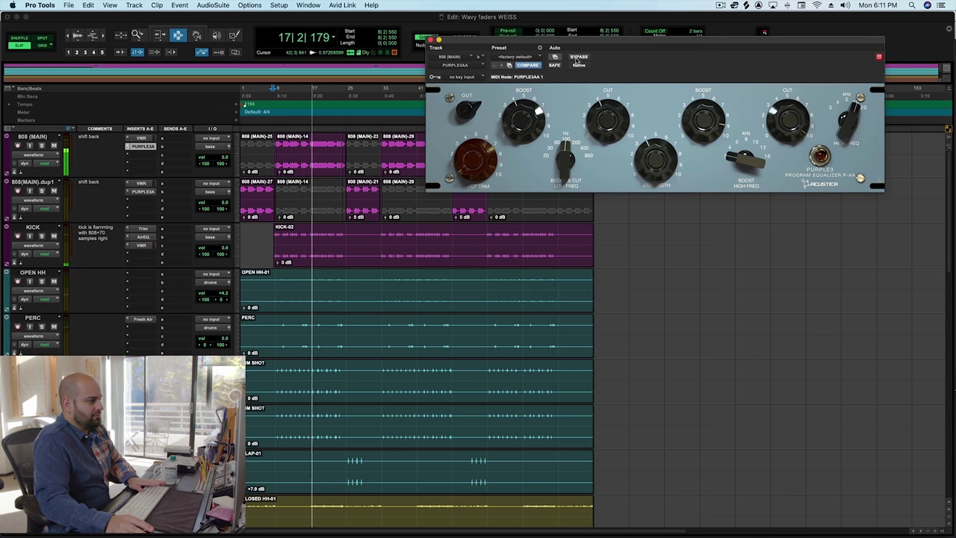
{"action": "left_click", "coordinate": [578, 57]}
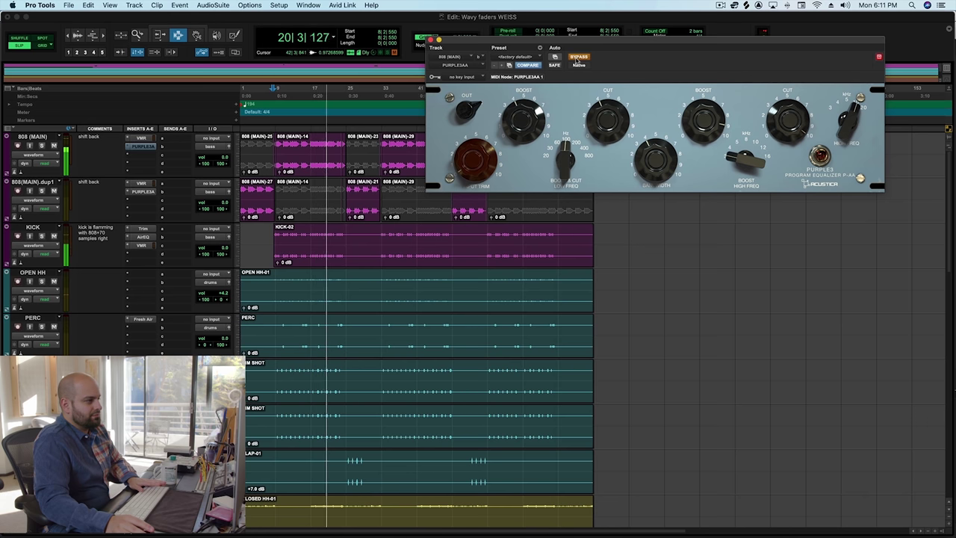
{"action": "left_click", "coordinate": [578, 57]}
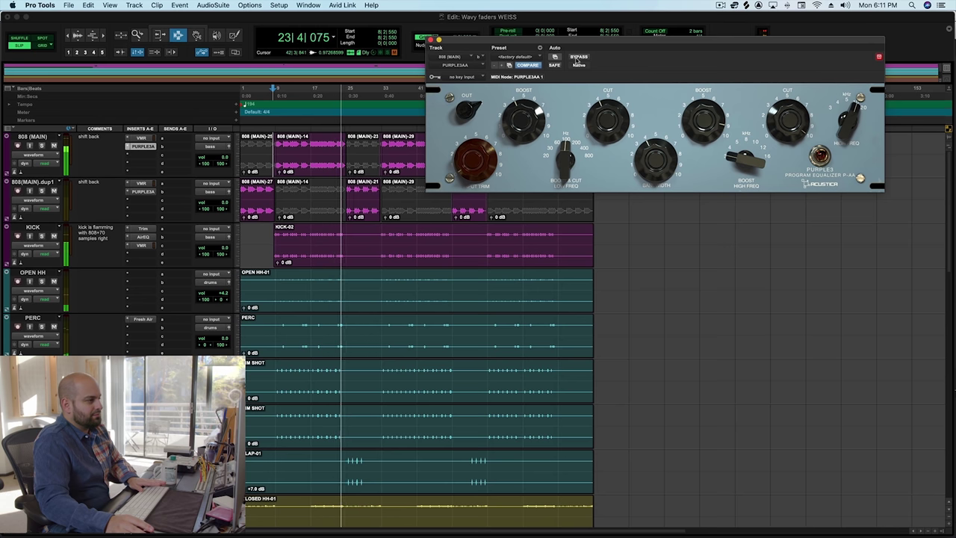
{"action": "key", "text": "space"}
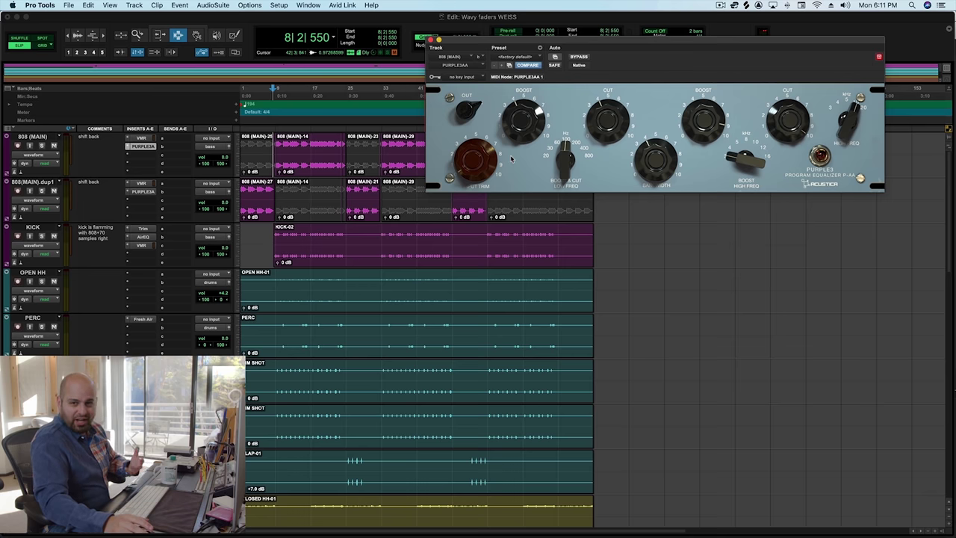
Return playback to the session start and examine the duplicate 808's PURPLE3 equalizer, FG-Bomber and Trimmer, leaving the plug-ins closed.
{"action": "left_click", "coordinate": [252, 191]}
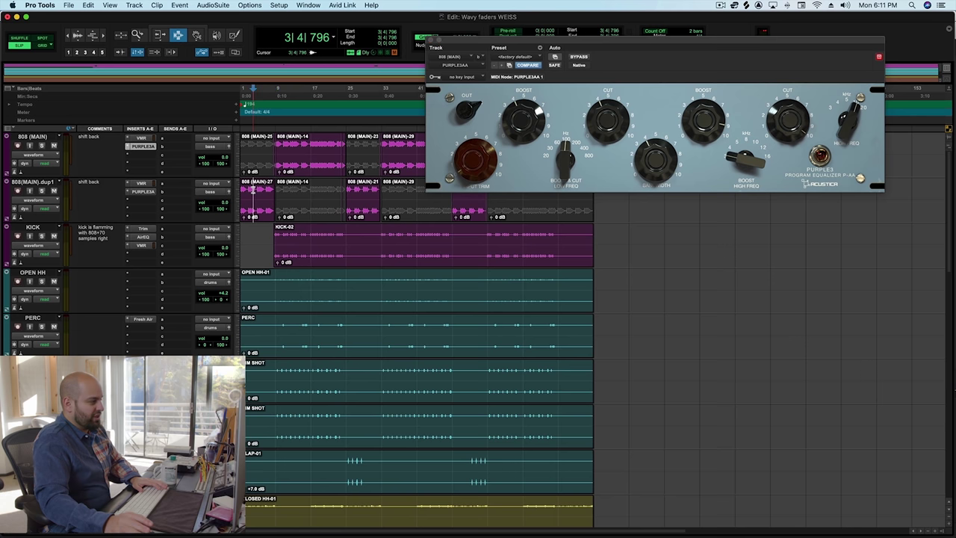
{"action": "key", "text": "Return"}
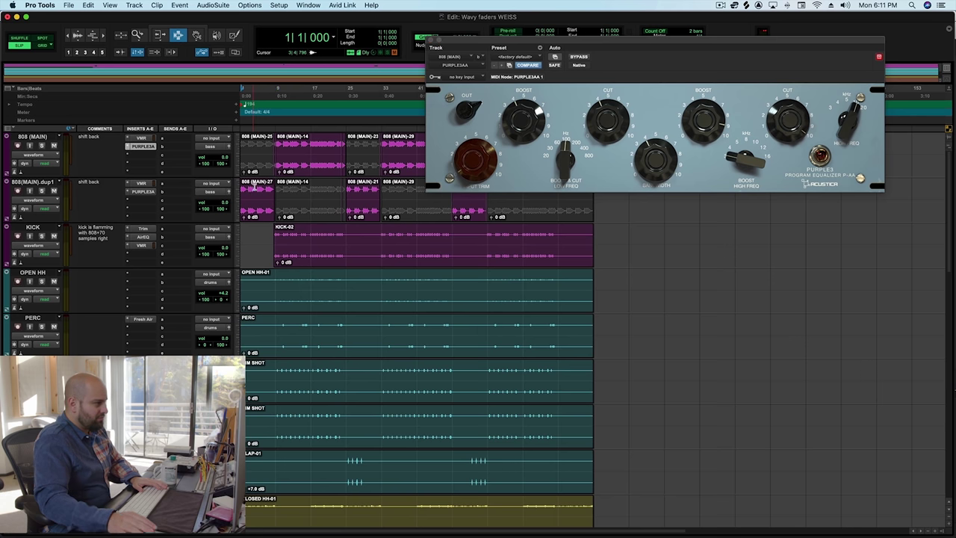
{"action": "left_click", "coordinate": [141, 192]}
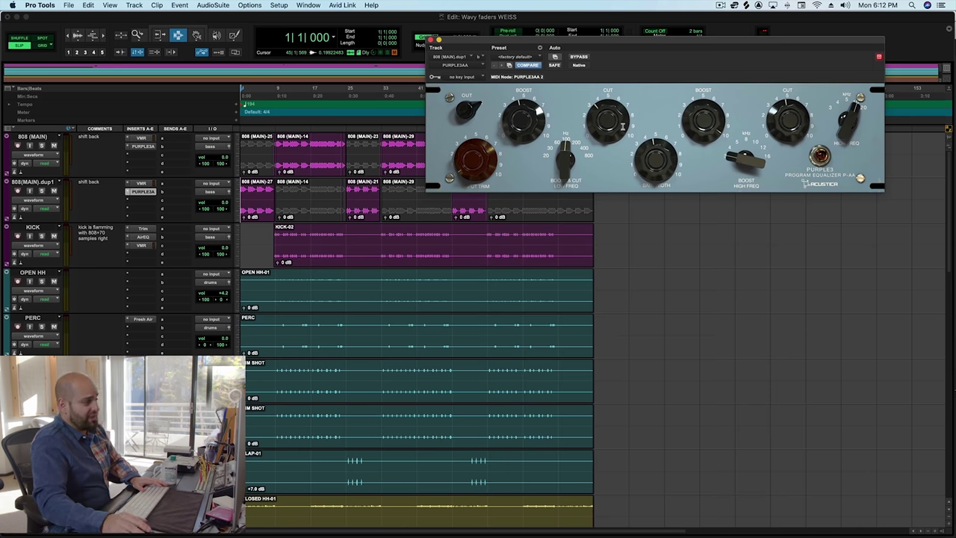
{"action": "left_click", "coordinate": [149, 184]}
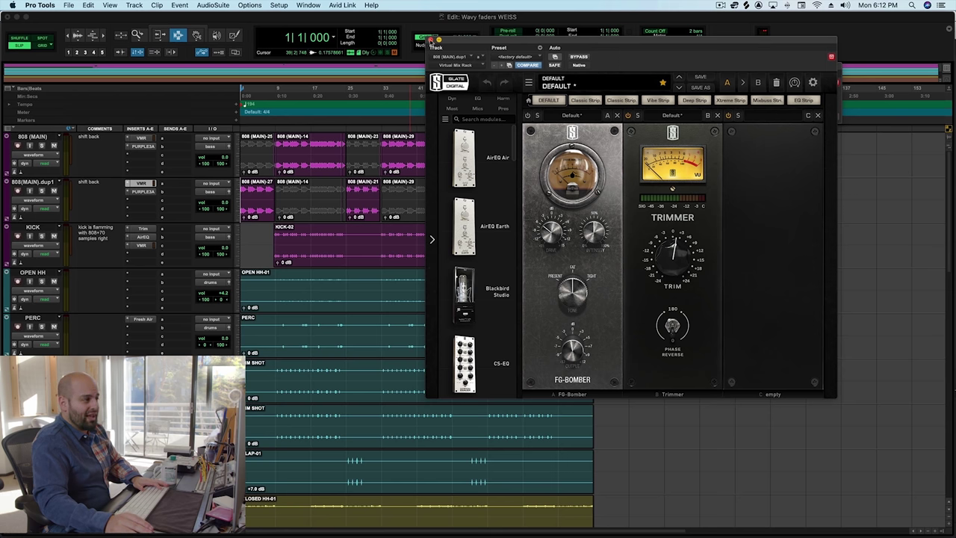
{"action": "left_click", "coordinate": [431, 42]}
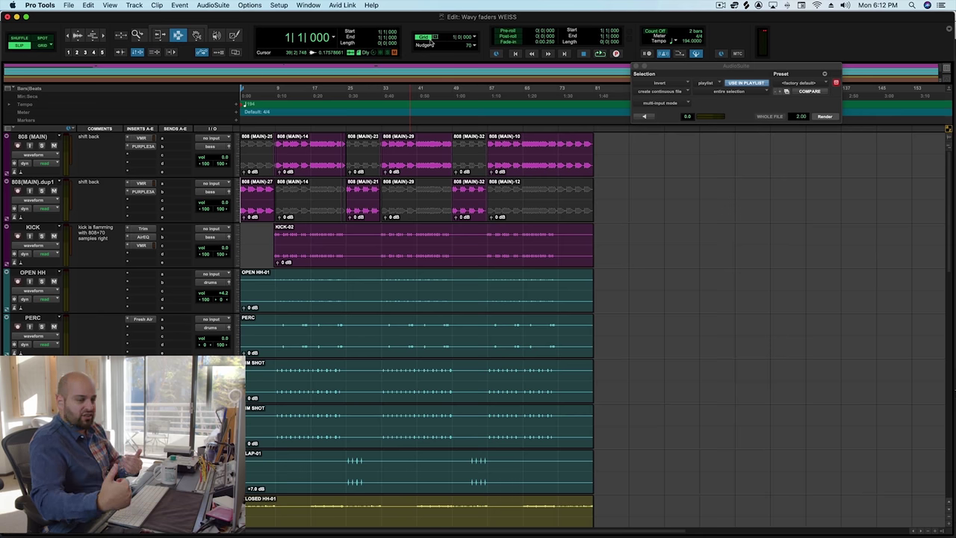
Bring the Low End, Drums and Melodics bus tracks into view beneath the vocal tracks.
{"action": "scroll", "coordinate": [339, 193], "scroll_direction": "down", "scroll_amount": 15}
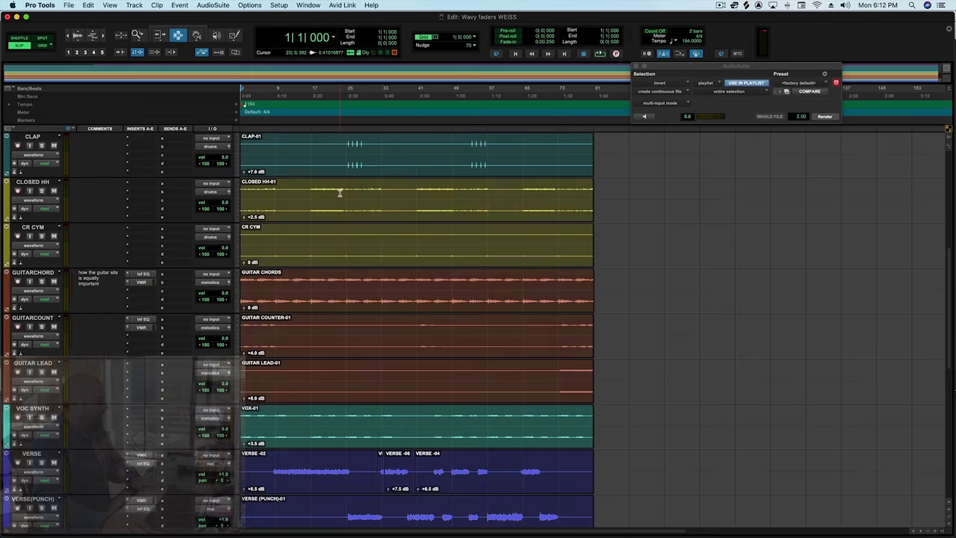
{"action": "scroll", "coordinate": [339, 194], "scroll_direction": "up", "scroll_amount": 15}
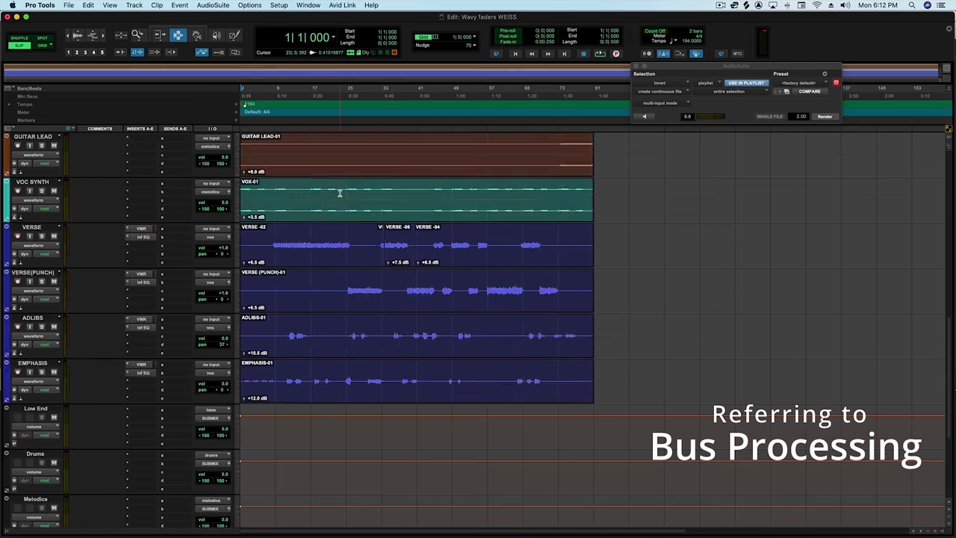